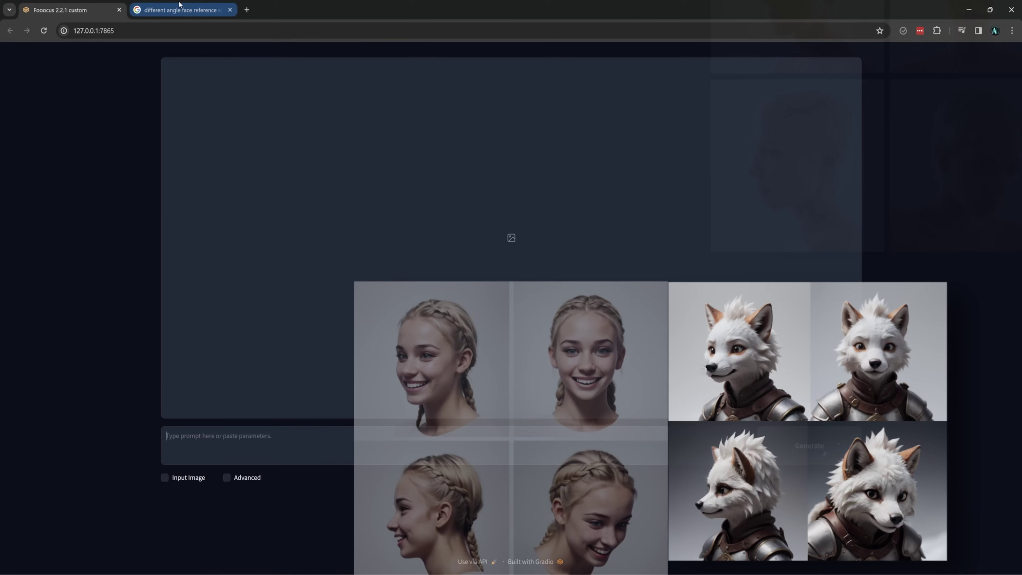
# - From the face reference image results, open the Reddit sheet showing the same character head from various angles
pyautogui.click(180, 7)
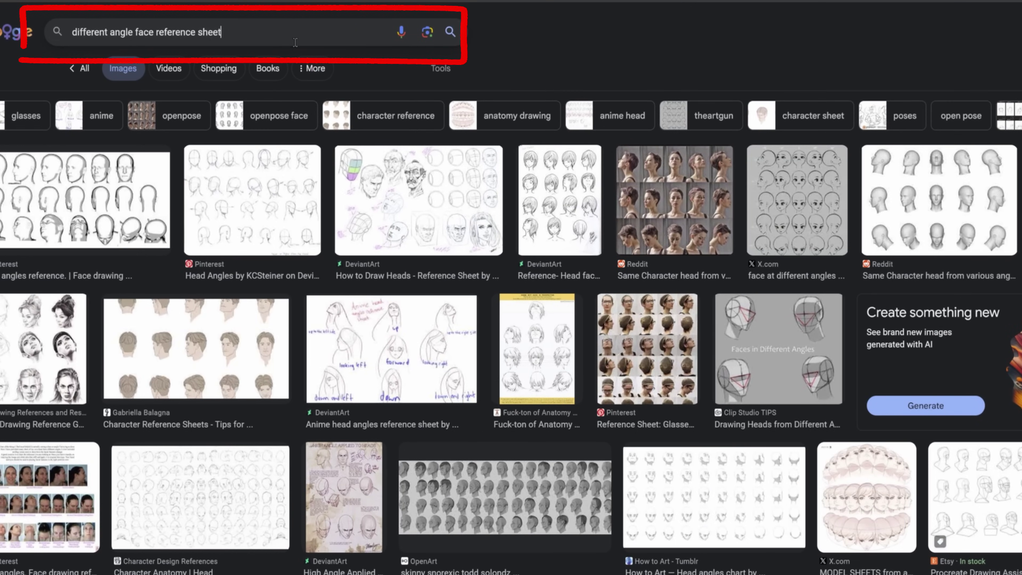
pyautogui.click(938, 201)
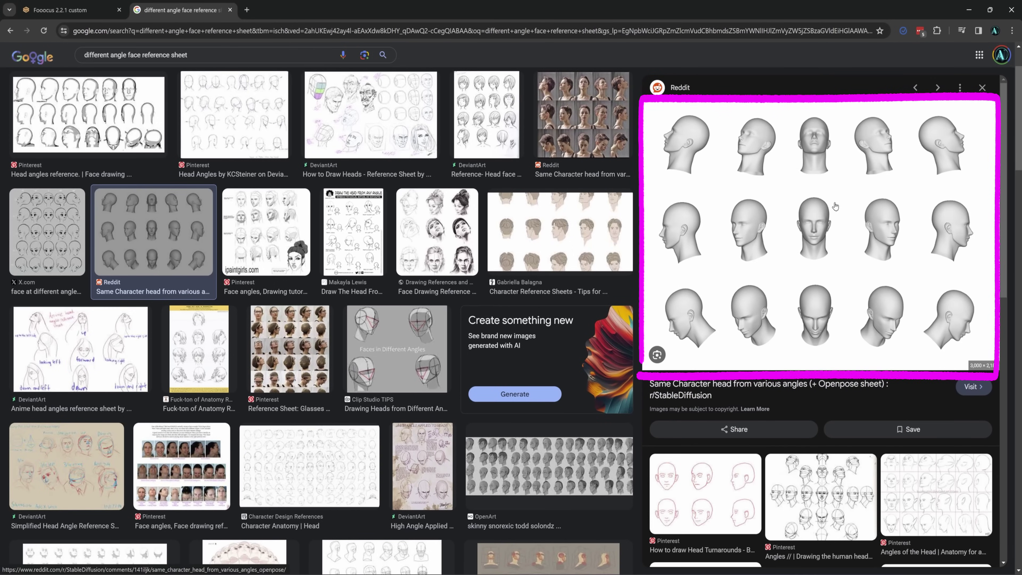
pyautogui.click(835, 206)
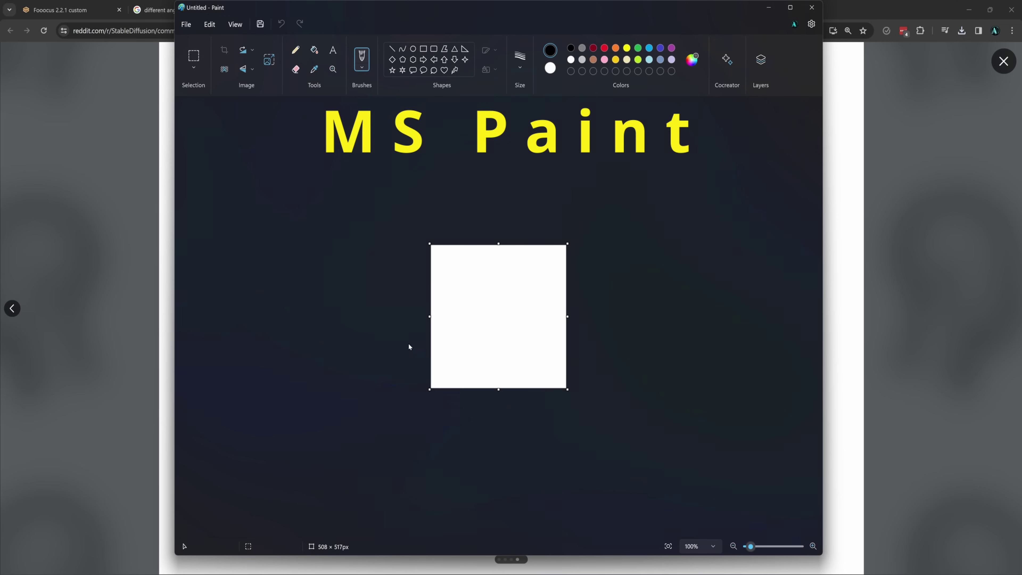
# - Switch to Paint and paste the copied head reference sheet onto the blank canvas
pyautogui.hotkey('ctrl', 'v')
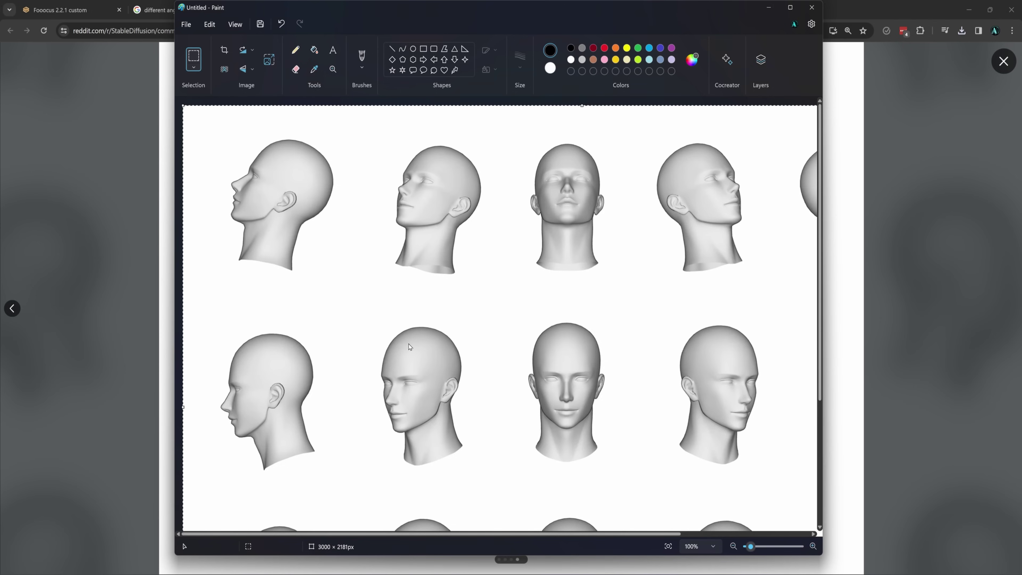
pyautogui.click(733, 546)
pyautogui.click(734, 546)
pyautogui.click(733, 547)
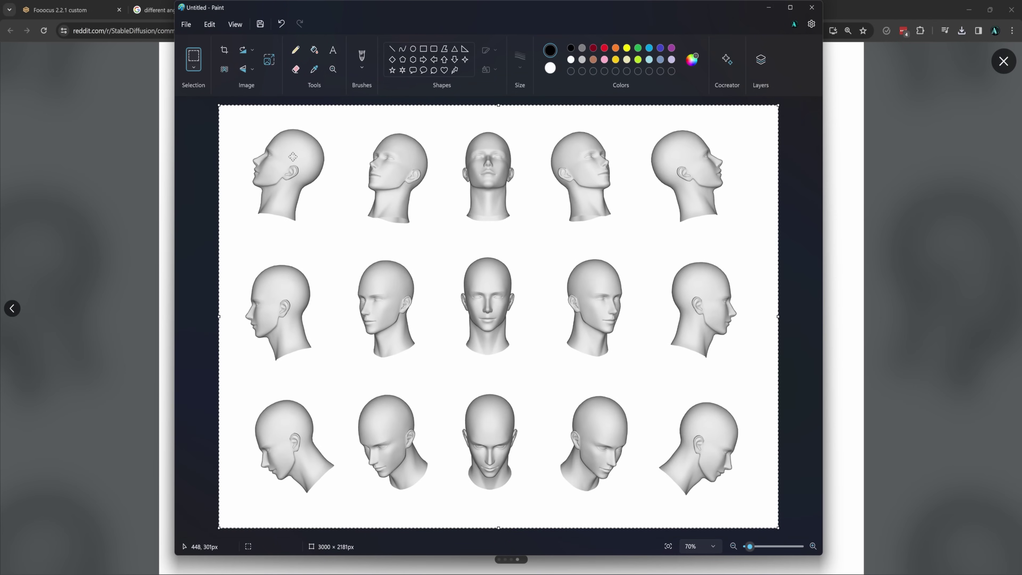
# - Copy the front-facing head and the adjacent three-quarter head from the sheet's middle row with a rectangular selection
pyautogui.click(194, 64)
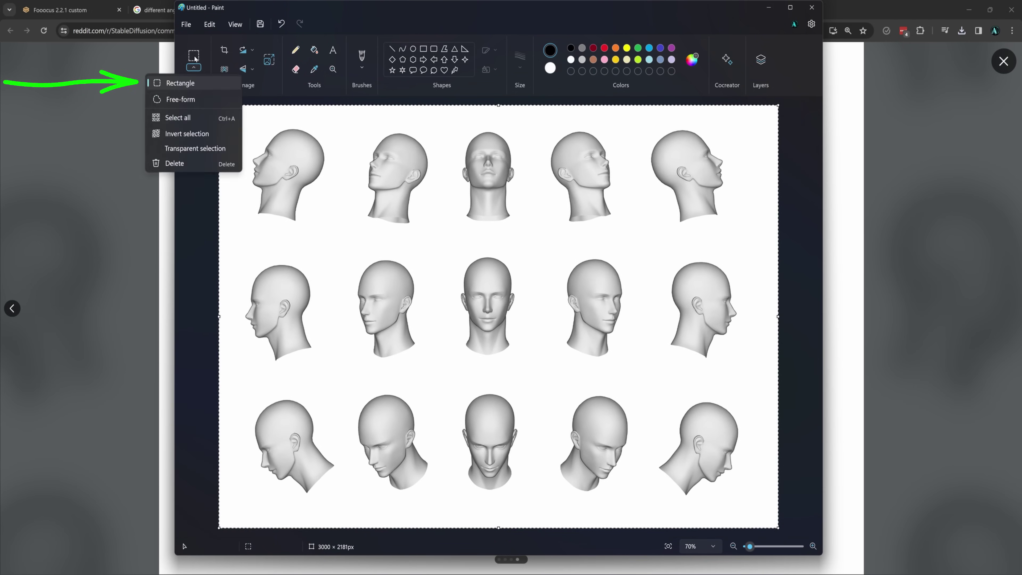
pyautogui.click(191, 85)
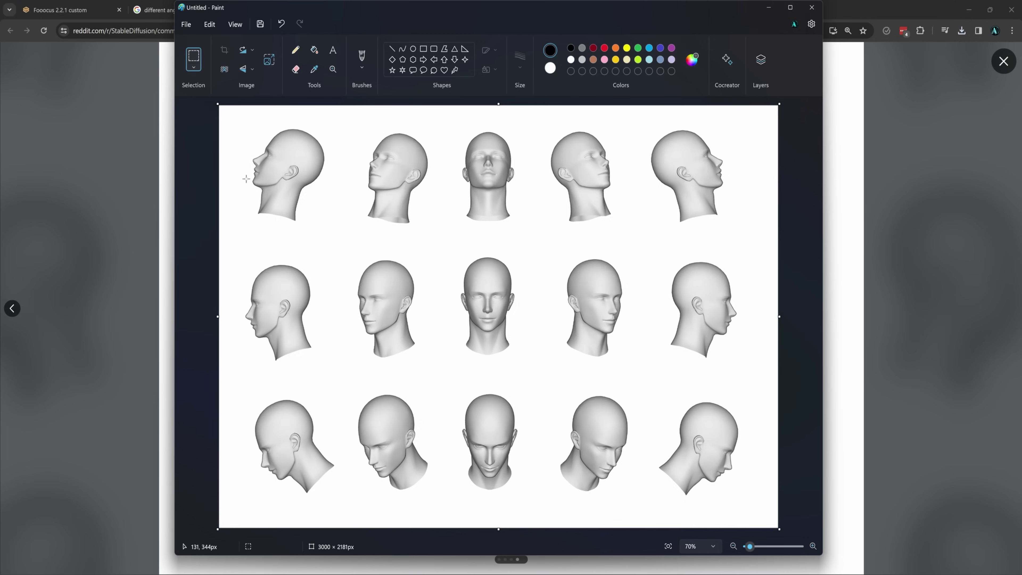
pyautogui.moveTo(461, 255); pyautogui.dragTo(624, 369)
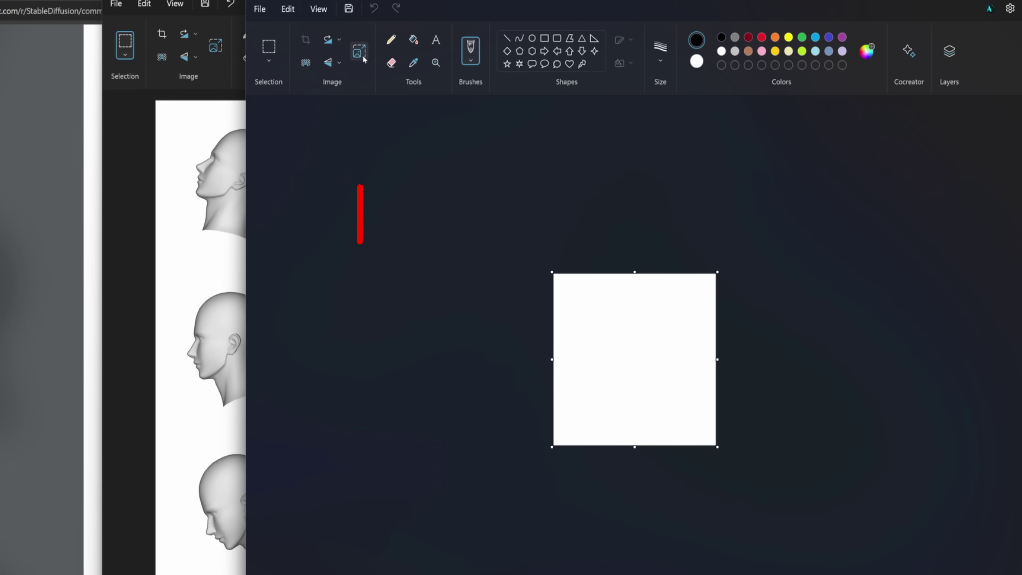
# - Resize the blank canvas in the second Paint window to 1024 × 1024 pixels with the proportions unlinked
pyautogui.click(363, 56)
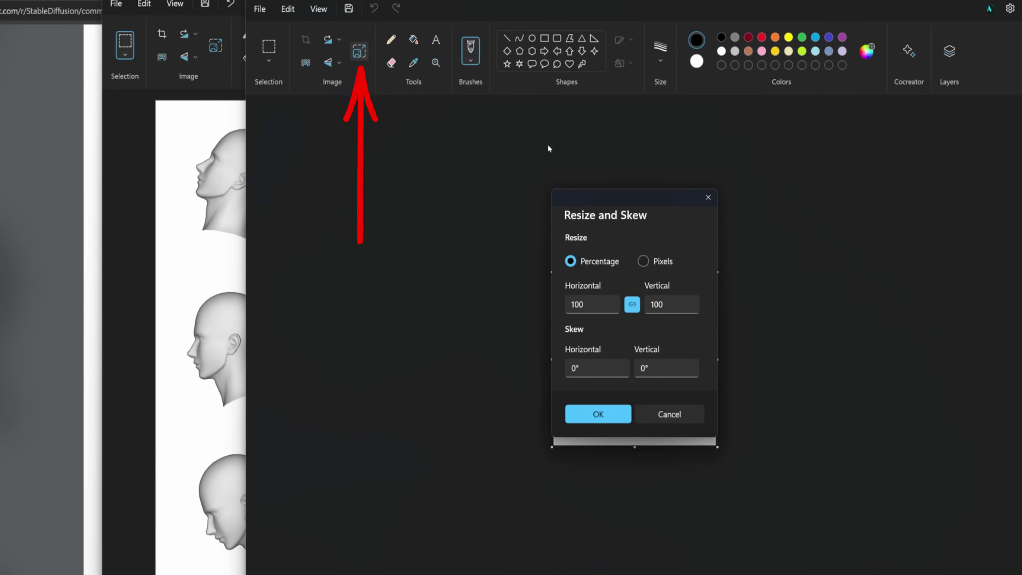
pyautogui.click(643, 261)
pyautogui.doubleClick(660, 304)
pyautogui.click(633, 306)
pyautogui.doubleClick(673, 306)
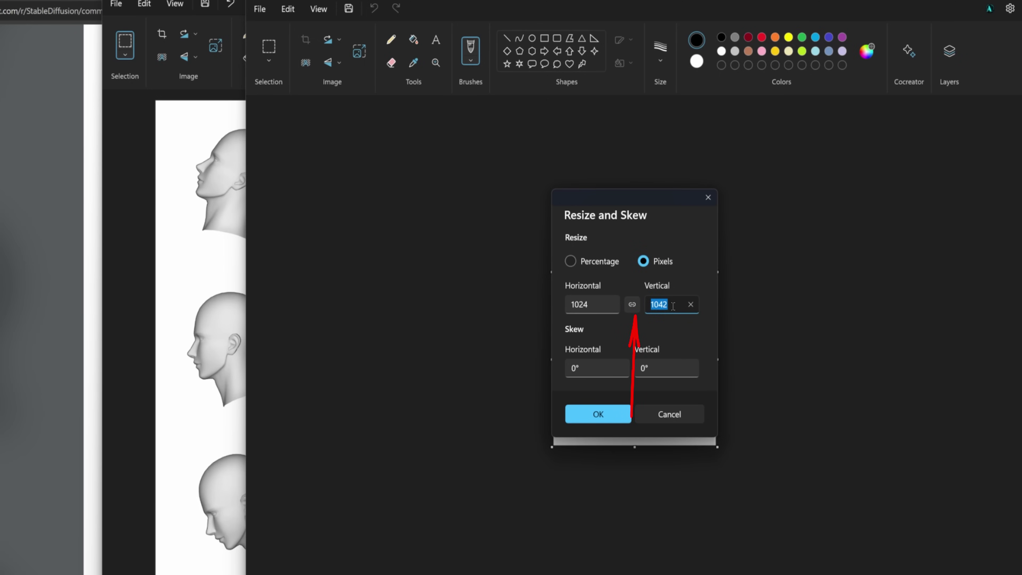
pyautogui.write('1')
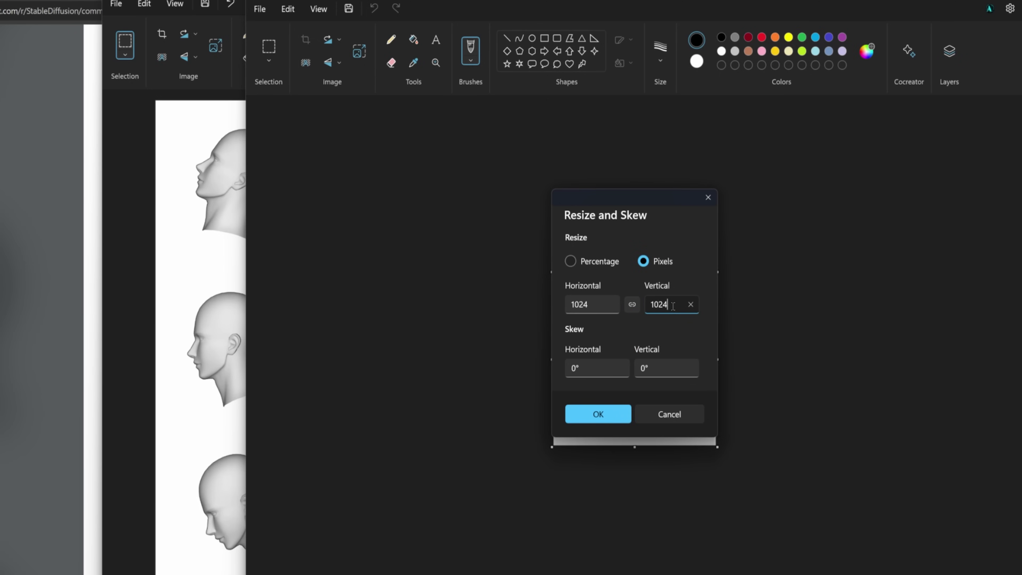
pyautogui.click(604, 419)
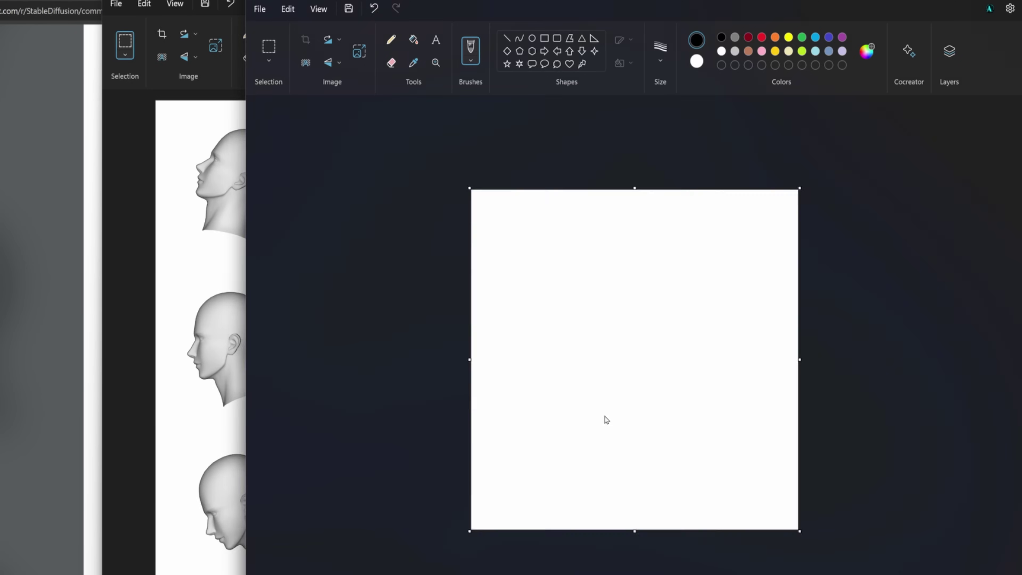
# - Paste the two copied heads along the upper half of the canvas and scale them to 90 percent
pyautogui.hotkey('ctrl', 'v')
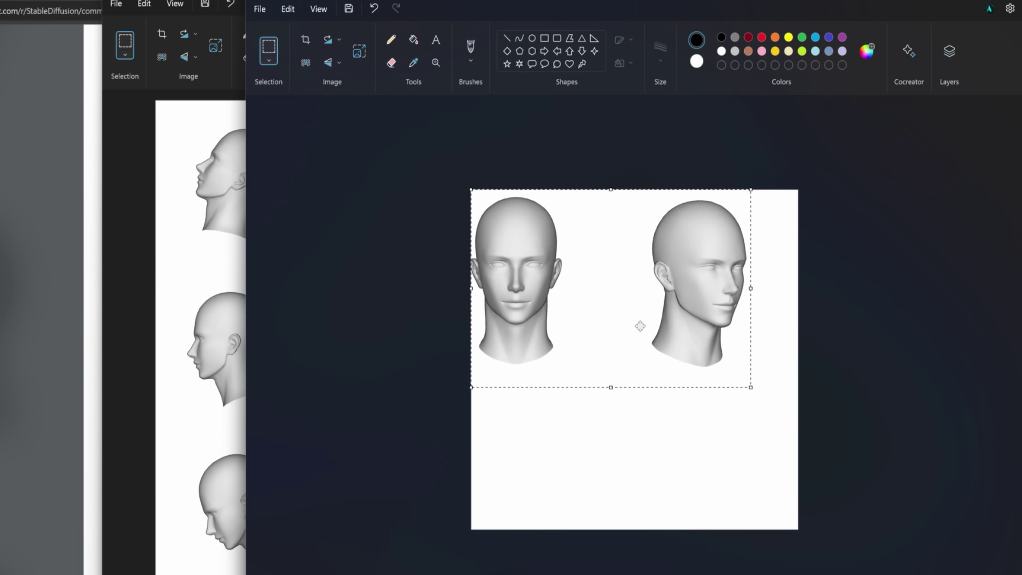
pyautogui.moveTo(621, 270); pyautogui.dragTo(650, 266)
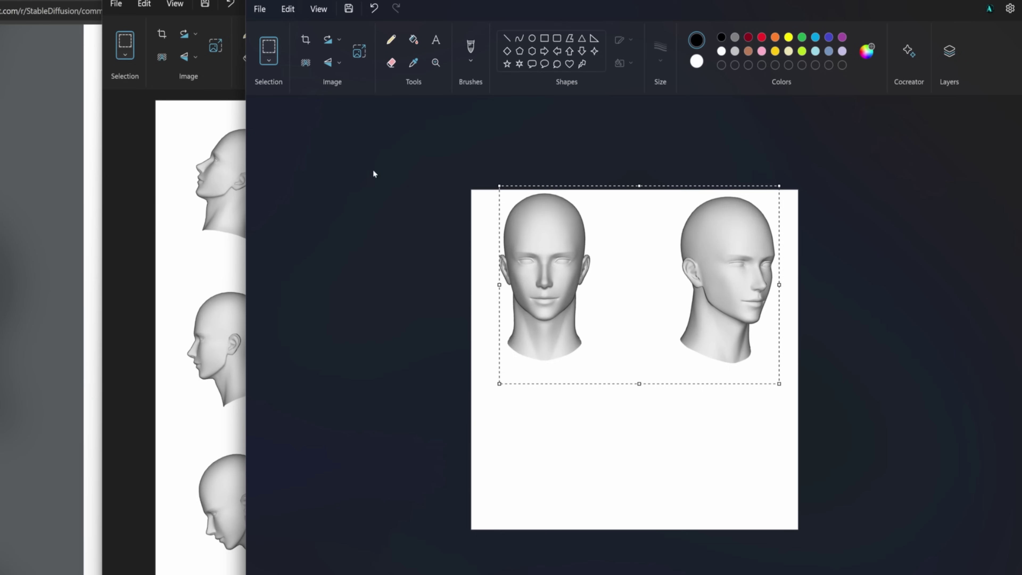
pyautogui.click(358, 52)
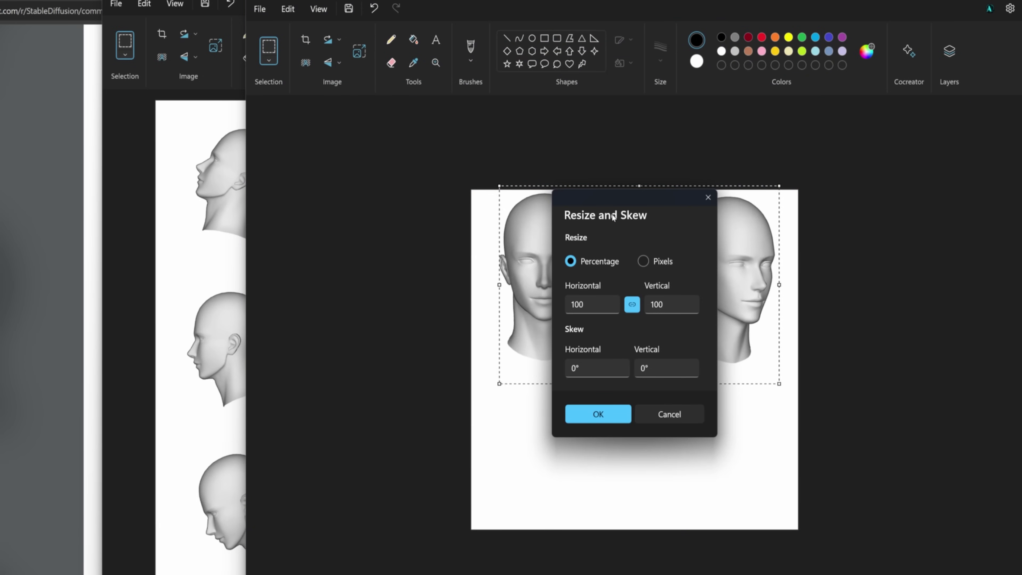
pyautogui.click(569, 305)
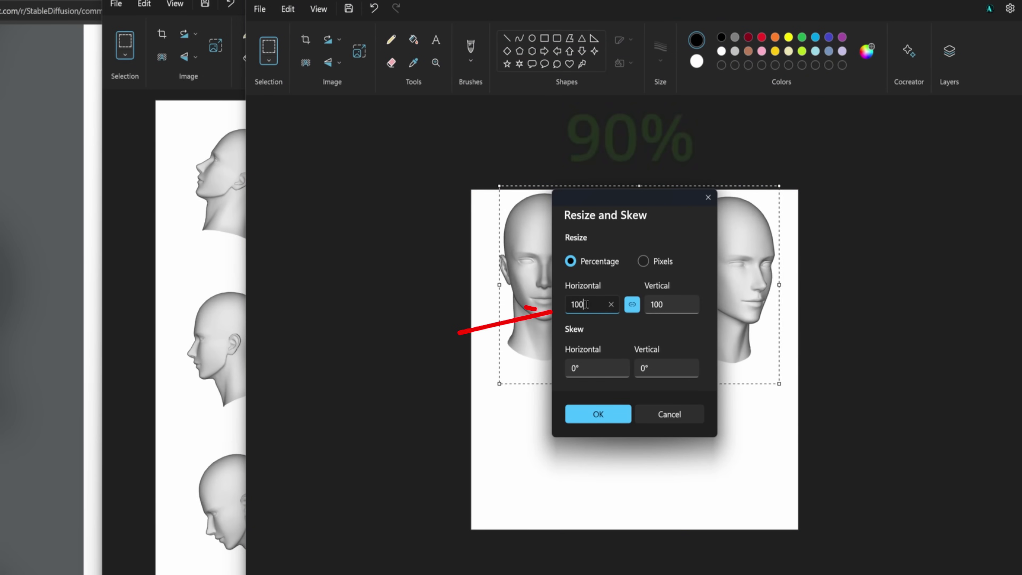
pyautogui.write('90')
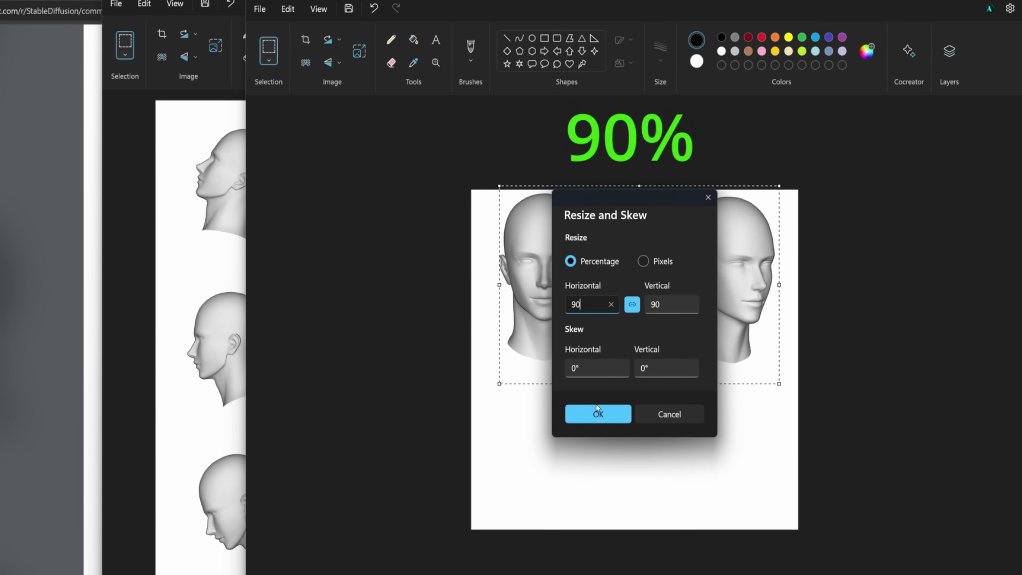
pyautogui.click(599, 414)
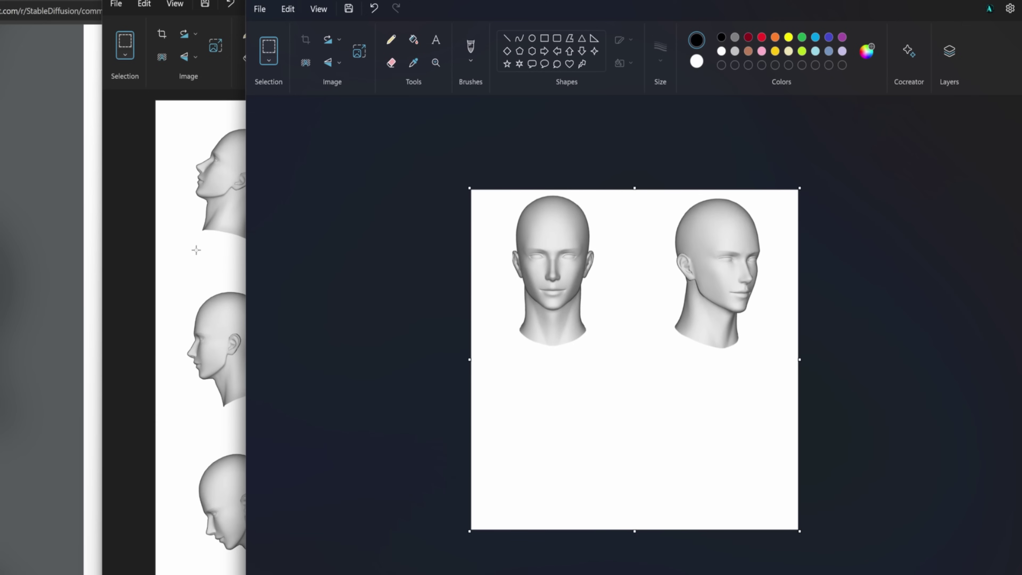
# - Copy the downward-looking three-quarter head from the sheet's bottom row into the lower-right quarter of the new canvas
pyautogui.click(177, 244)
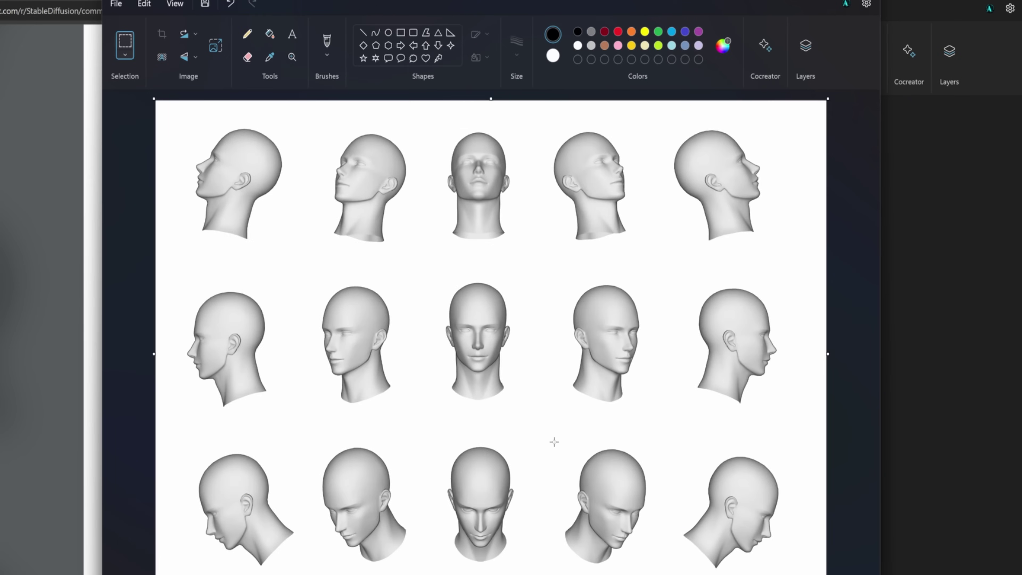
pyautogui.moveTo(554, 442); pyautogui.dragTo(649, 572)
pyautogui.hotkey('ctrl', 'c')
pyautogui.hotkey('alt', 'Tab')
pyautogui.hotkey('ctrl', 'v')
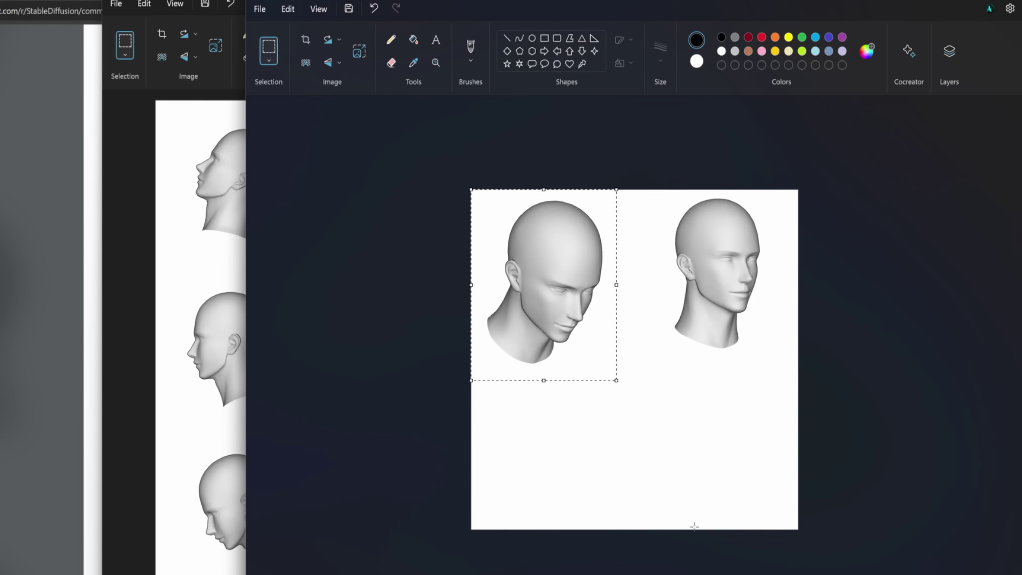
pyautogui.moveTo(563, 275); pyautogui.dragTo(730, 429)
# - Scale the pasted downward-looking head down by percentage, keeping its proportions
pyautogui.click(359, 51)
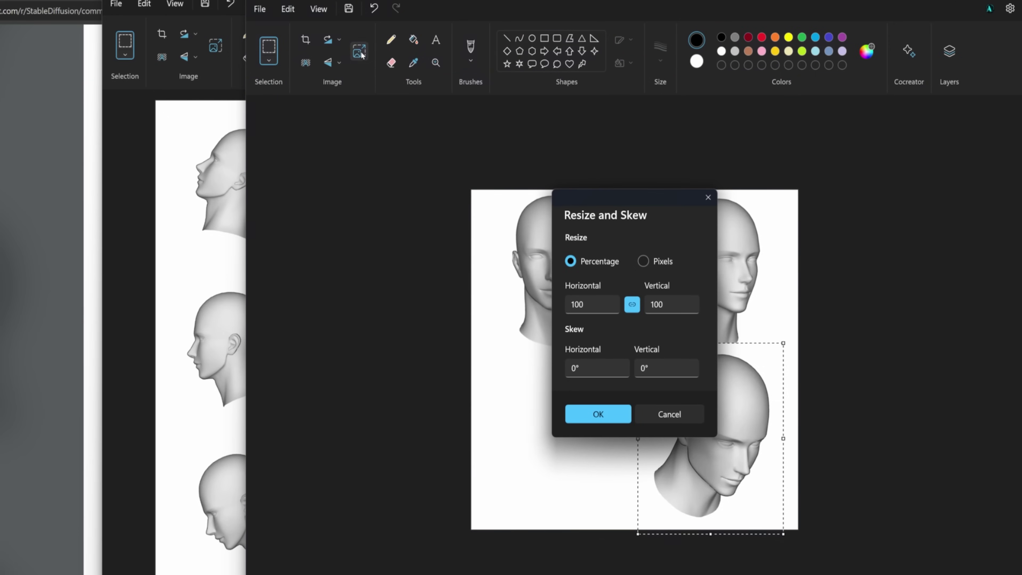
pyautogui.click(594, 308)
pyautogui.doubleClick(587, 311)
pyautogui.write('50')
pyautogui.click(614, 412)
# - Copy the left-facing profile head from the middle row, scale it to 90 percent and place it in the canvas's lower-left quarter
pyautogui.click(178, 285)
pyautogui.moveTo(178, 285)
pyautogui.mouseDown()
pyautogui.moveTo(285, 413)
pyautogui.moveTo(276, 410)
pyautogui.mouseUp()
pyautogui.hotkey('alt', 'Tab')
pyautogui.click(359, 50)
pyautogui.click(590, 308)
pyautogui.write('90')
pyautogui.click(598, 414)
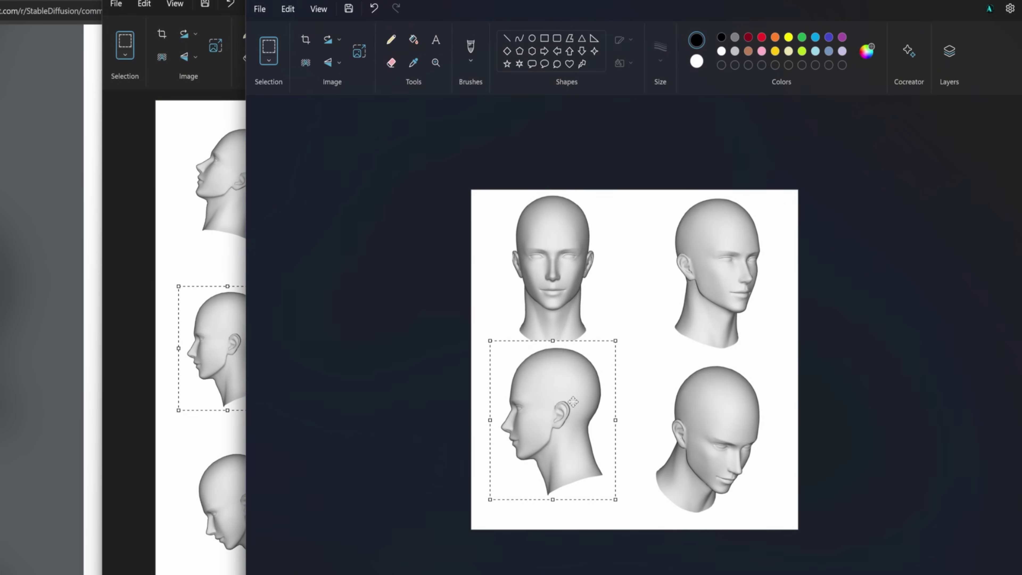
pyautogui.moveTo(566, 401); pyautogui.dragTo(569, 416)
pyautogui.click(466, 383)
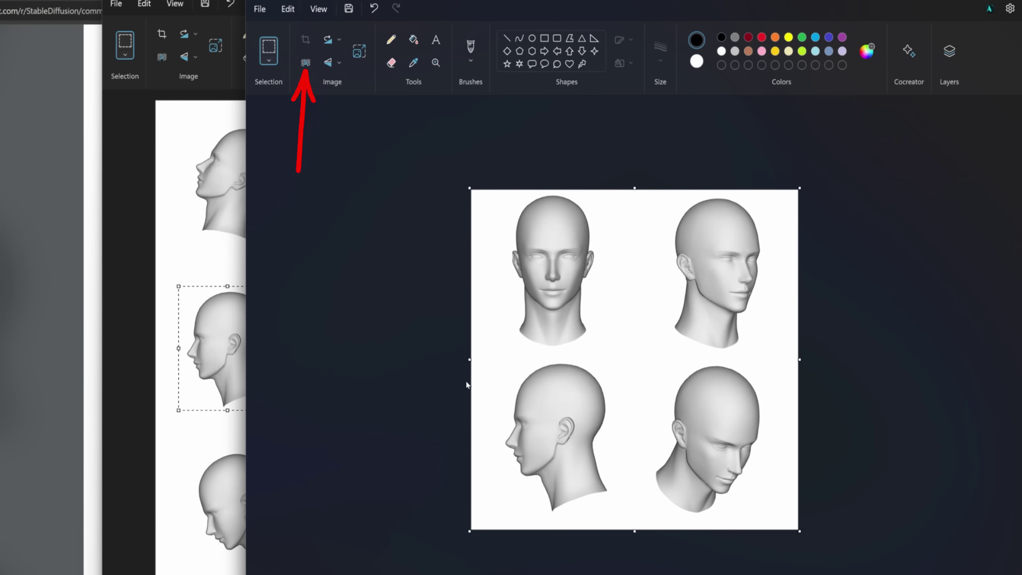
# - Draw a black vertical and a black horizontal line through the canvas center, dividing the four heads into a grid
pyautogui.click(506, 39)
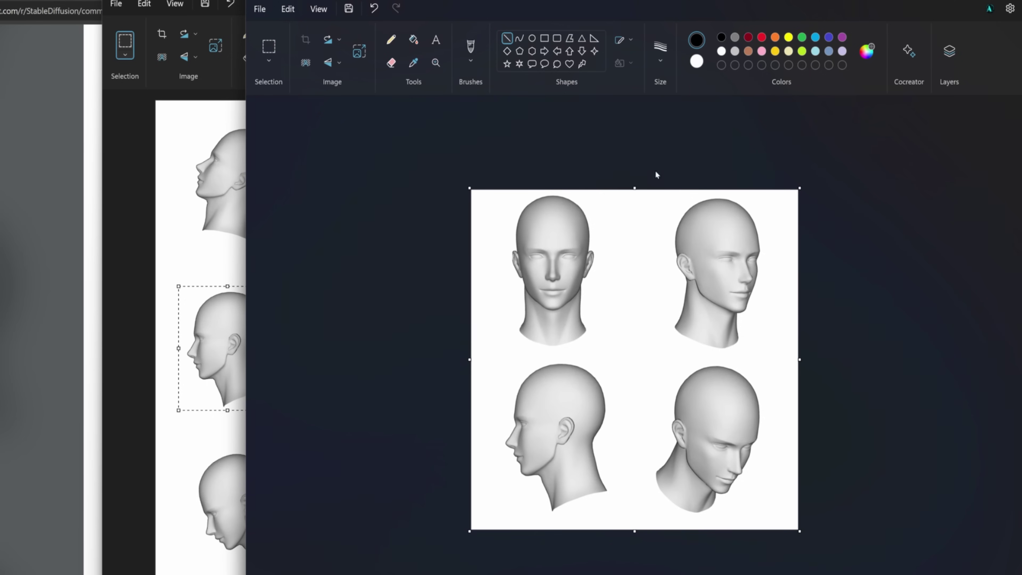
pyautogui.moveTo(634, 194); pyautogui.dragTo(633, 540)
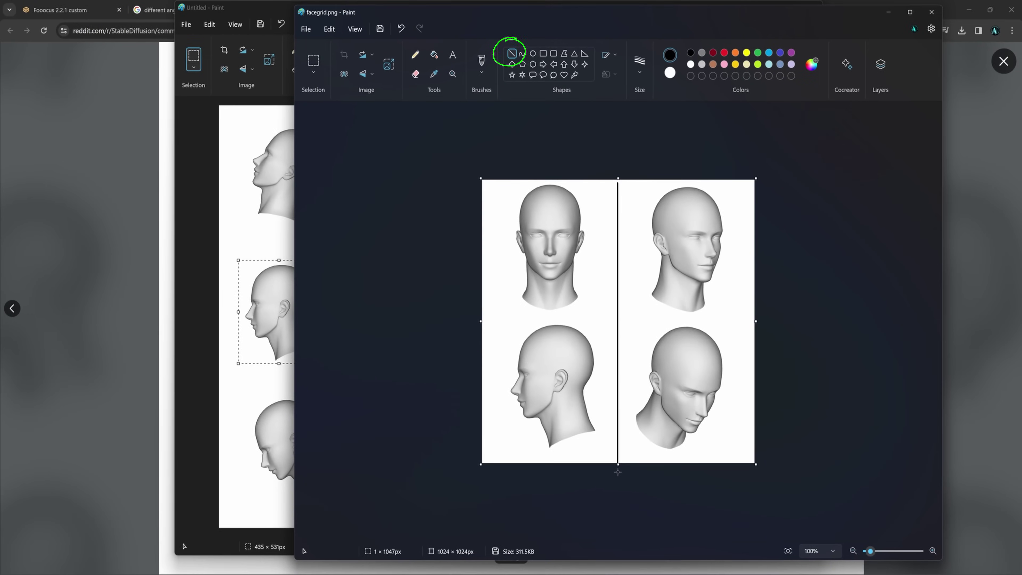
pyautogui.moveTo(619, 301); pyautogui.dragTo(620, 301)
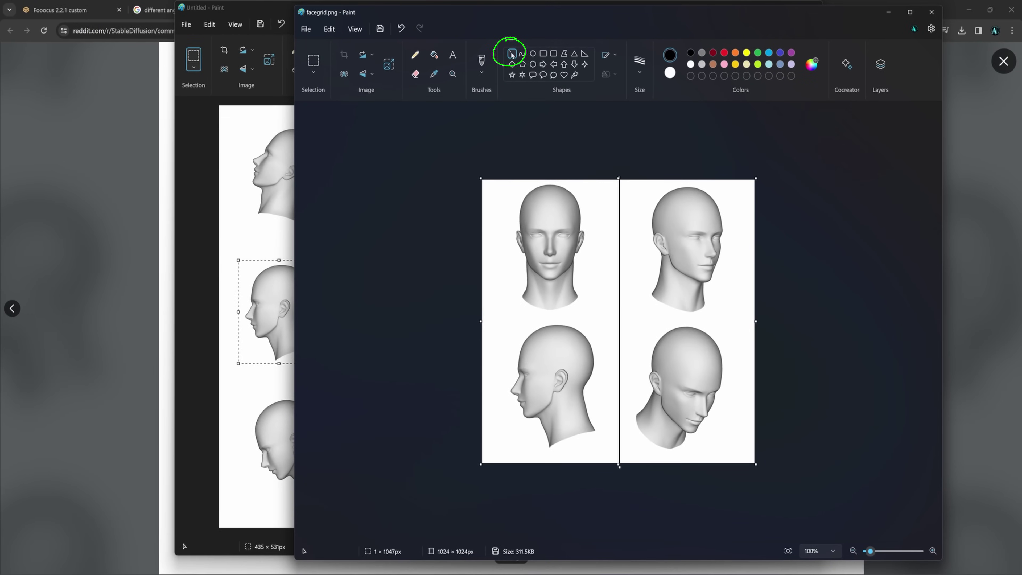
pyautogui.moveTo(484, 321); pyautogui.dragTo(768, 321)
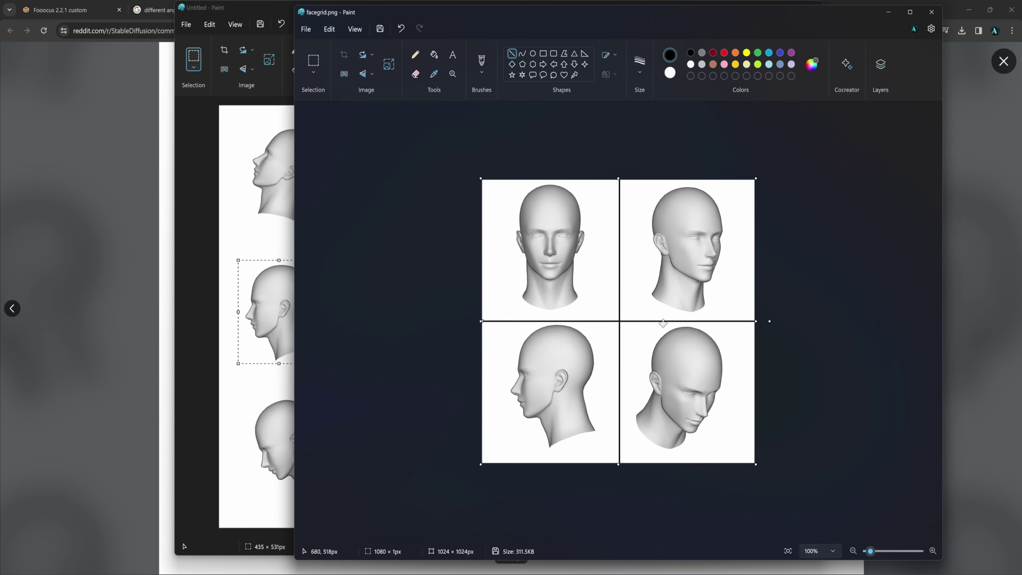
# - Save the finished four-head grid image
pyautogui.click(306, 29)
pyautogui.click(322, 108)
pyautogui.moveTo(453, 221)
pyautogui.mouseDown()
pyautogui.moveTo(701, 156)
pyautogui.moveTo(511, 481)
pyautogui.moveTo(453, 219)
pyautogui.mouseUp()
pyautogui.moveTo(620, 490)
pyautogui.mouseDown()
pyautogui.moveTo(610, 537)
pyautogui.moveTo(630, 536)
pyautogui.mouseUp()
# - Switch to Fooocus and enable the advanced options for the image prompts
pyautogui.click(59, 8)
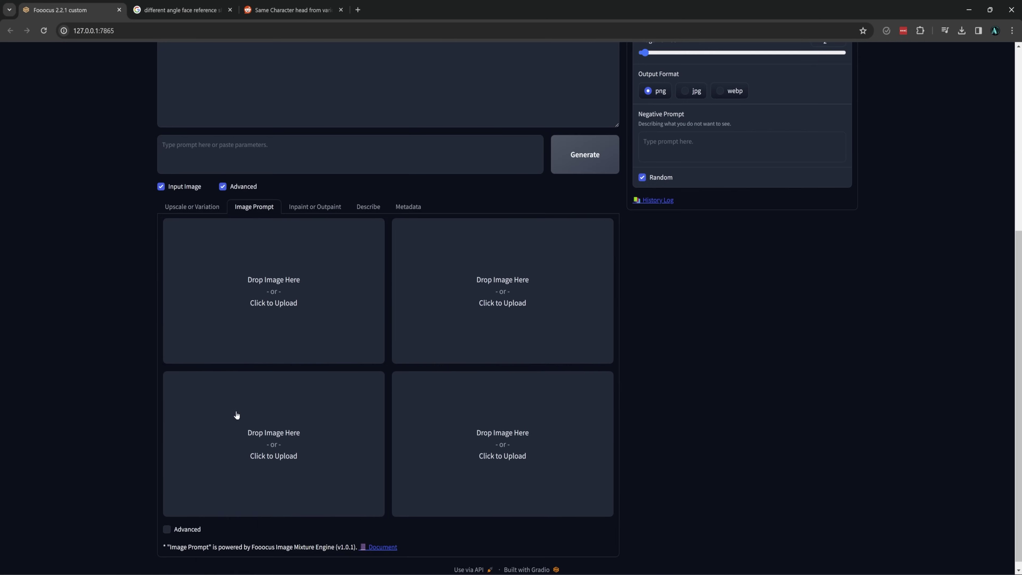
pyautogui.click(167, 529)
pyautogui.scroll(-2, 125, 488)
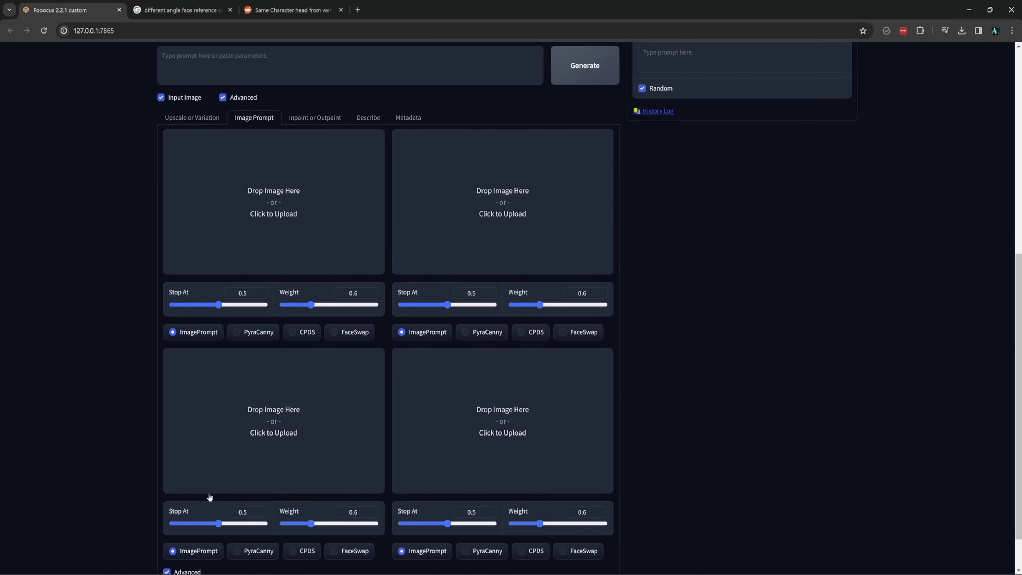
# - Load 4-face.png from the CC-Final folder into the first image prompt slot
pyautogui.click(262, 213)
pyautogui.click(182, 185)
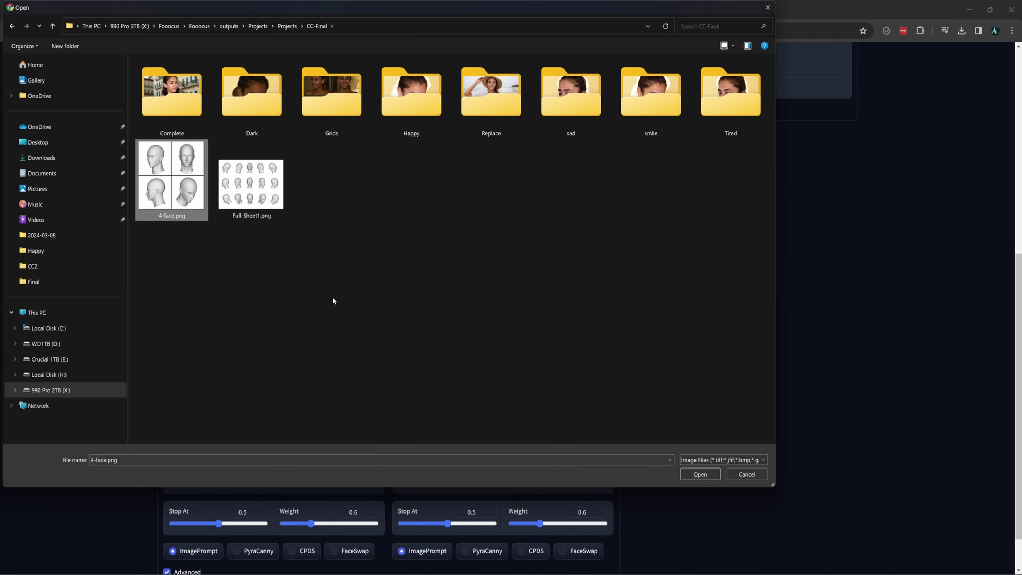
pyautogui.click(704, 478)
# - Set the aspect ratio to 1024×1024 and turn off the Fooocus V2, Fooocus Enhance and Fooocus Sharp styles
pyautogui.scroll(10, 700, 469)
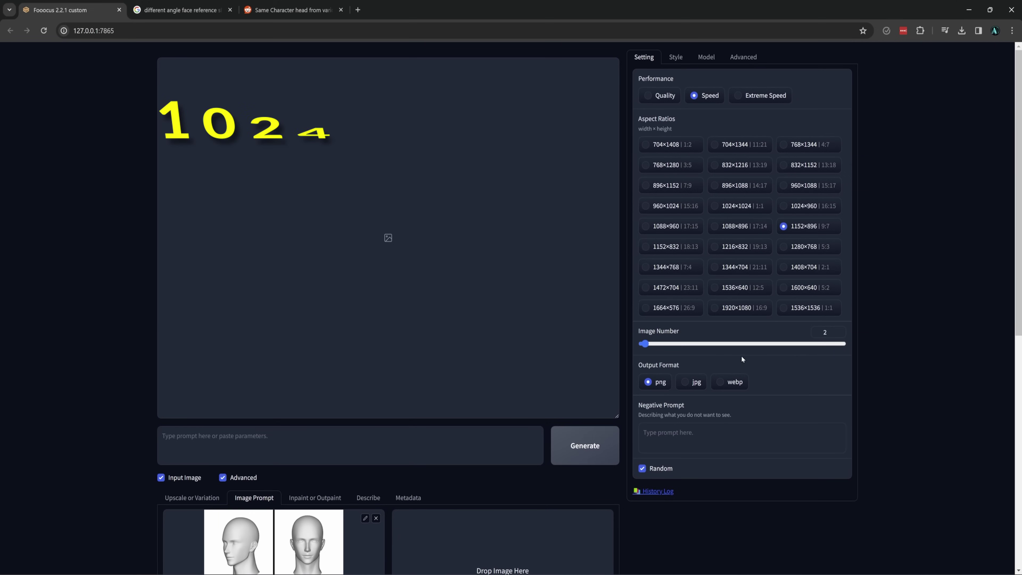
pyautogui.click(714, 206)
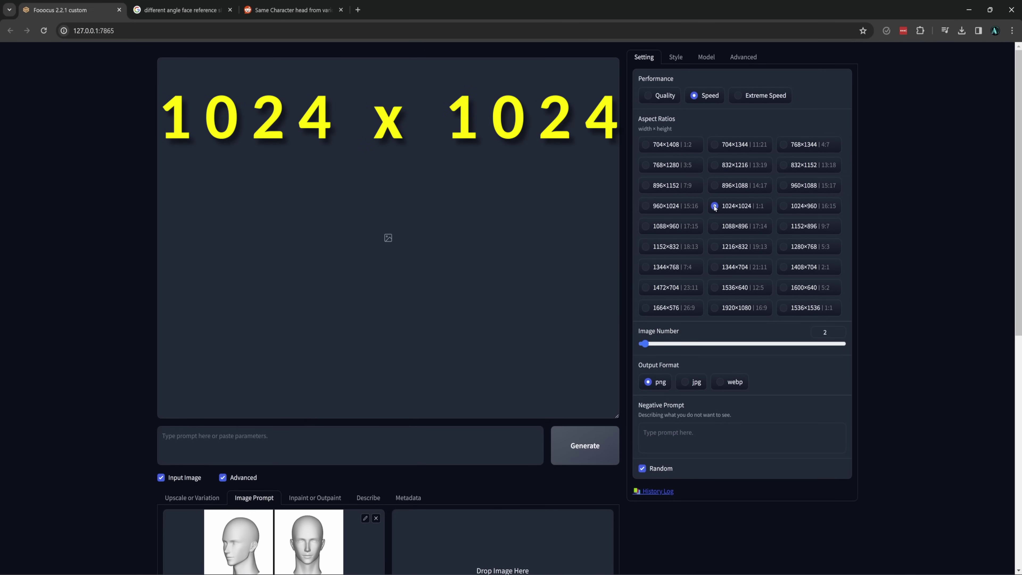
pyautogui.click(675, 57)
pyautogui.click(711, 111)
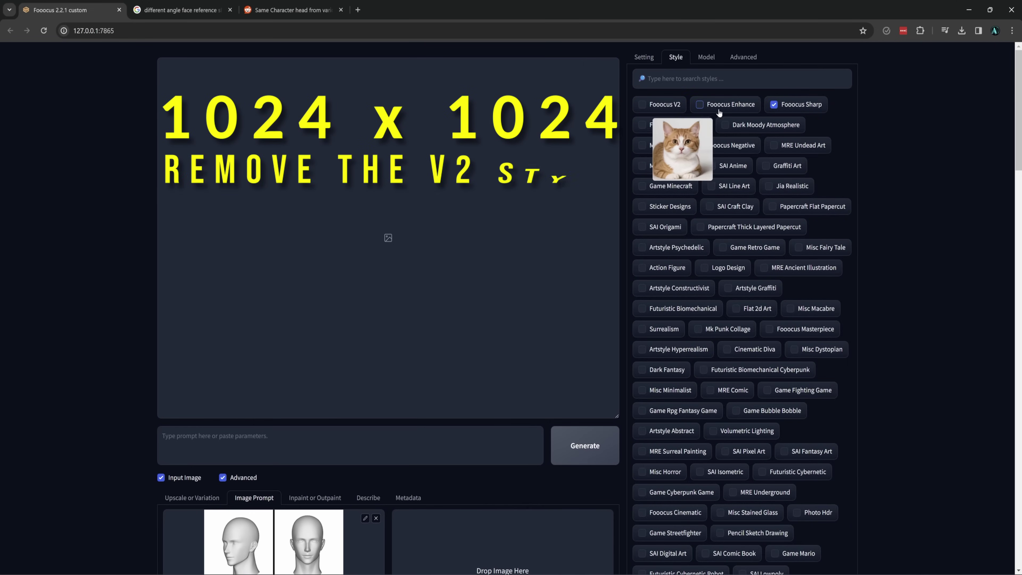
pyautogui.click(777, 107)
# - Review the general generation settings and the base model and LoRA settings
pyautogui.click(643, 57)
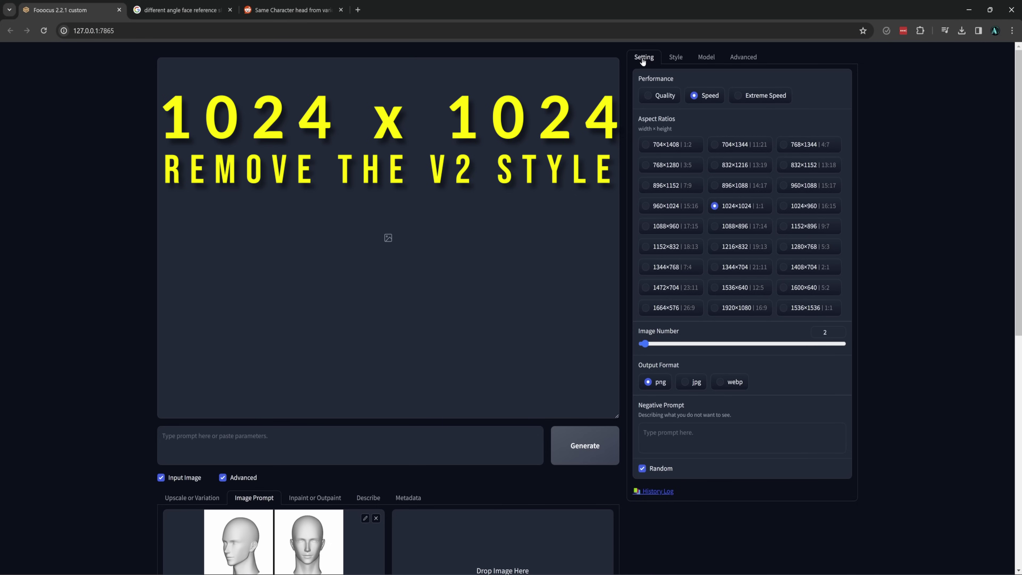
pyautogui.click(707, 58)
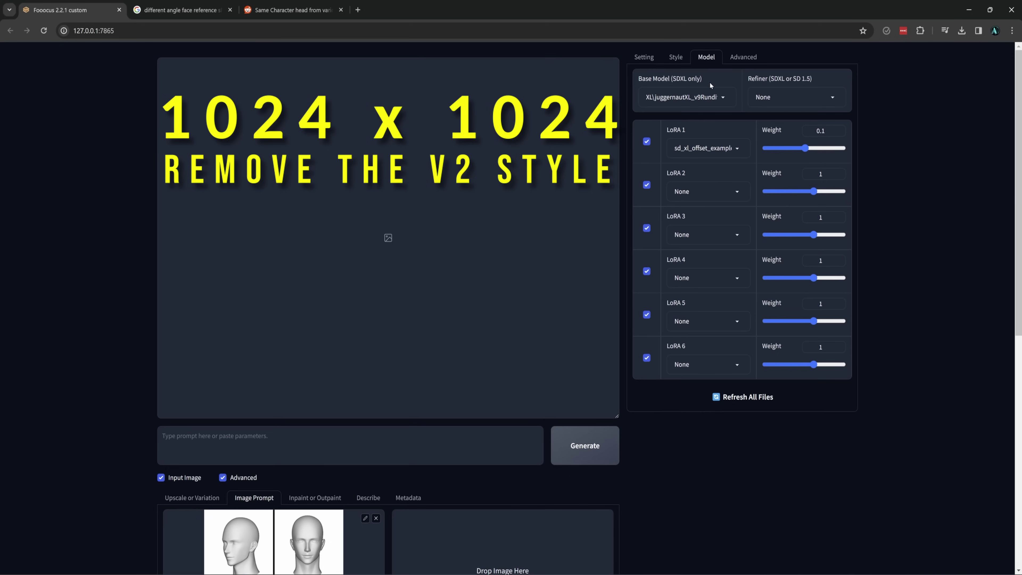
# - Set the base model to realismEngineSDXL_v30VAE and turn off LoRA 1
pyautogui.click(722, 97)
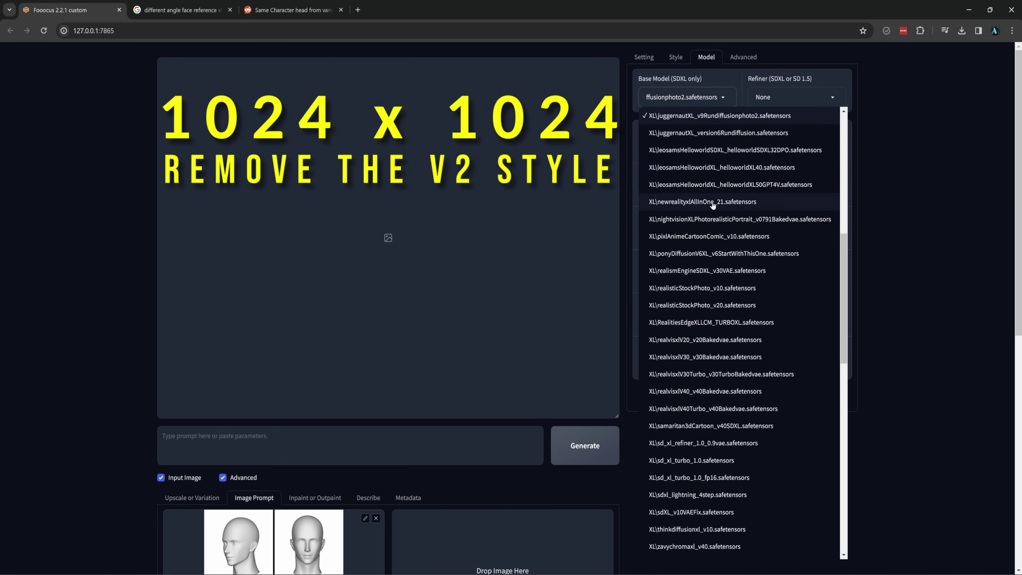
pyautogui.click(742, 272)
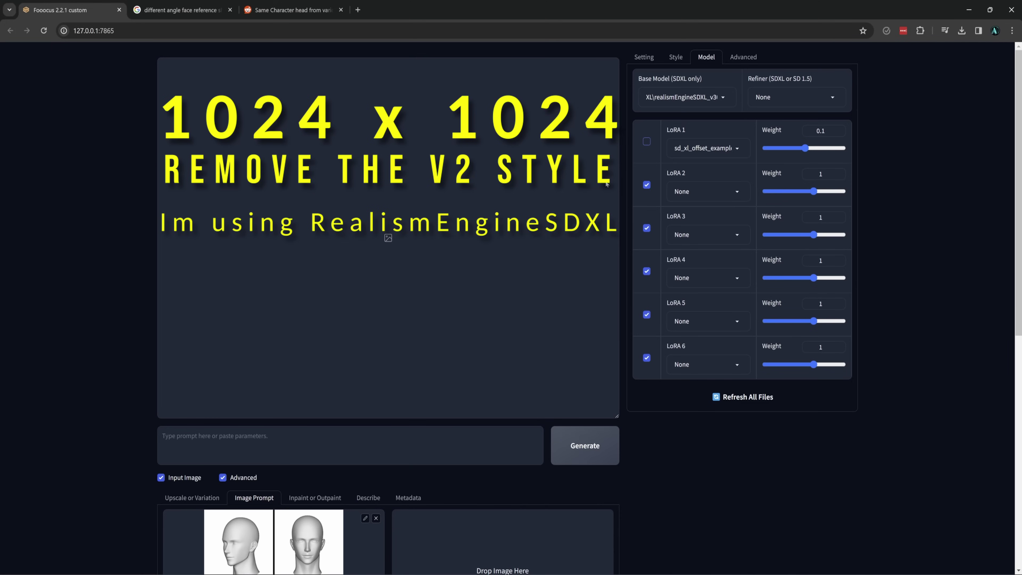
# - Enter the prompt for a 27yo Italian female with long brown messy hair, Olive Skin, Roman Nose, no makeup, imperfect skin and white background
pyautogui.click(407, 446)
pyautogui.hotkey('ctrl', 'v')
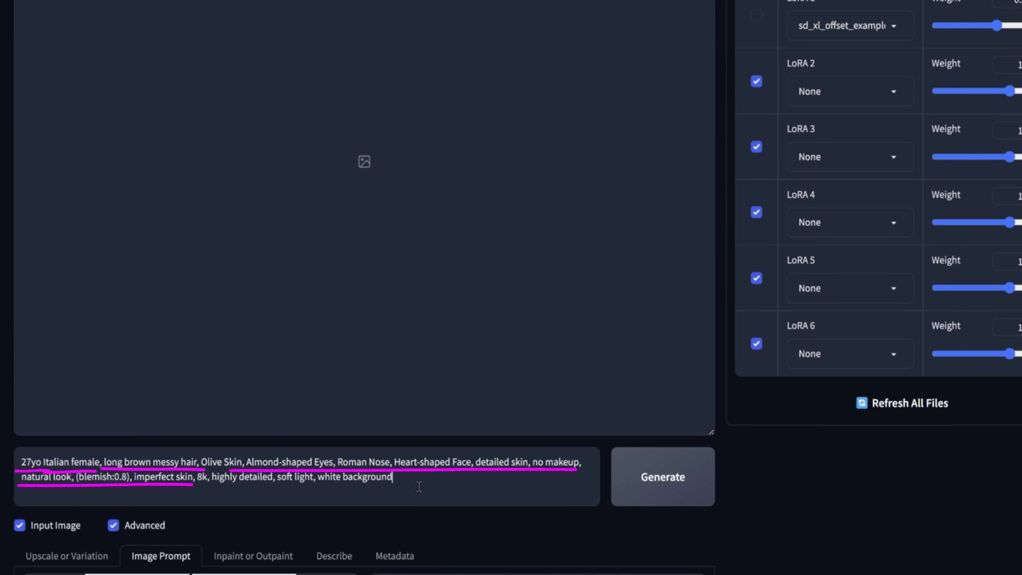
# - Set the first image prompt's Stop At to .588 and Weight to .916, and generate the image
pyautogui.scroll(-7, 396, 523)
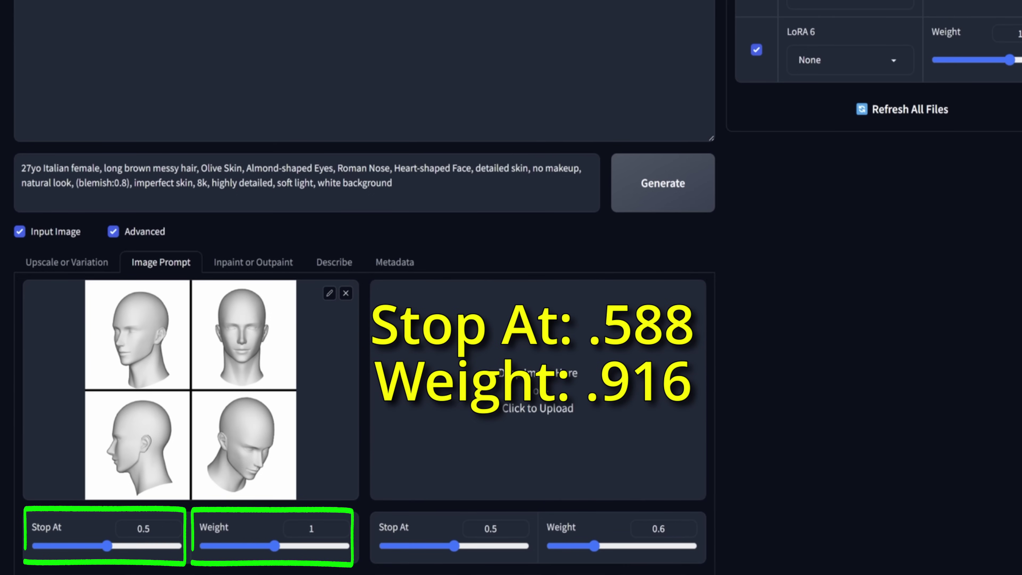
pyautogui.click(170, 532)
pyautogui.press('BackSpace')
pyautogui.press('BackSpace')
pyautogui.press('BackSpace')
pyautogui.press('BackSpace')
pyautogui.press('BackSpace')
pyautogui.write('.588')
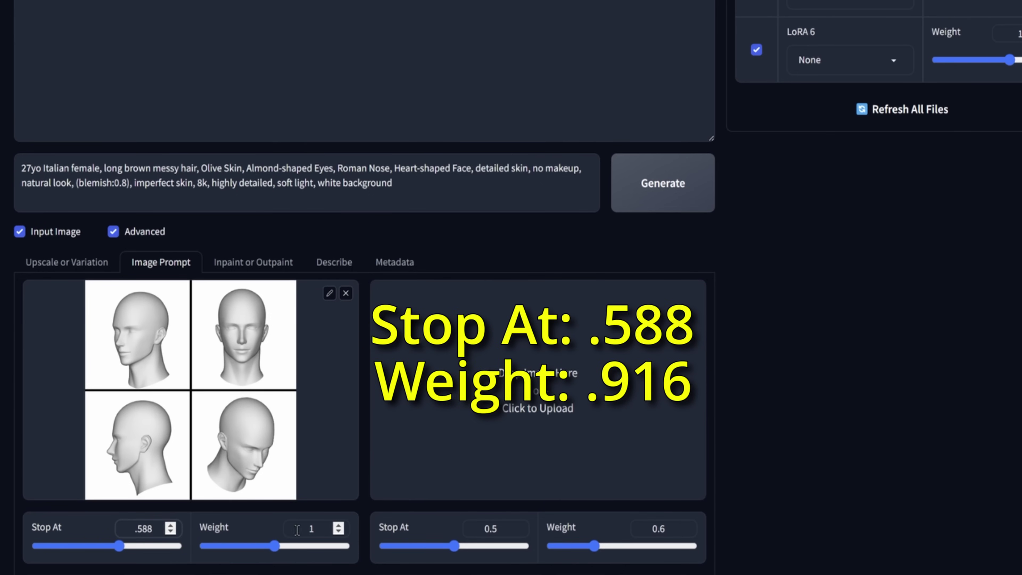
pyautogui.click(298, 530)
pyautogui.press('BackSpace')
pyautogui.write('.916')
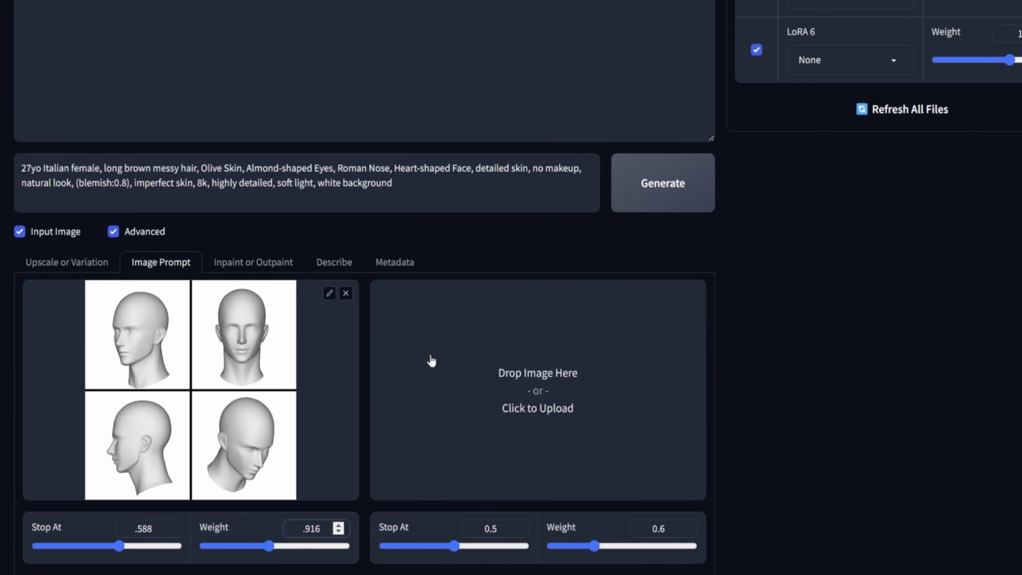
pyautogui.scroll(5, 724, 312)
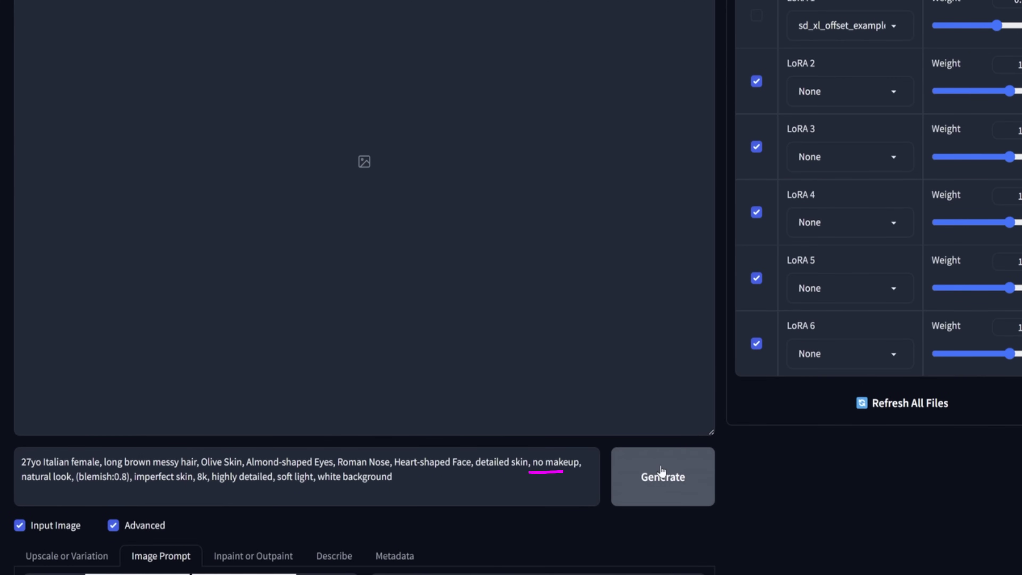
pyautogui.click(663, 486)
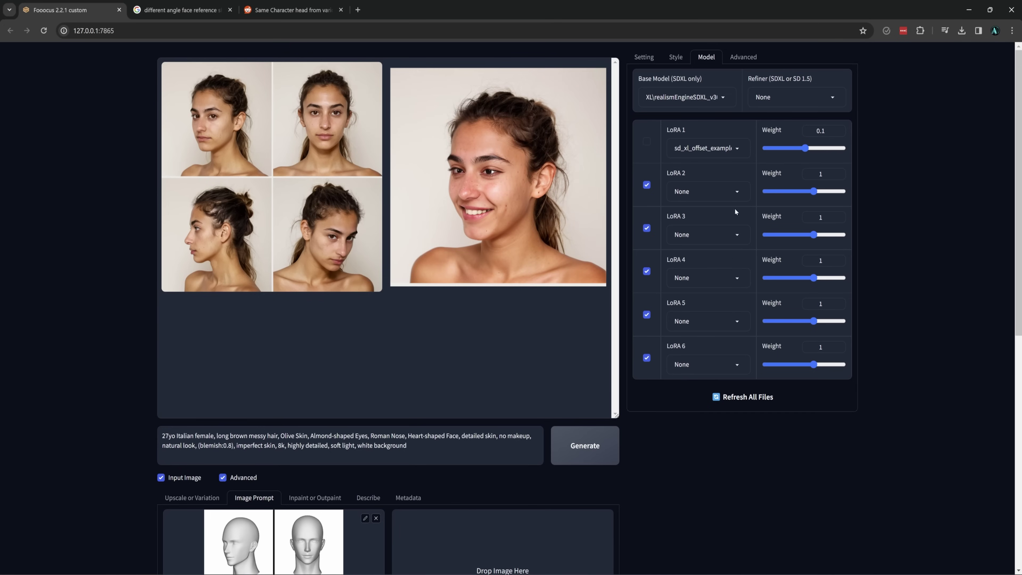
# - Enable Developer Debug Mode and disable the seed increment
pyautogui.click(645, 56)
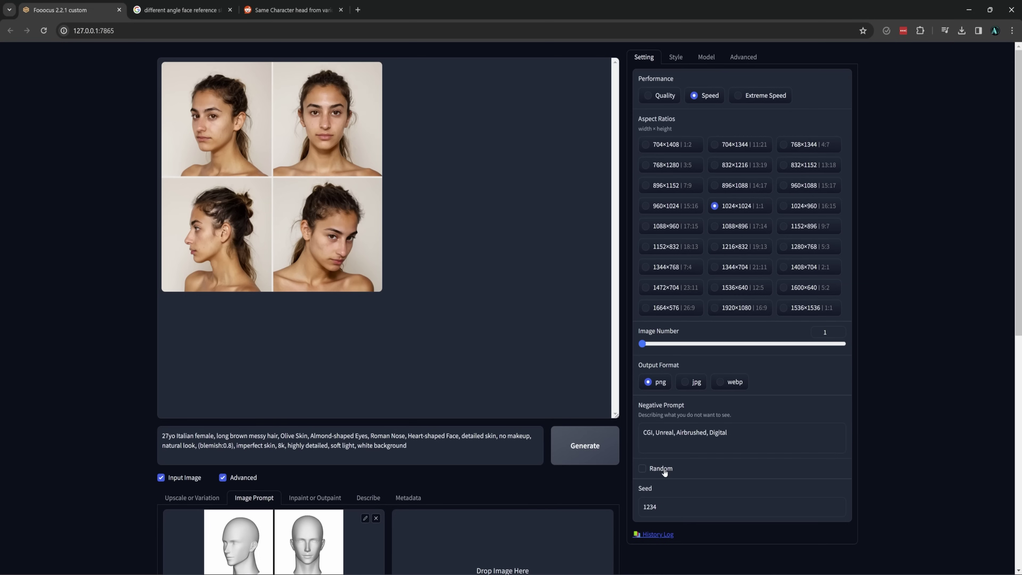
pyautogui.click(746, 59)
pyautogui.click(637, 184)
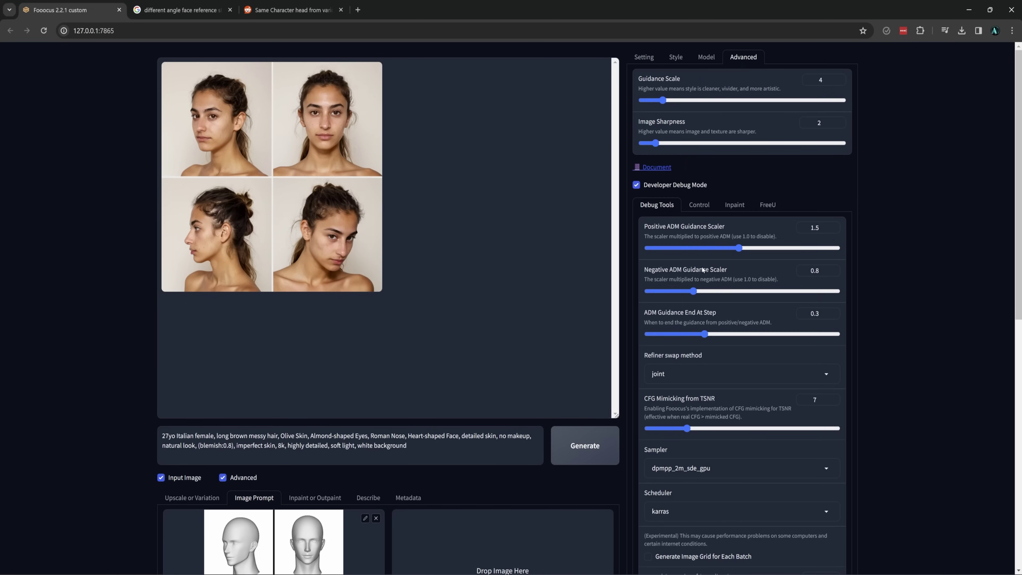
pyautogui.scroll(-1, 871, 428)
pyautogui.scroll(-8, 872, 428)
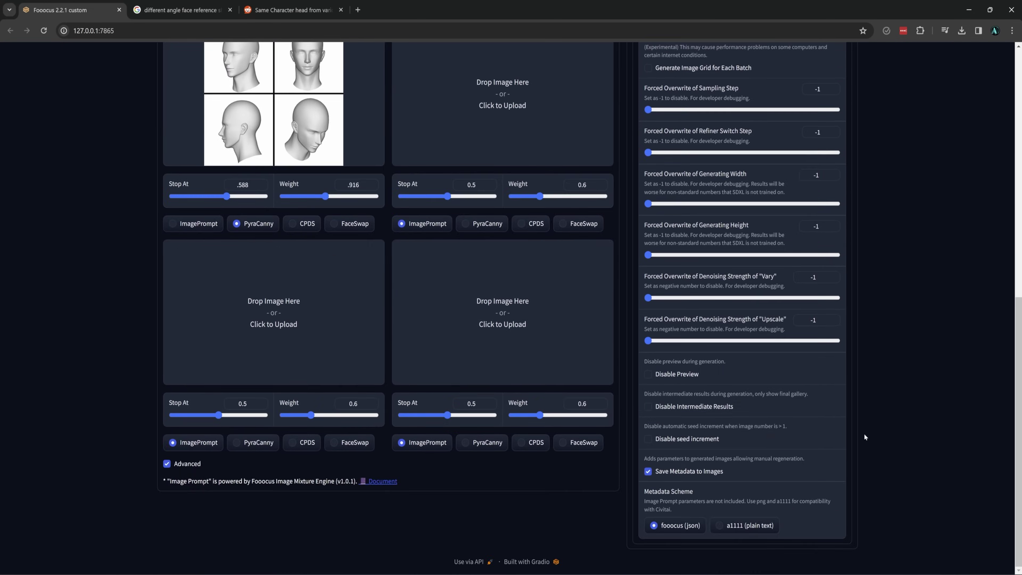
pyautogui.click(652, 440)
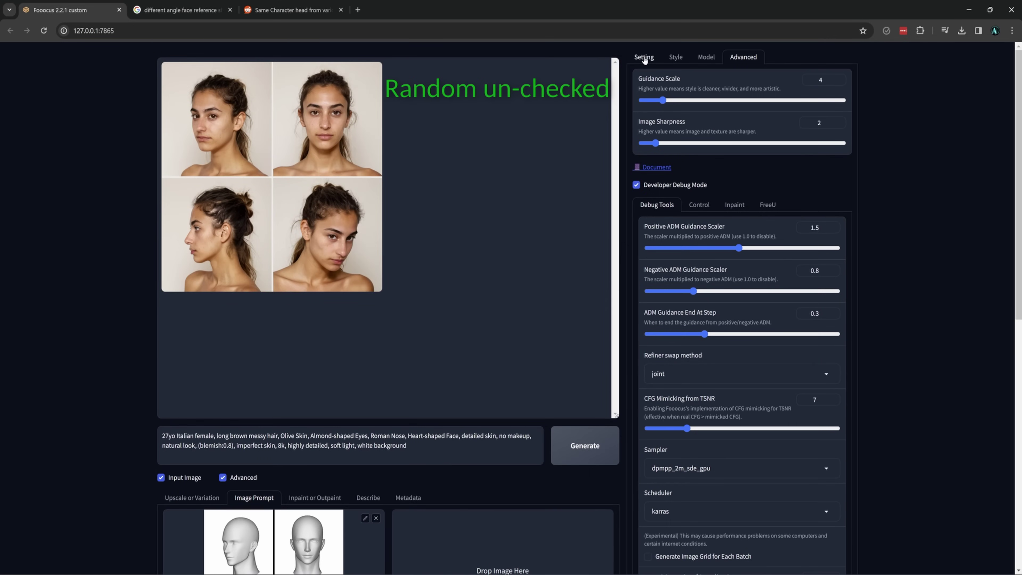
# - Set the number of images to generate to 4
pyautogui.click(644, 59)
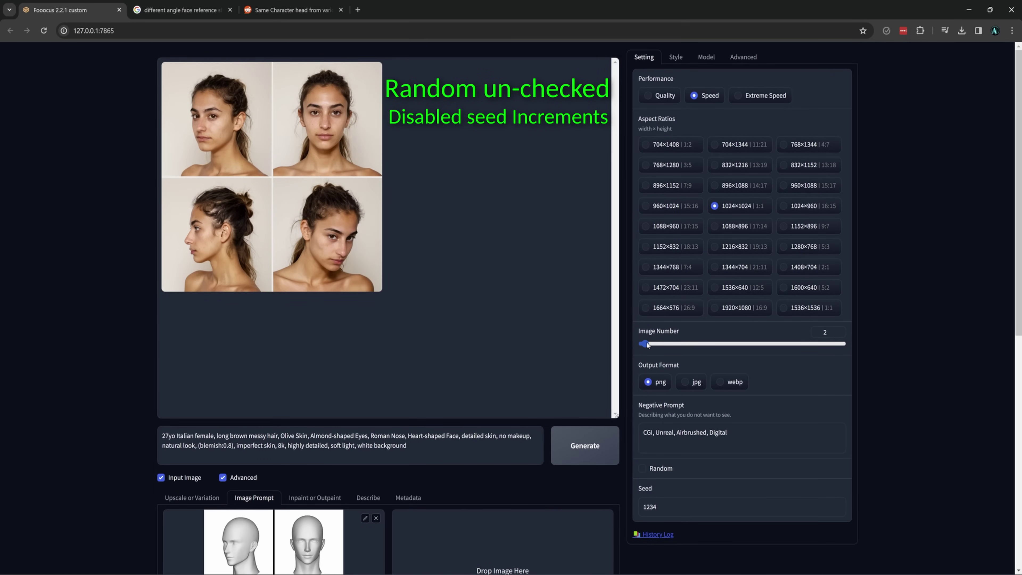
pyautogui.moveTo(647, 345); pyautogui.dragTo(653, 347)
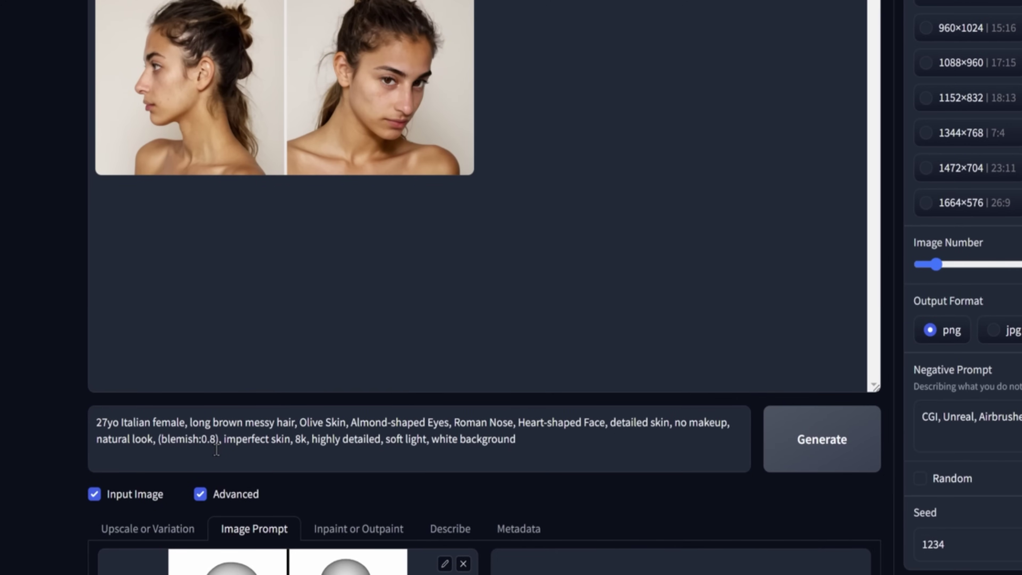
# - Insert the array [[happy, laughing, angry, crying]] at the start of the prompt and generate the images
pyautogui.write('[[happy, laughing, ang')
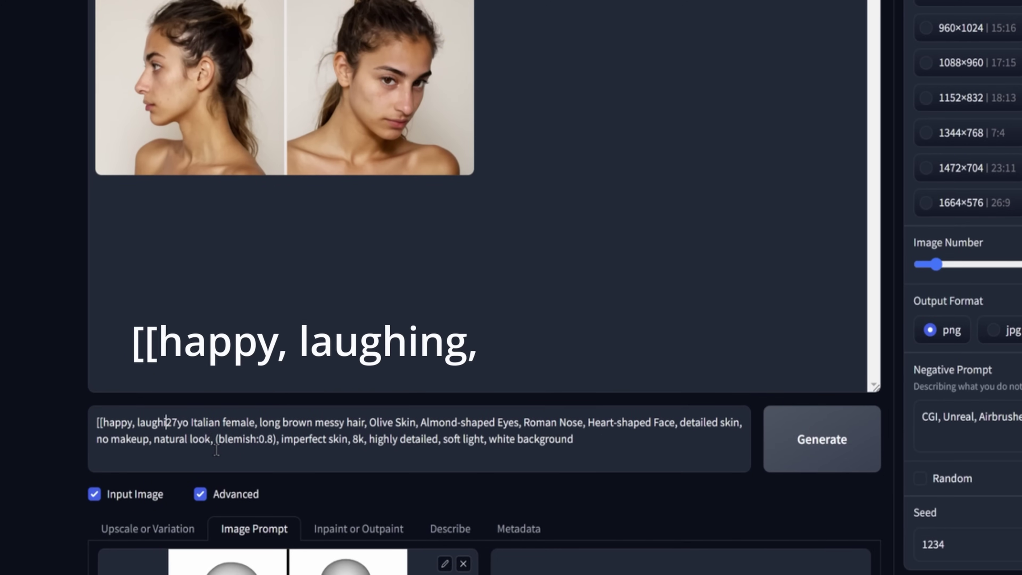
pyautogui.write('ry, cr')
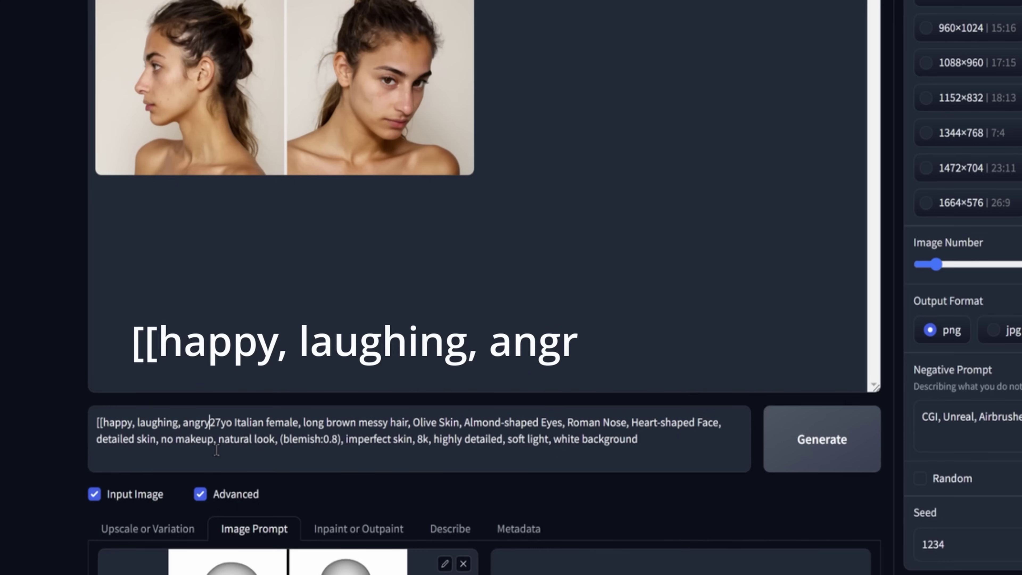
pyautogui.write('ying]]')
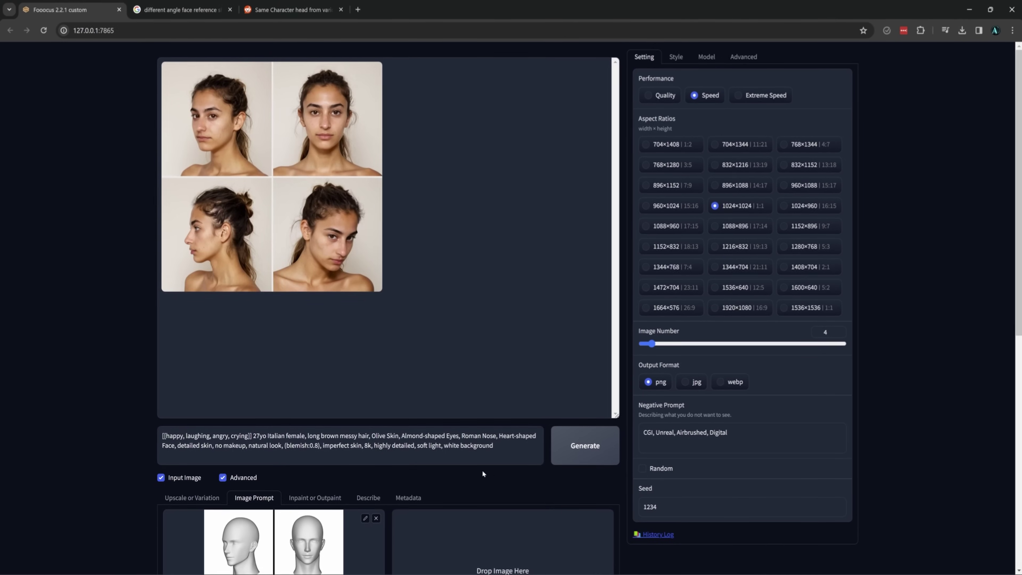
pyautogui.click(628, 450)
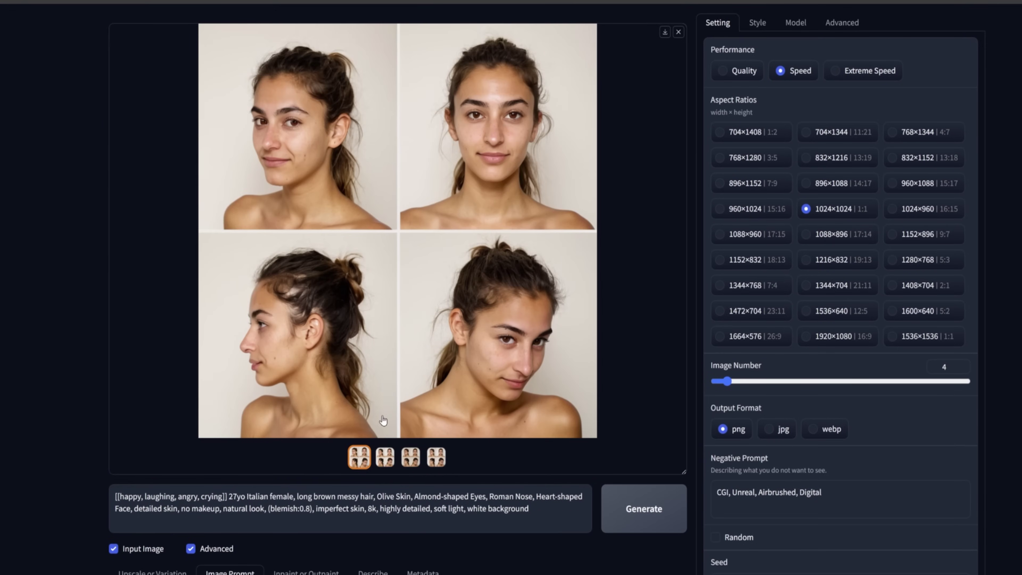
# - Examine the generated face grids one by one to compare their expressions
pyautogui.click(385, 458)
pyautogui.click(408, 463)
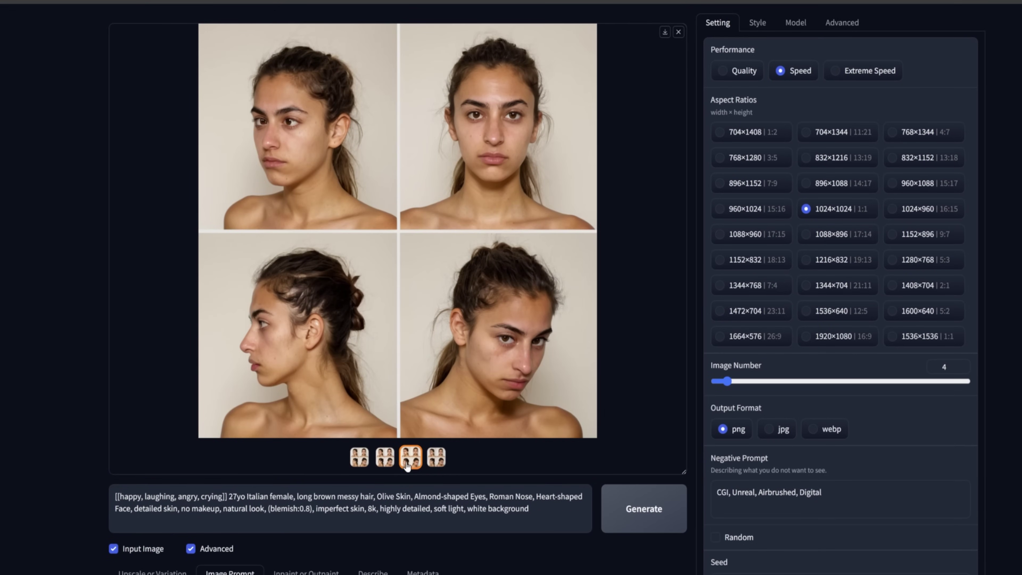
pyautogui.click(437, 463)
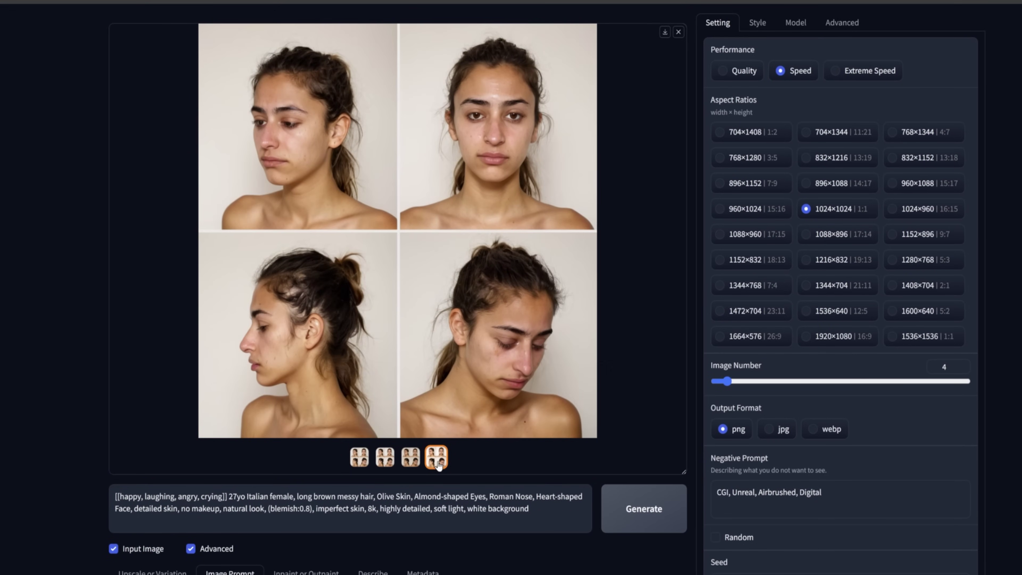
# - Raise the weight of the word "happy" in the prompt array to 1.3
pyautogui.moveTo(120, 497); pyautogui.dragTo(141, 496)
pyautogui.hotkey('ctrl', 'Up')
pyautogui.hotkey('ctrl', 'Up')
pyautogui.hotkey('ctrl', 'Up')
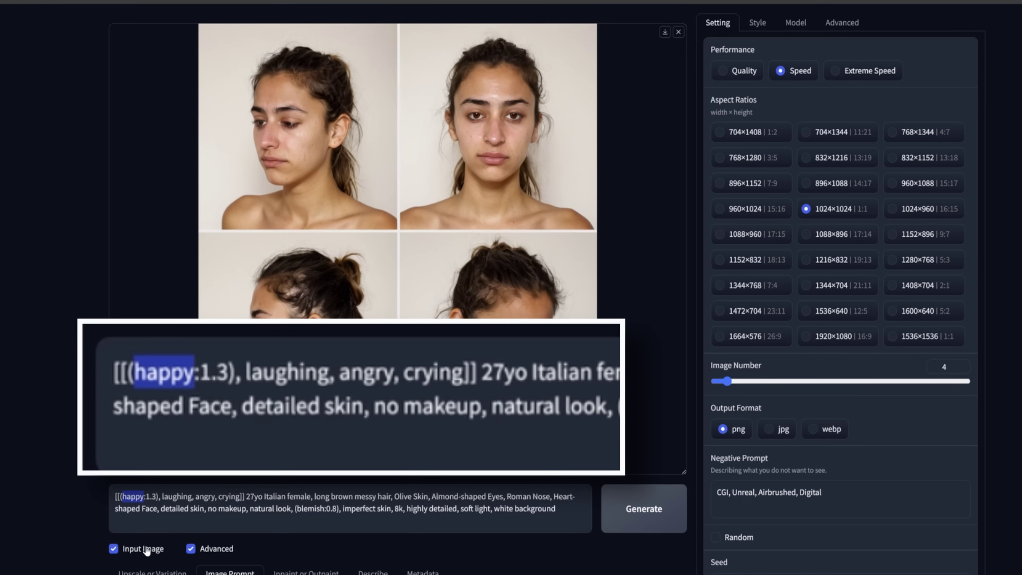
# - Change the prompt array to [[insanely laughing, laughing, crying, hysterically crying]] and generate the images
pyautogui.hotkey('shift', 'Right')
pyautogui.hotkey('shift', 'Right')
pyautogui.hotkey('shift', 'Right')
pyautogui.hotkey('shift', 'Right')
pyautogui.press('BackSpace')
pyautogui.press('BackSpace')
pyautogui.press('Delete')
pyautogui.write('insane laughing')
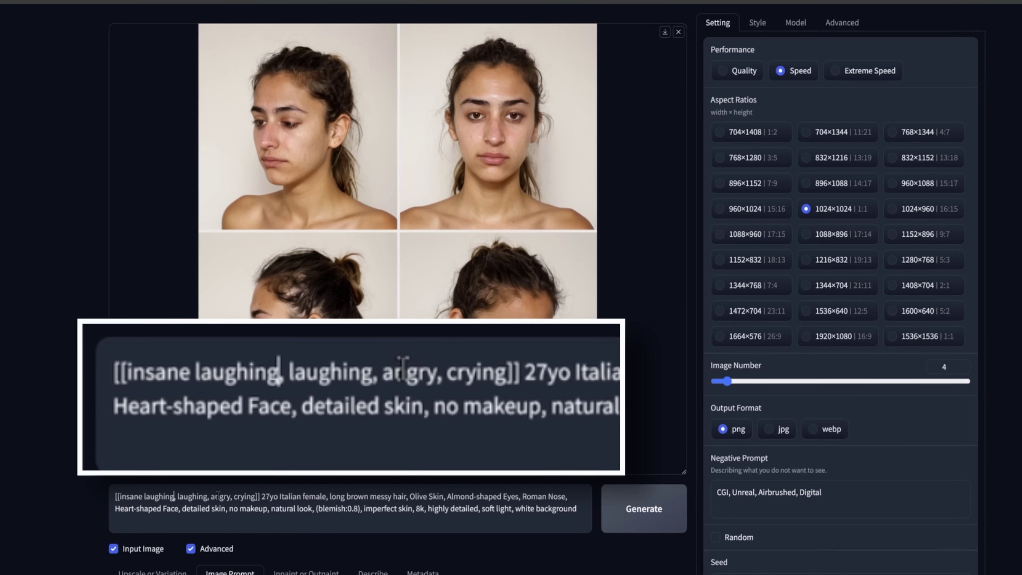
pyautogui.doubleClick(213, 496)
pyautogui.write('crying')
pyautogui.doubleClick(247, 497)
pyautogui.write('hysterically crying')
pyautogui.click(143, 496)
pyautogui.write('ly')
pyautogui.click(622, 511)
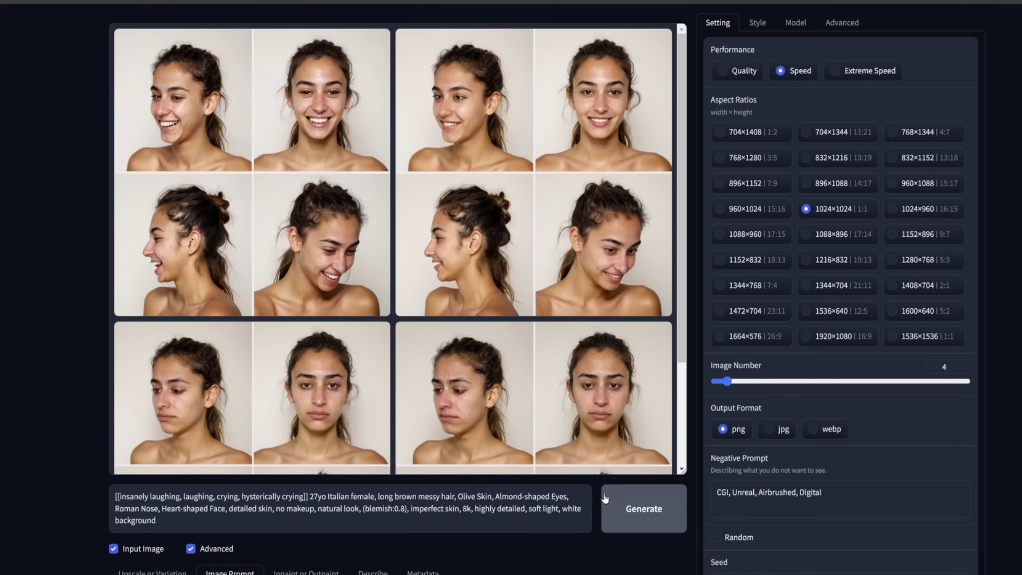
pyautogui.scroll(-3, 555, 463)
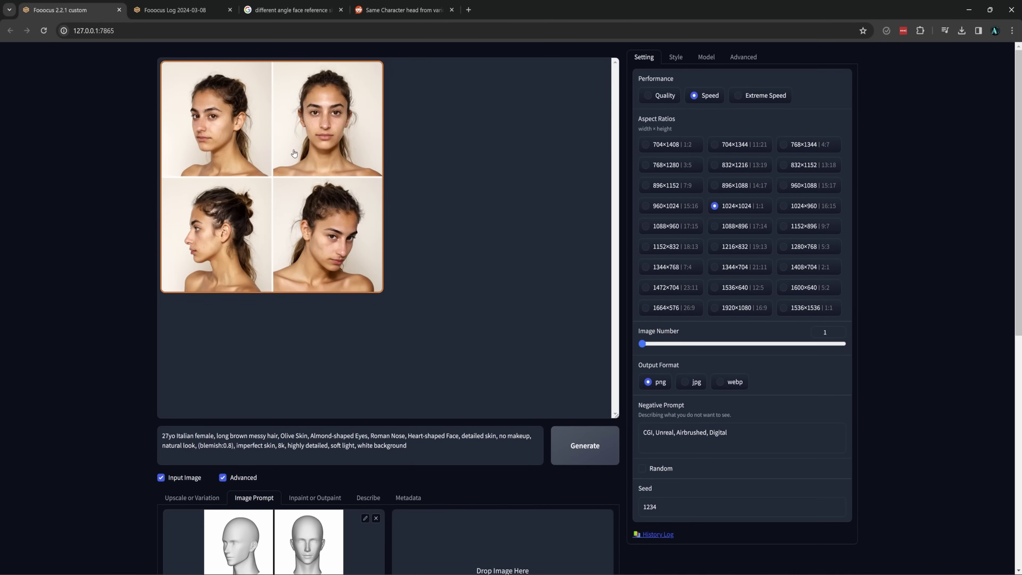
# - Use the generated face grid as the first image prompt and regenerate with "in a living room at night" replacing "white background" in the prompt
pyautogui.moveTo(289, 144); pyautogui.dragTo(273, 547)
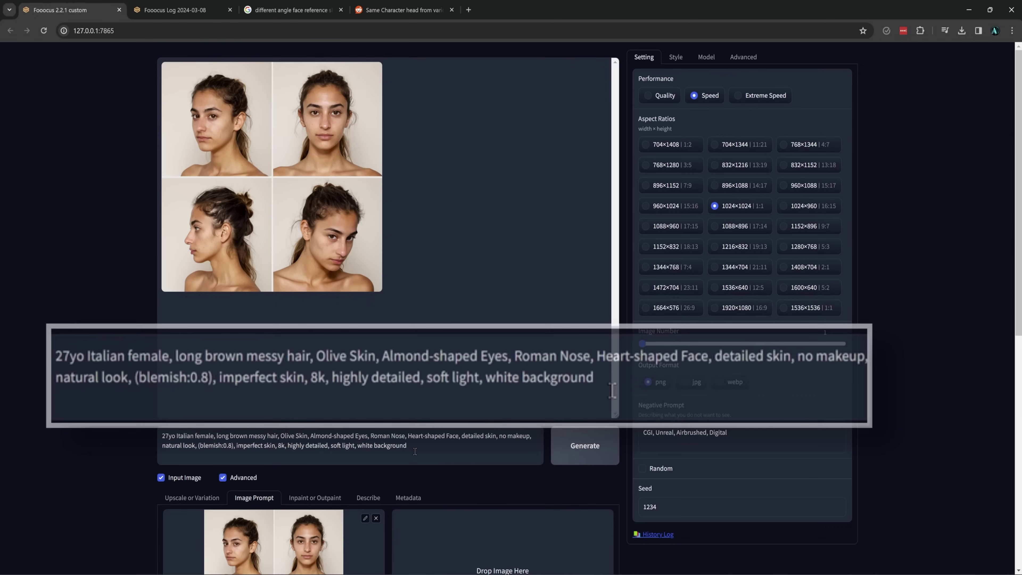
pyautogui.moveTo(407, 446); pyautogui.dragTo(357, 447)
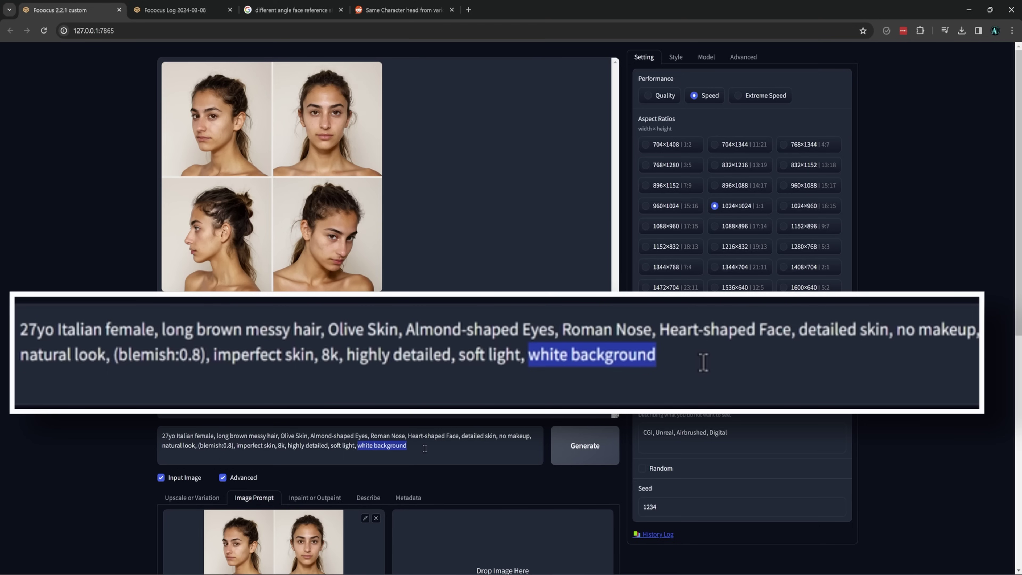
pyautogui.press('BackSpace')
pyautogui.write('in a living room at night')
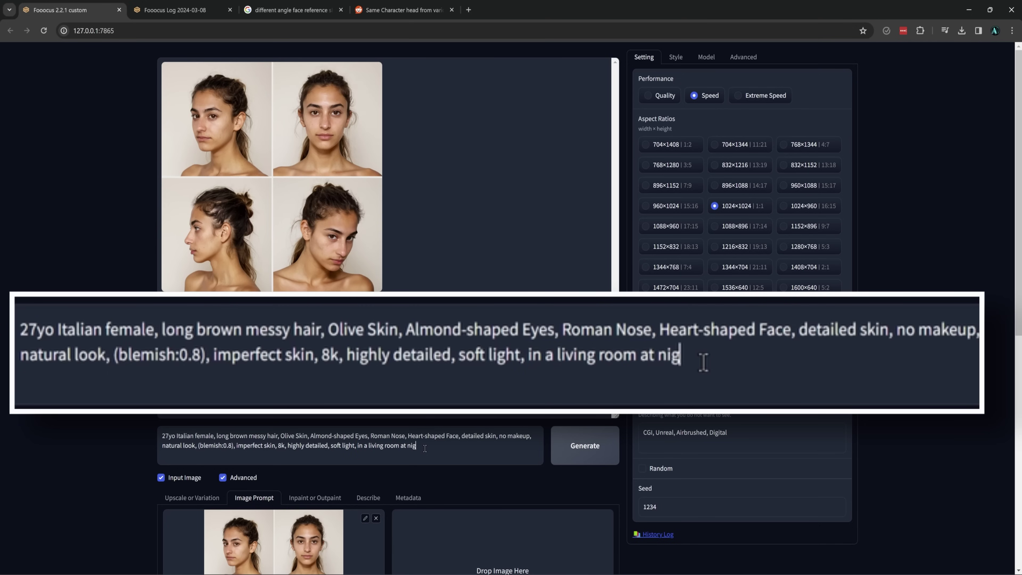
pyautogui.click(562, 456)
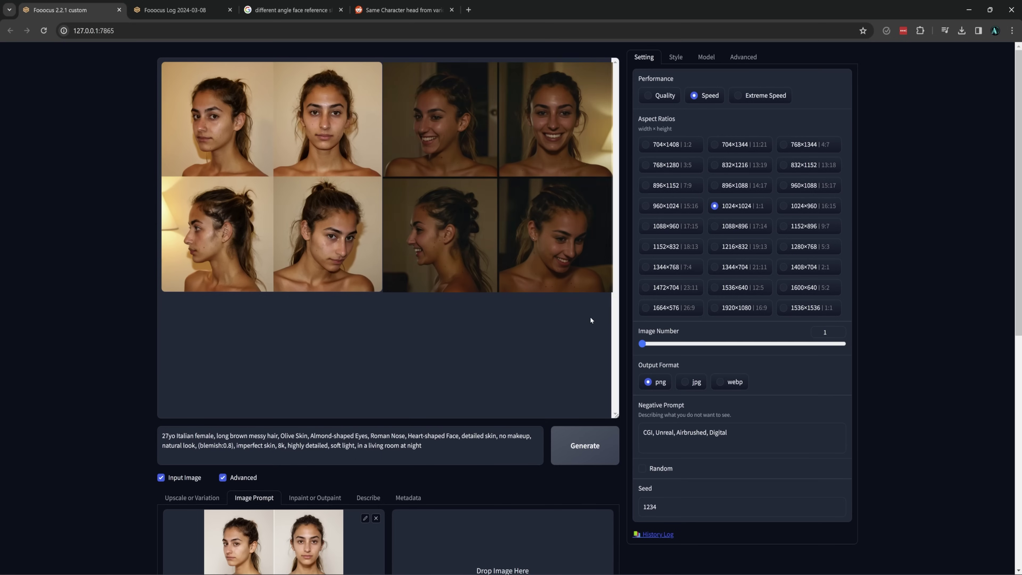
pyautogui.click(677, 58)
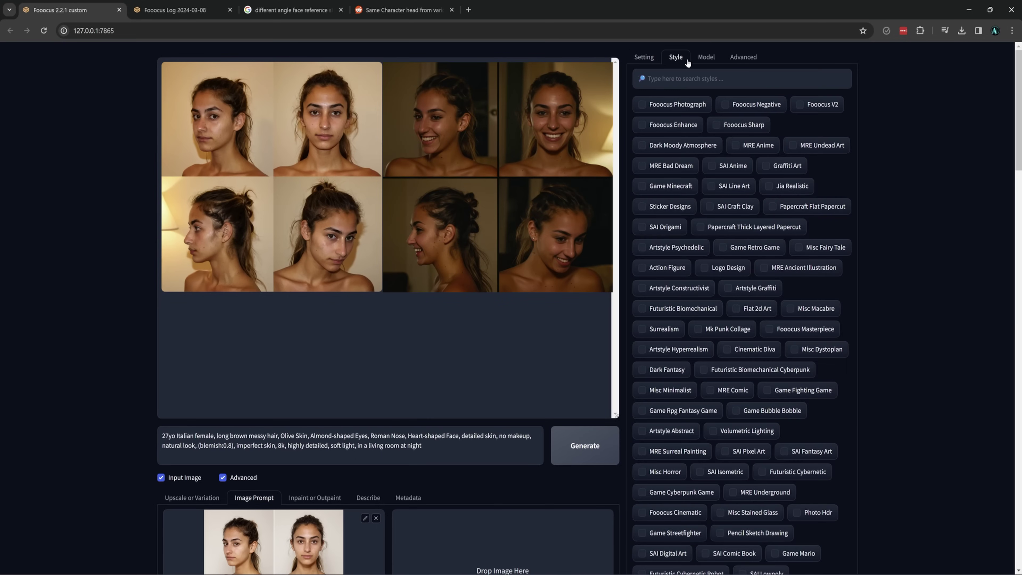
pyautogui.click(644, 56)
# - Load a smiling four-face grid from the 2024-03-08 outputs folder as the Inpaint or Outpaint image
pyautogui.scroll(-5, 417, 354)
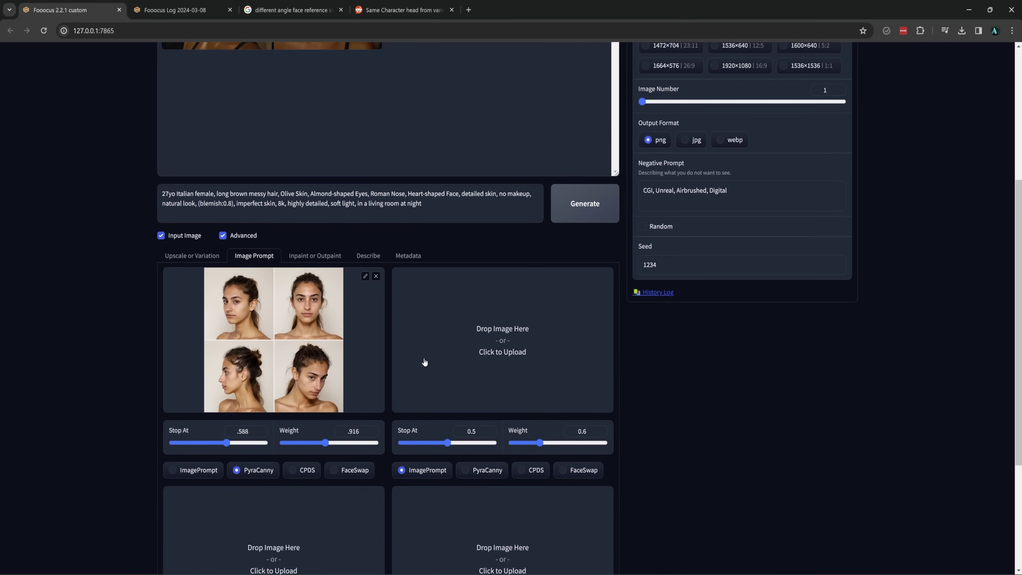
pyautogui.click(332, 261)
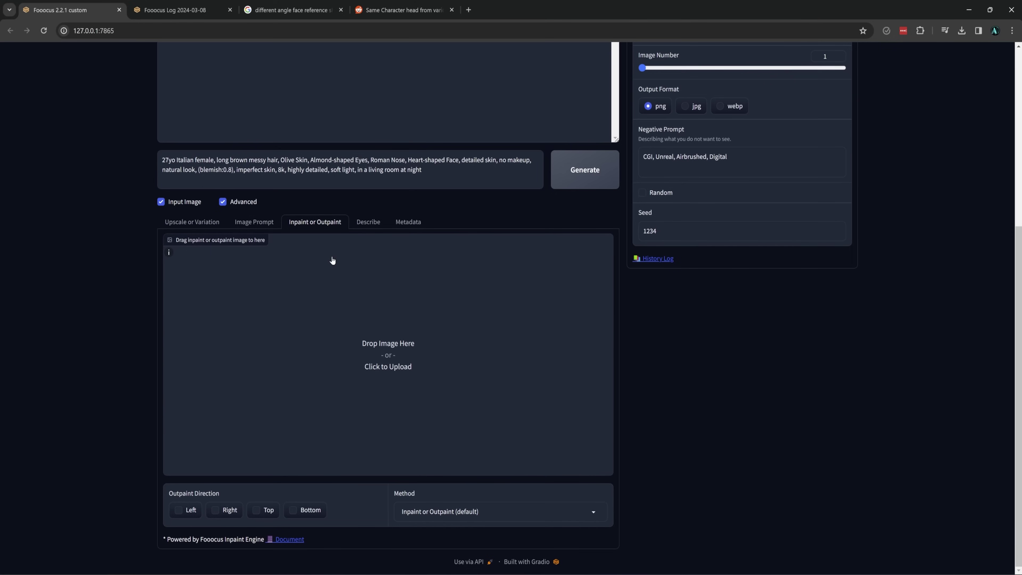
pyautogui.click(427, 349)
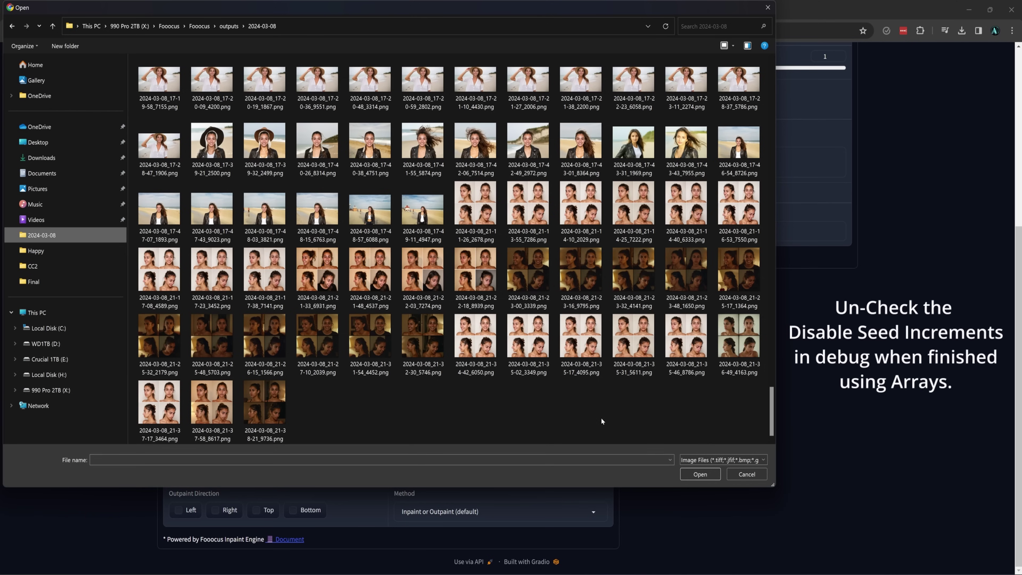
pyautogui.click(475, 336)
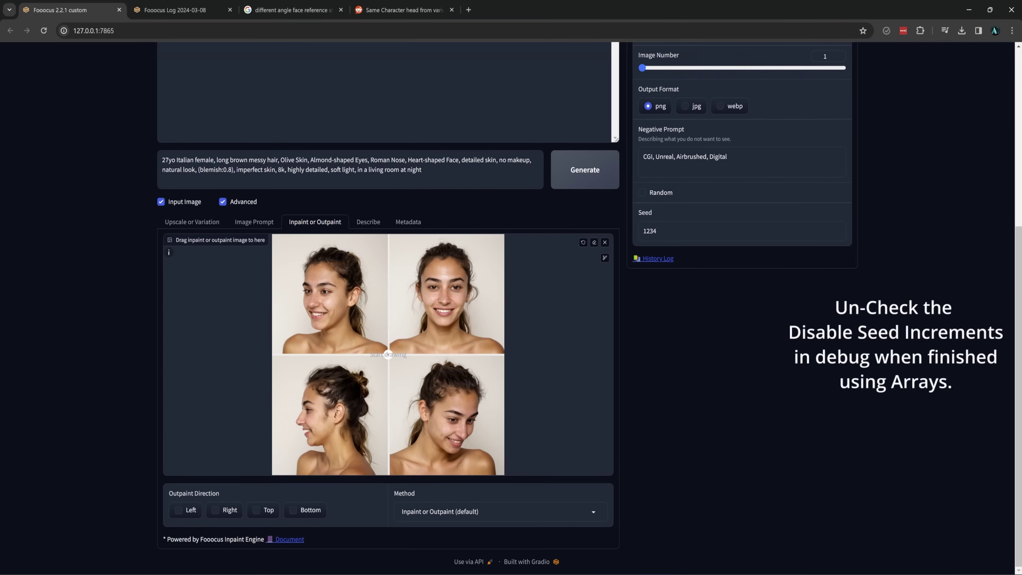
# - Paint an inpaint mask over both eyes of the upper-left face in the grid
pyautogui.scroll(5, 382, 373)
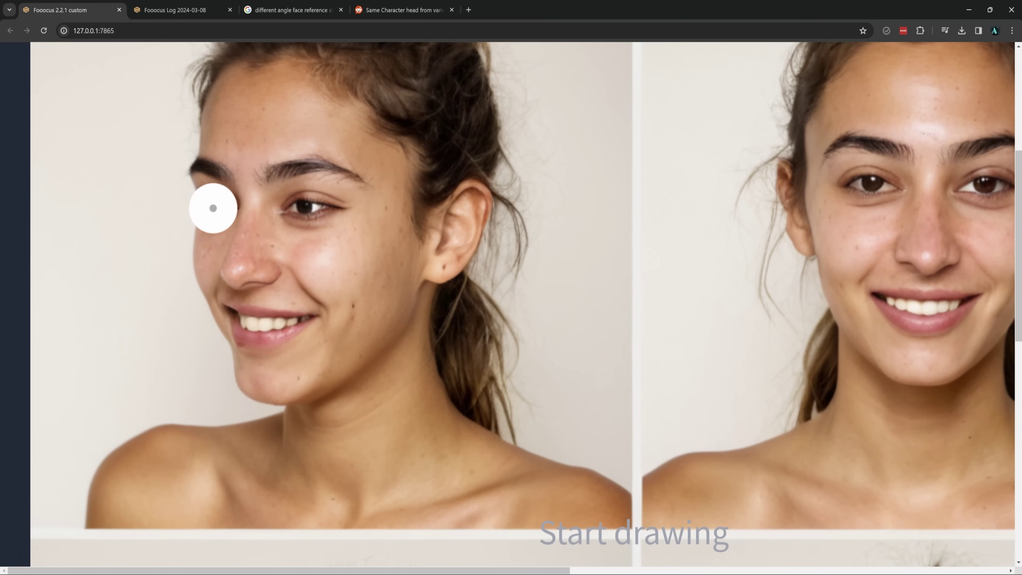
pyautogui.moveTo(212, 206); pyautogui.dragTo(310, 208)
pyautogui.press('r')
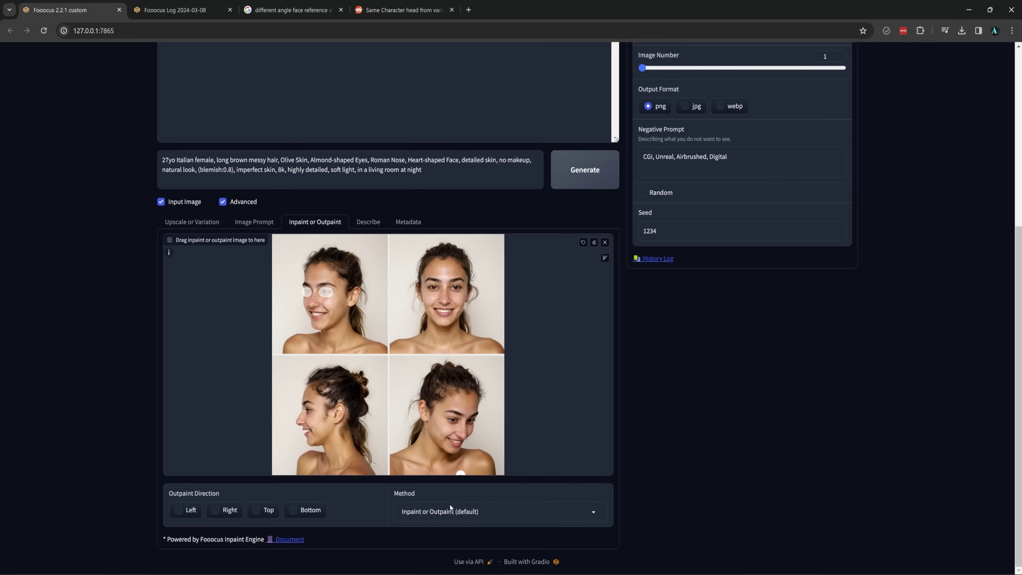
# - Set the inpaint method to Improve Detail (face, hand, eyes, etc.), enter the additional prompt "detailed brown eyes" and generate
pyautogui.click(429, 511)
pyautogui.click(467, 477)
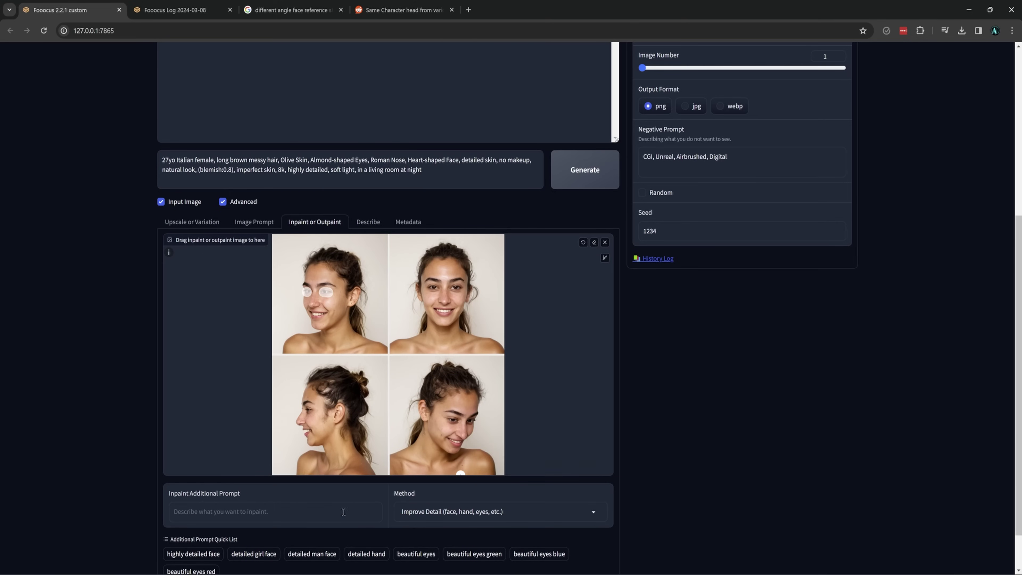
pyautogui.scroll(-1, 308, 533)
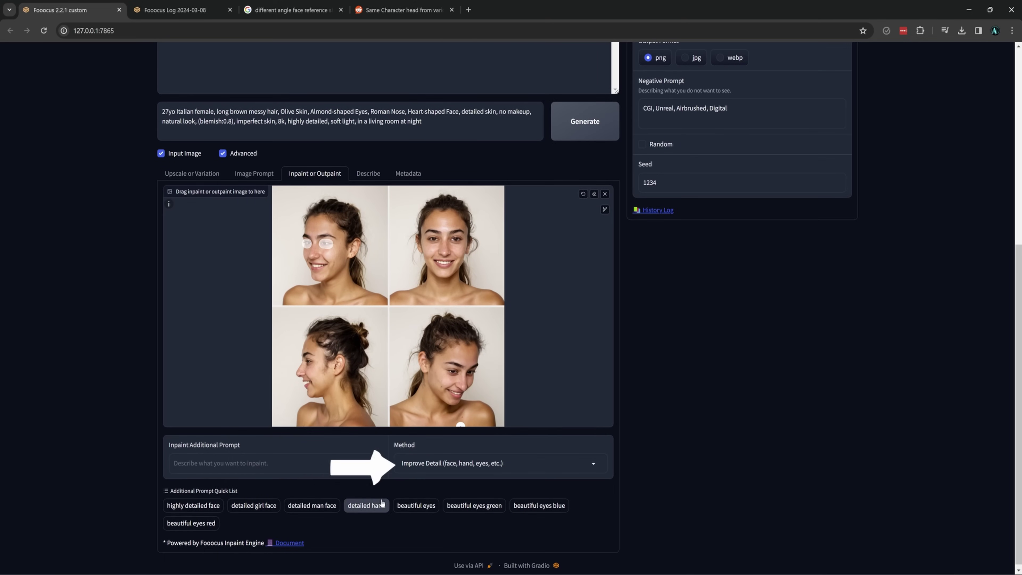
pyautogui.click(301, 465)
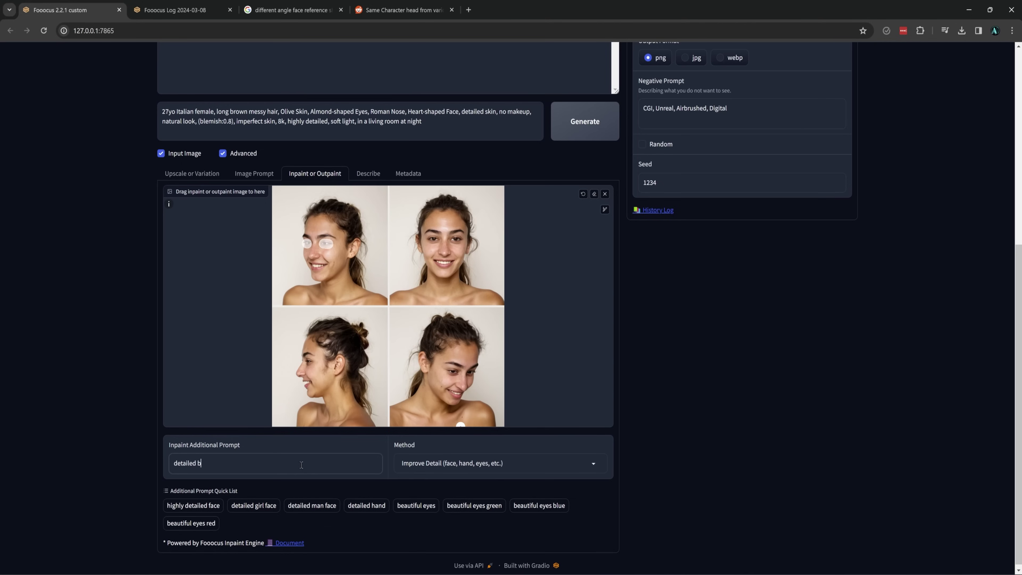
pyautogui.click(564, 132)
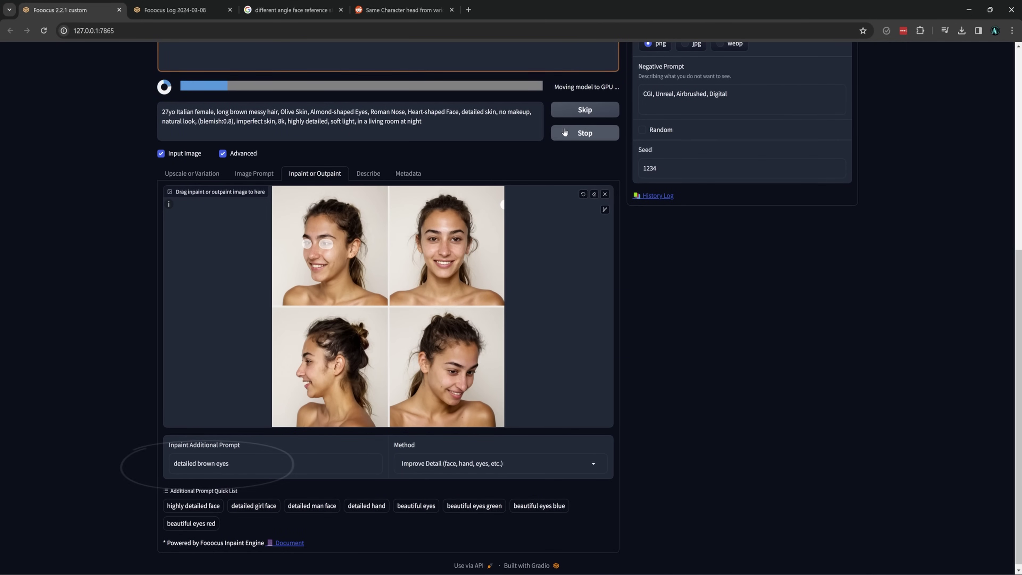
pyautogui.scroll(1, 581, 266)
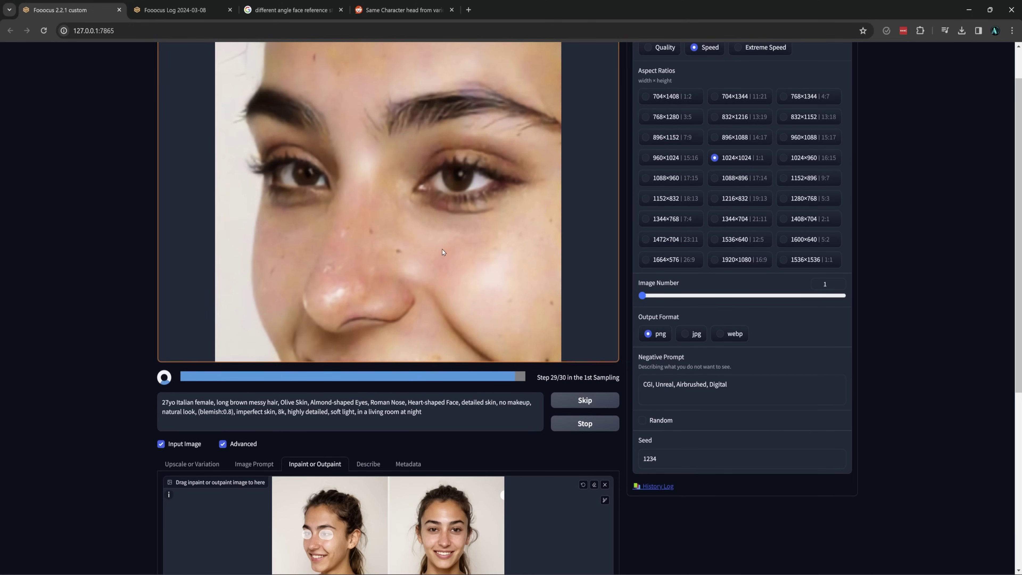
# - Mask the eyes of the lower-right face in the grid and generate the inpainting with the image number set to 2
pyautogui.scroll(-2, 409, 244)
pyautogui.moveTo(342, 177)
pyautogui.mouseDown()
pyautogui.moveTo(334, 193)
pyautogui.moveTo(364, 479)
pyautogui.mouseUp()
pyautogui.scroll(2, 422, 276)
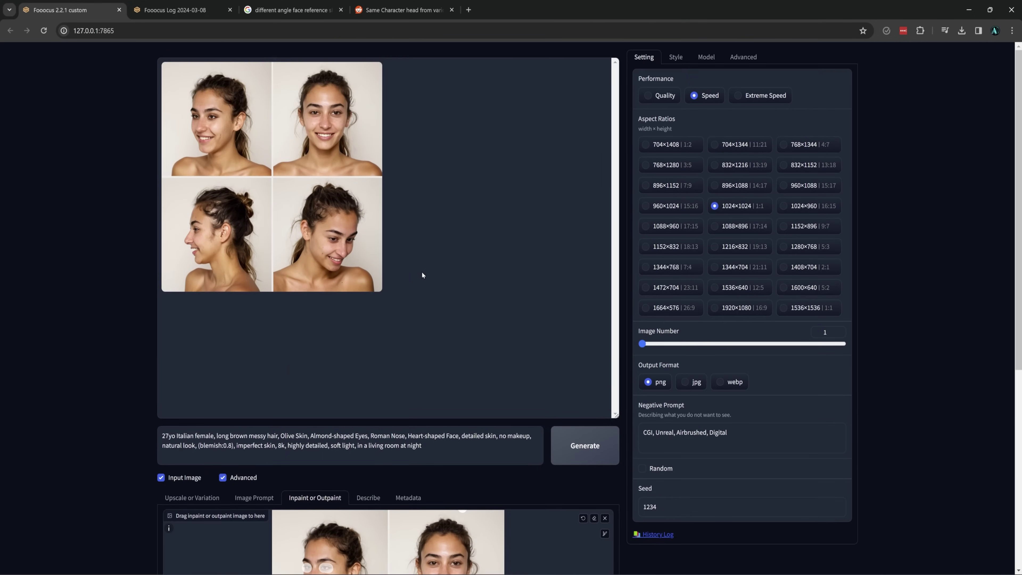
pyautogui.scroll(-7, 422, 276)
pyautogui.scroll(5, 475, 278)
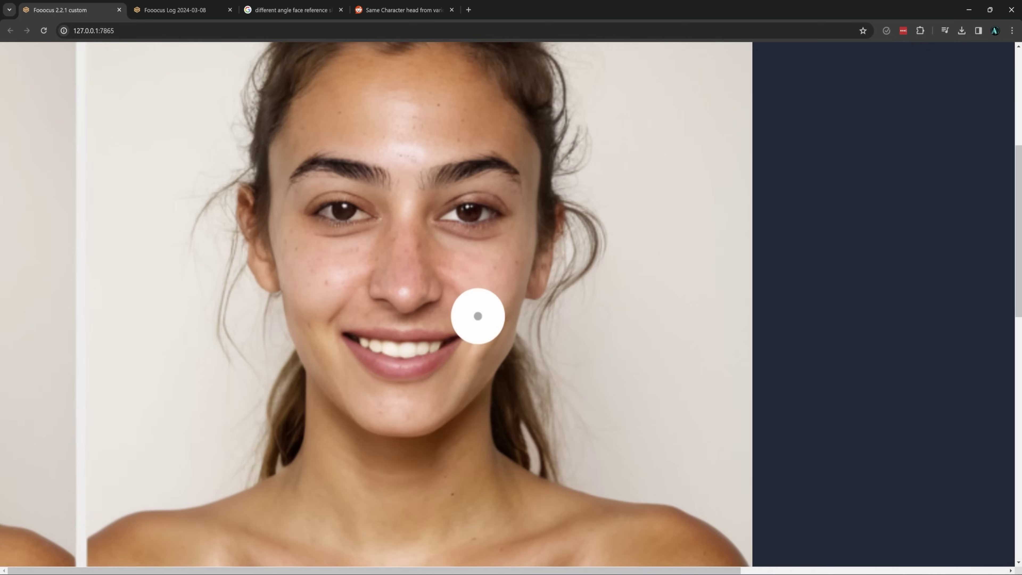
pyautogui.scroll(-5, 476, 313)
pyautogui.moveTo(476, 312); pyautogui.dragTo(566, 365)
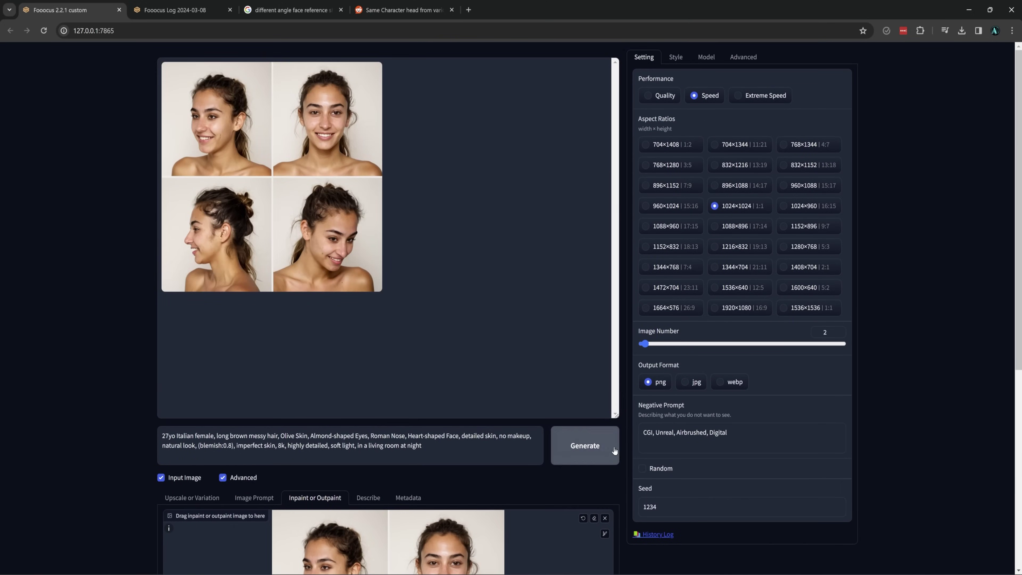
pyautogui.click(585, 446)
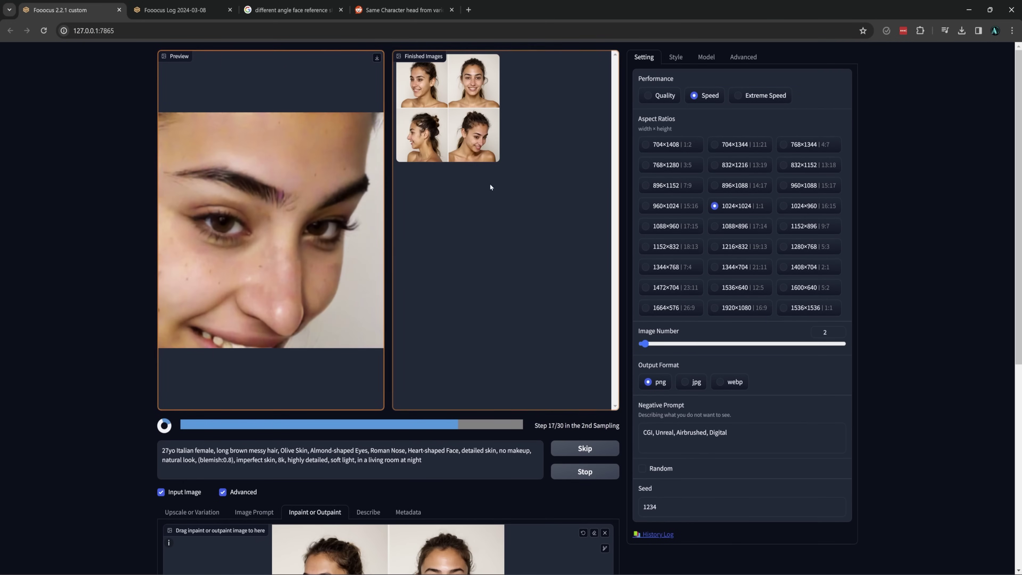
# - Regenerate the eye inpainting and review the two resulting face grids in the gallery
pyautogui.scroll(-2, 489, 233)
pyautogui.scroll(2, 490, 233)
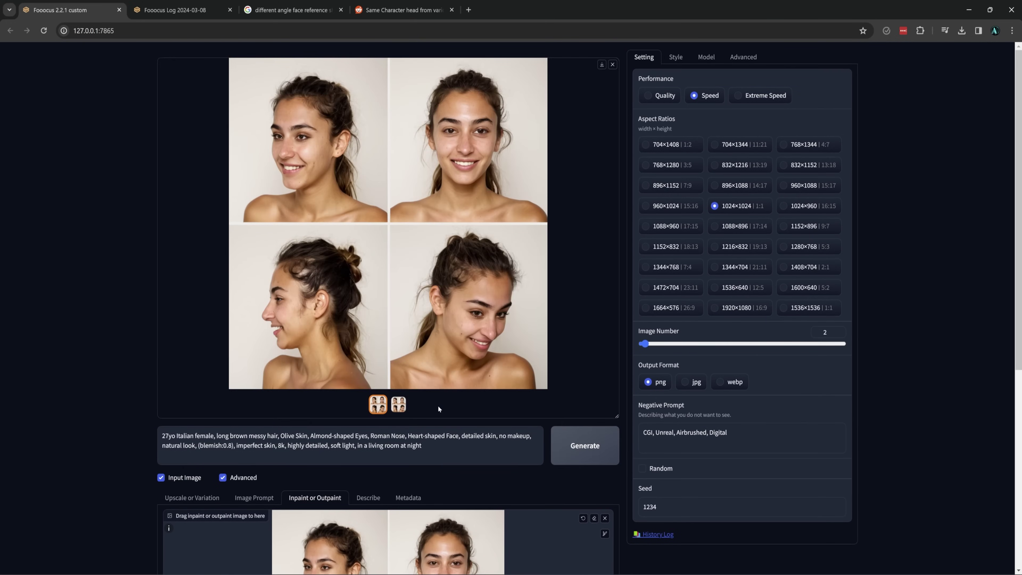
pyautogui.scroll(-4, 576, 282)
pyautogui.scroll(4, 605, 239)
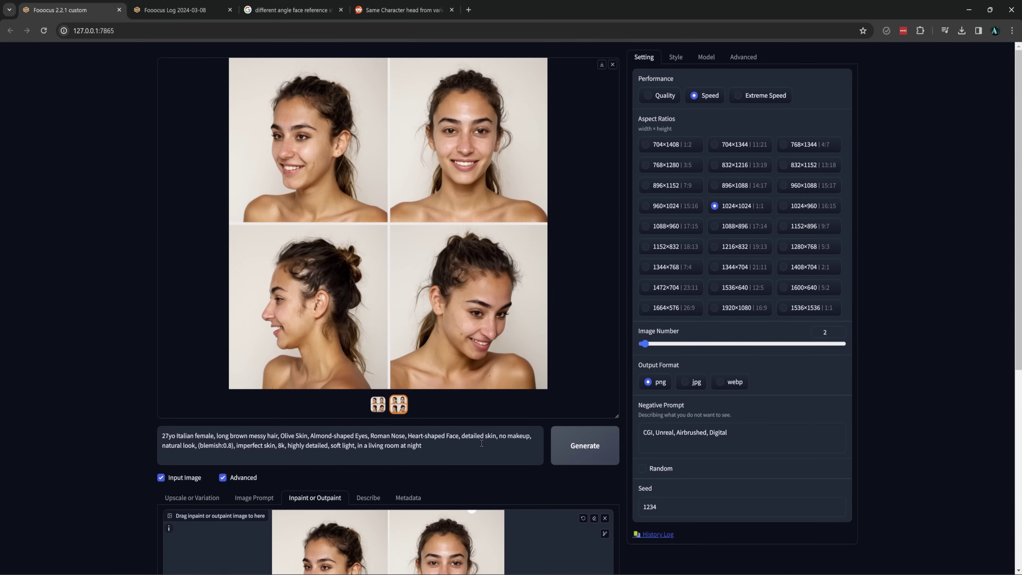
pyautogui.click(572, 453)
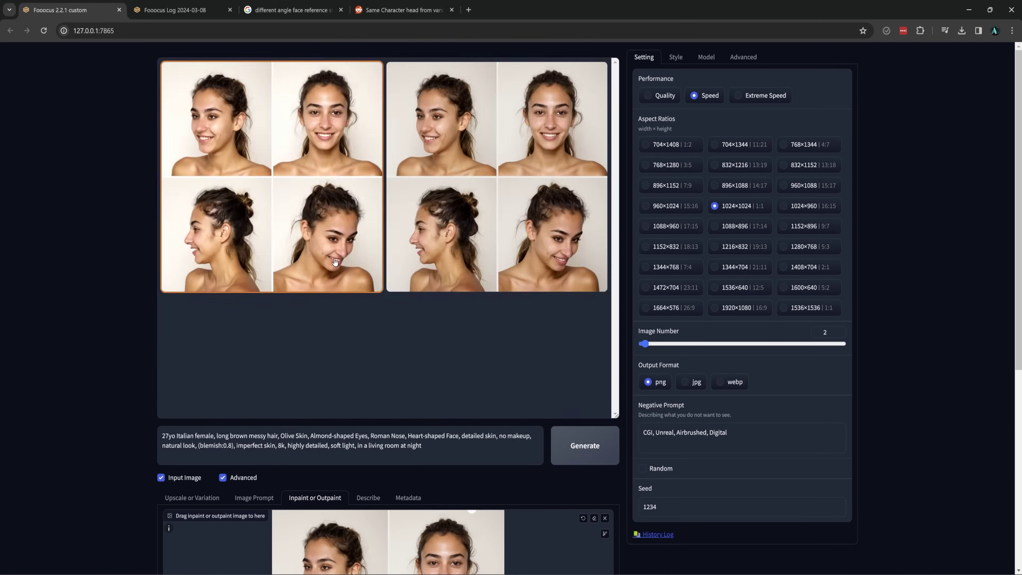
pyautogui.click(400, 410)
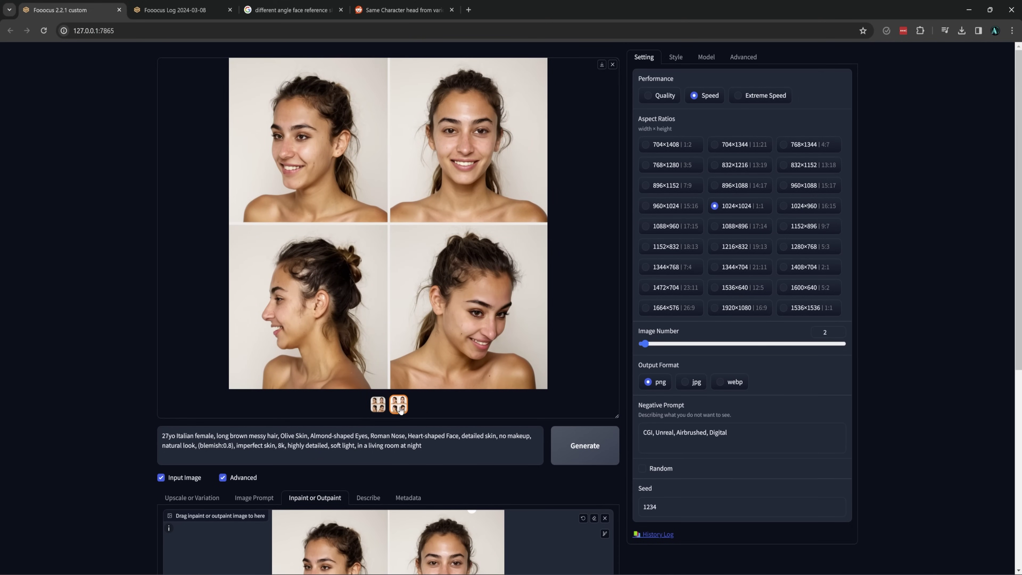
pyautogui.hotkey('ctrl', 'Return')
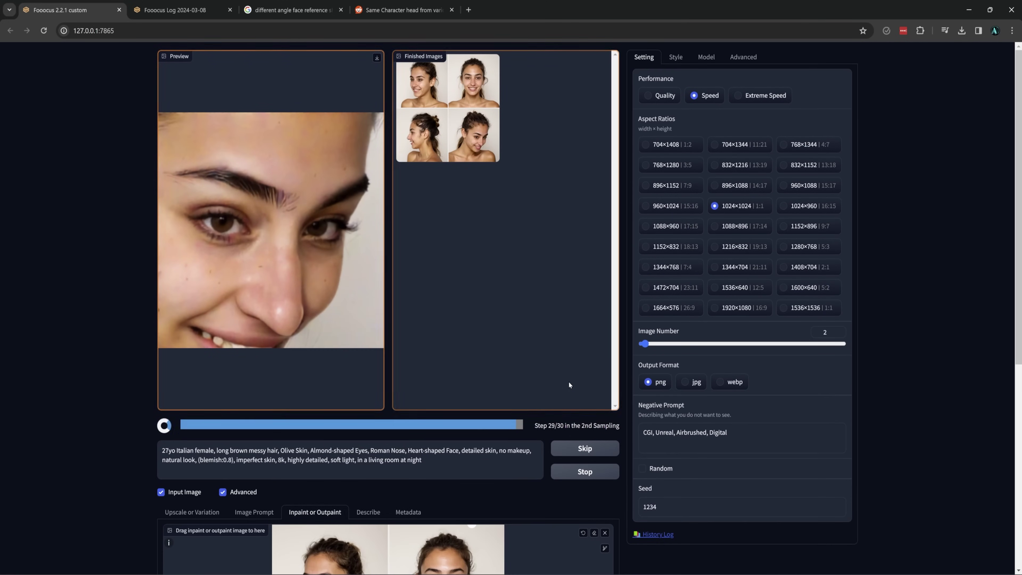
pyautogui.click(359, 282)
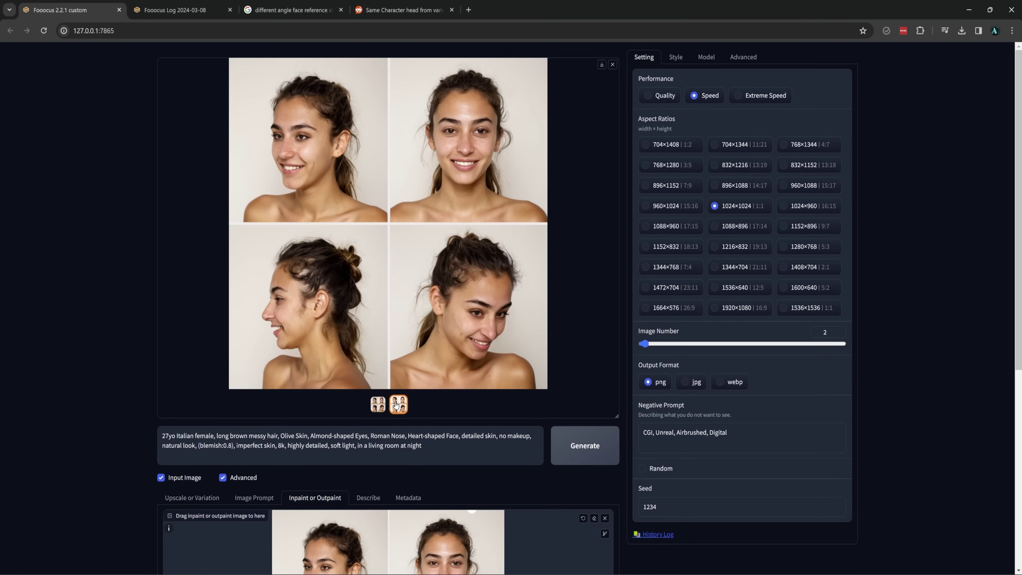
# - Switch to Paint and open the grid 2024-03-05_21-24-42_9969.png from the CC-Final Grids folder
pyautogui.scroll(-6, 421, 389)
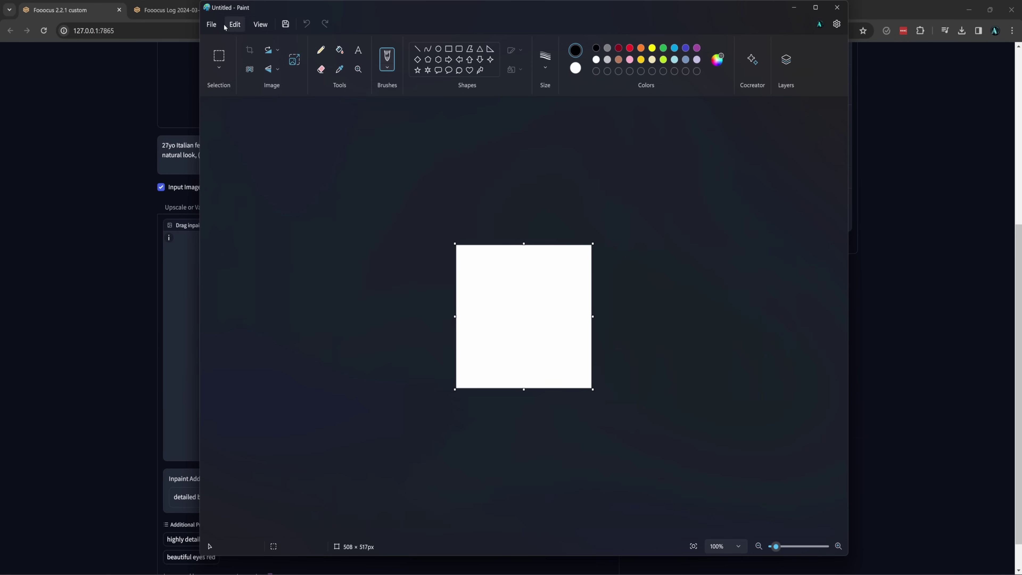
pyautogui.click(220, 25)
pyautogui.click(228, 57)
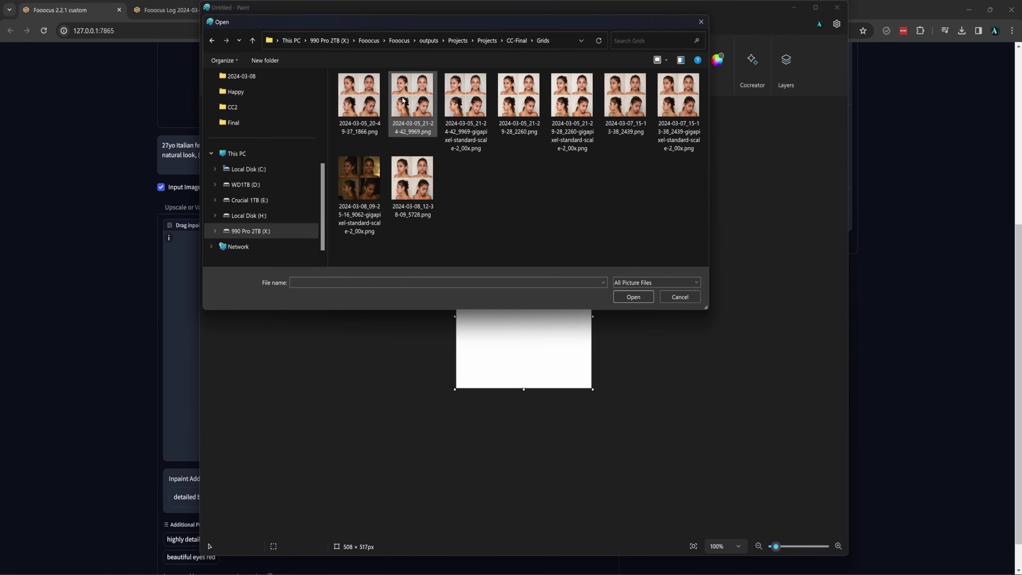
pyautogui.click(423, 99)
pyautogui.click(624, 301)
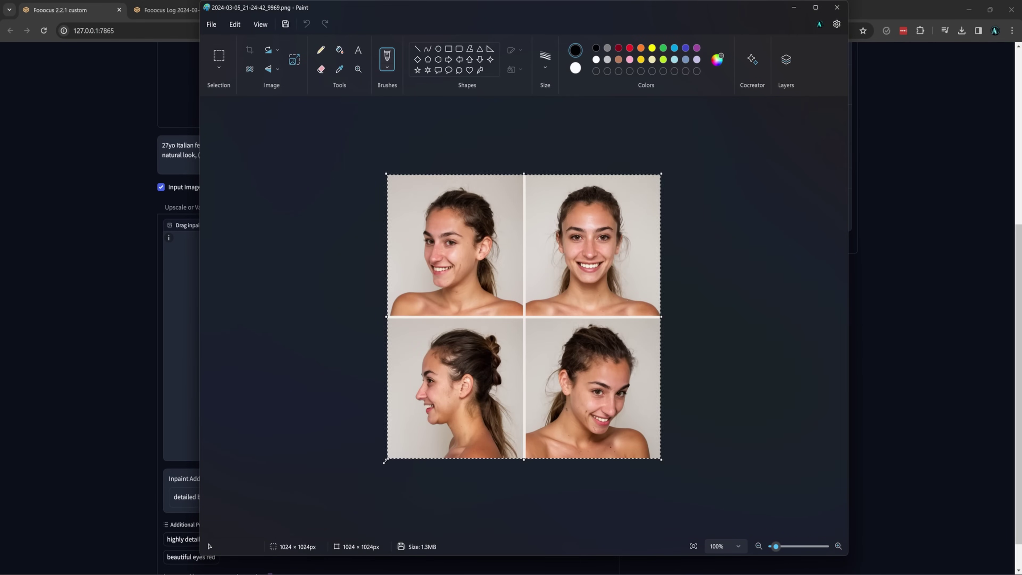
# - Crop the grid to the upper-right front-facing portrait and save it as PNG file 1 in the faces folder
pyautogui.moveTo(386, 461); pyautogui.dragTo(403, 441)
pyautogui.hotkey('ctrl', 'shift', 'x')
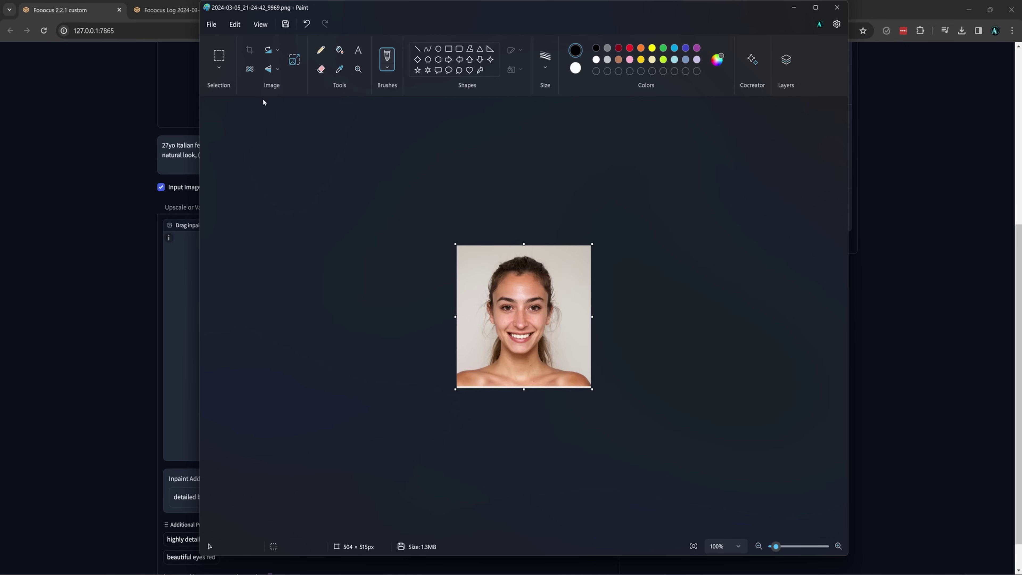
pyautogui.click(211, 23)
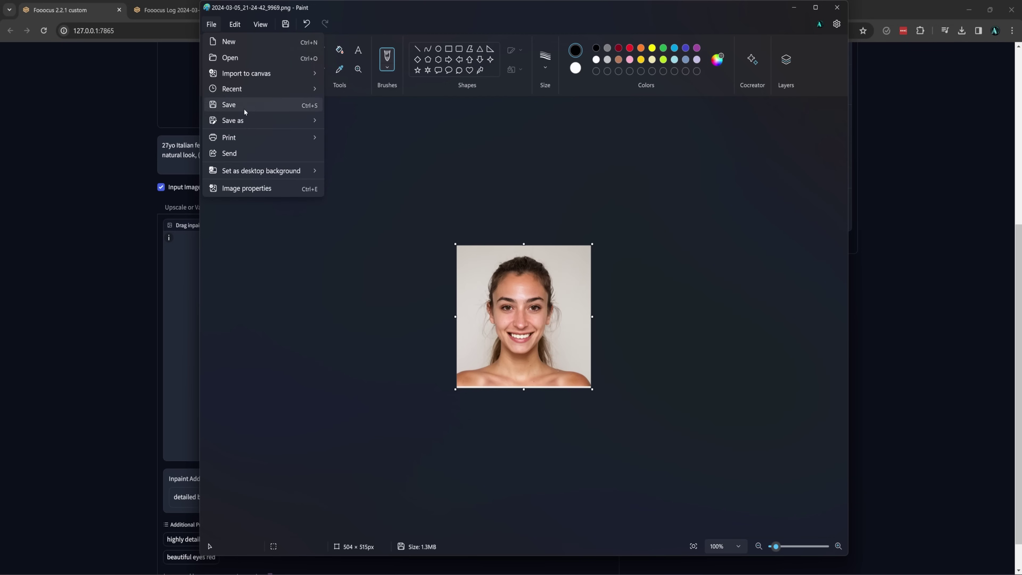
pyautogui.moveTo(261, 121)
pyautogui.click(336, 121)
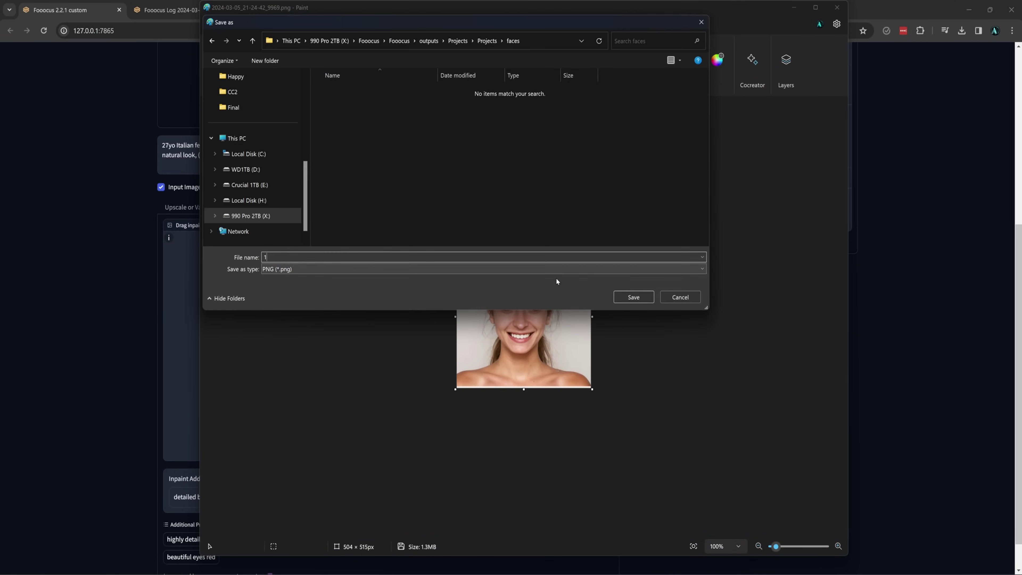
pyautogui.click(620, 301)
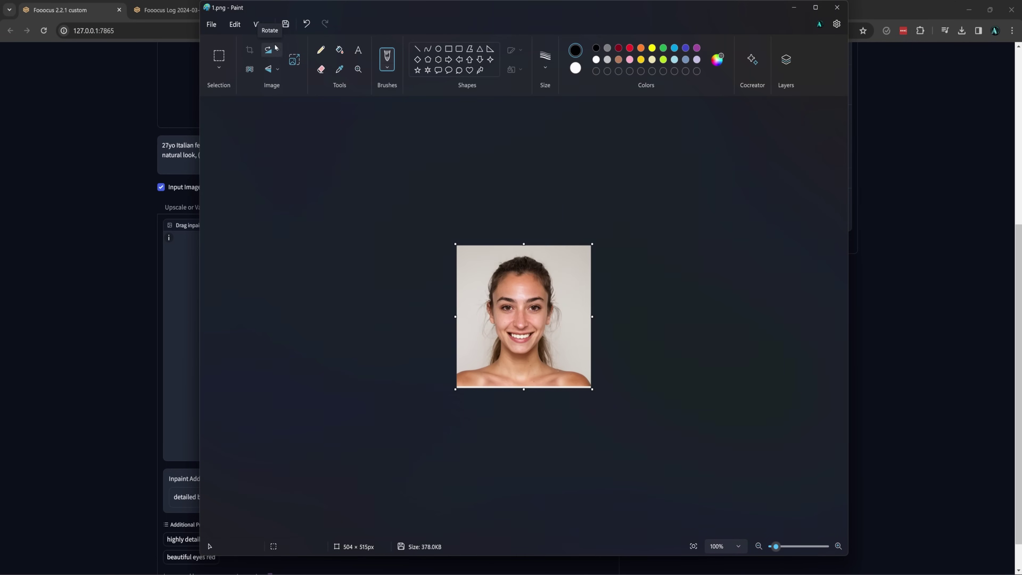
# - Restore the full grid, crop it to the upper-left face and save that portrait as 2
pyautogui.click(307, 25)
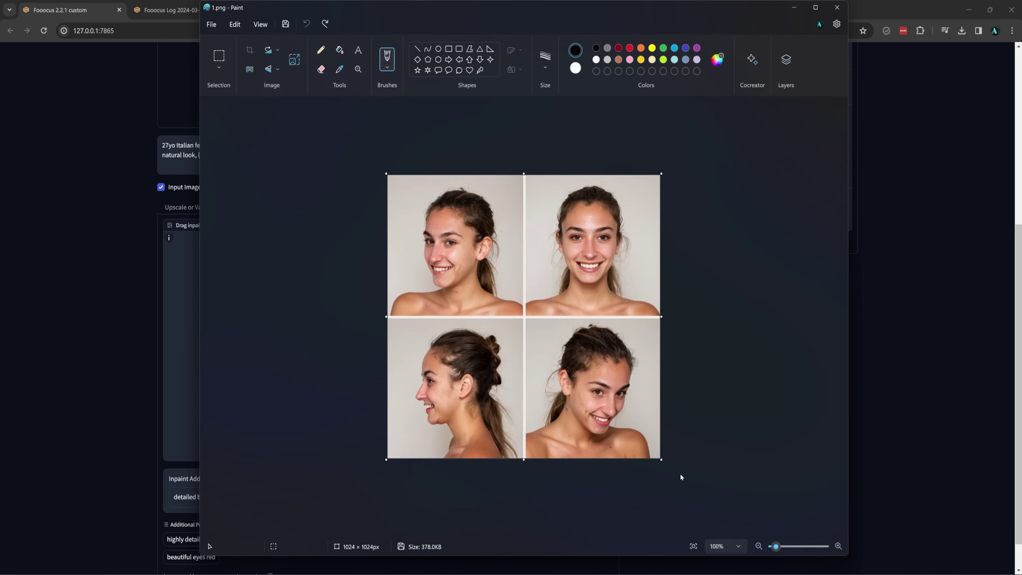
pyautogui.moveTo(663, 462); pyautogui.dragTo(607, 398)
pyautogui.hotkey('ctrl', 'shift', 'x')
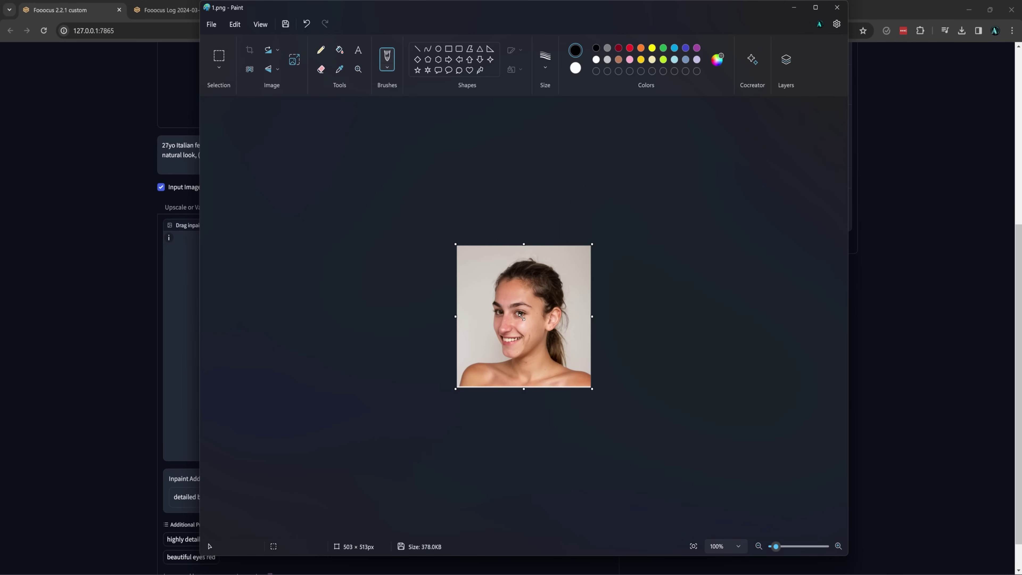
pyautogui.hotkey('ctrl', 'shift', 's')
pyautogui.write('2')
pyautogui.press('Return')
# - Restore the full grid, crop it to the lower-left profile face and save that portrait as 3
pyautogui.hotkey('ctrl', 'z')
pyautogui.moveTo(524, 318); pyautogui.dragTo(387, 459)
pyautogui.hotkey('ctrl', 'shift', 'x')
pyautogui.click(212, 24)
pyautogui.moveTo(228, 121)
pyautogui.click(347, 121)
pyautogui.write('3')
pyautogui.press('Return')
# - Restore the full grid, crop it to the lower-right face and save that portrait as 4
pyautogui.click(306, 24)
pyautogui.moveTo(525, 318); pyautogui.dragTo(663, 460)
pyautogui.hotkey('ctrl', 'shift', 'x')
pyautogui.click(211, 24)
pyautogui.click(346, 121)
pyautogui.write('4')
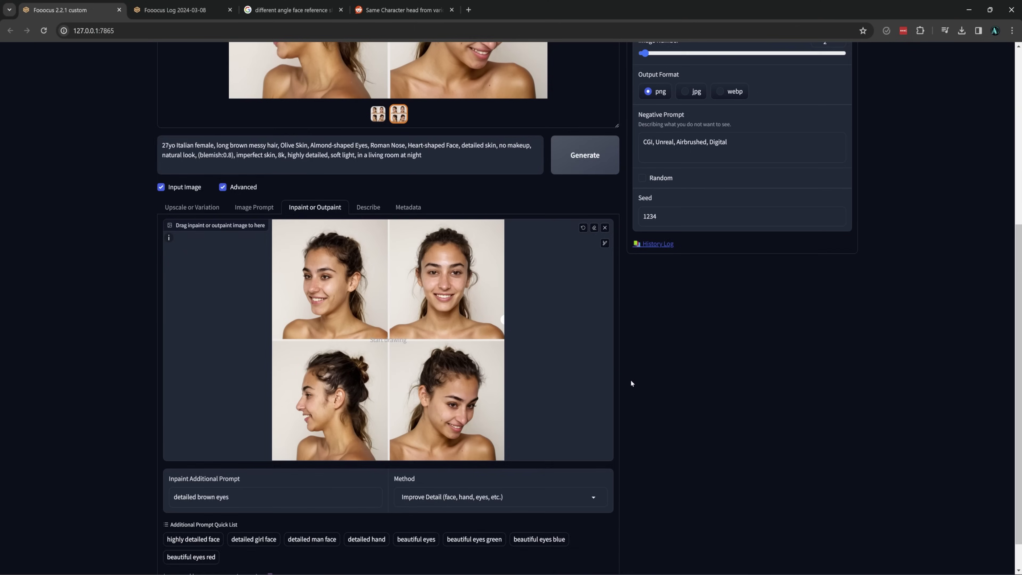
# - Replace the grid image prompt in Fooocus with 1up.png, a front-facing portrait and 4up.png from the Happy folder in the first three slots
pyautogui.scroll(7, 630, 380)
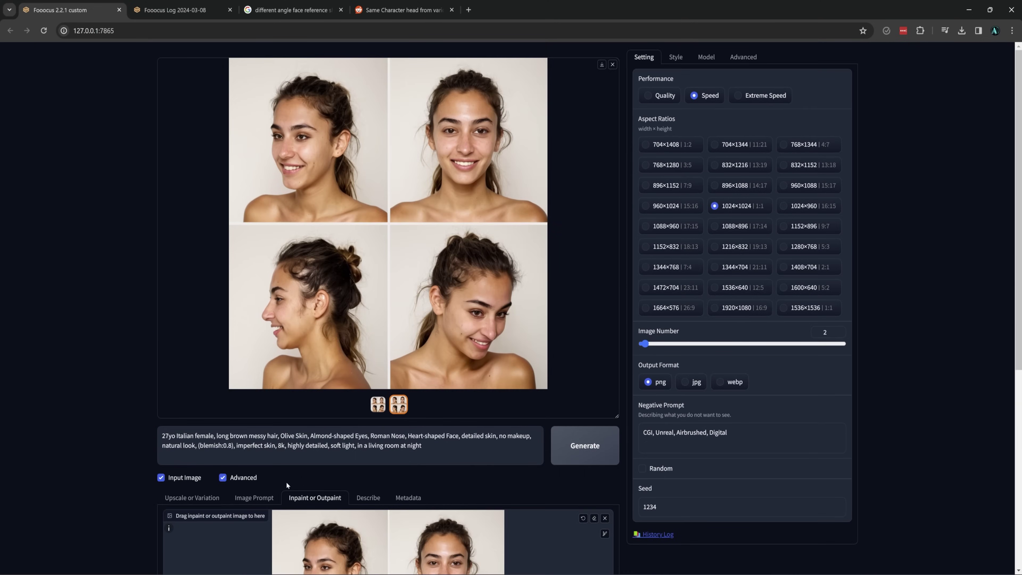
pyautogui.click(243, 498)
pyautogui.scroll(-9, 277, 403)
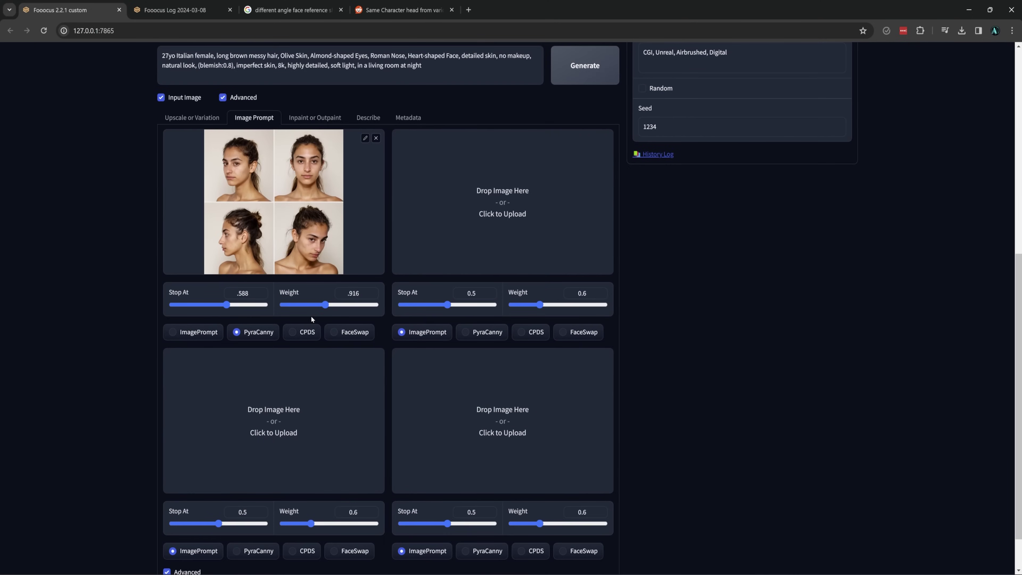
pyautogui.click(376, 139)
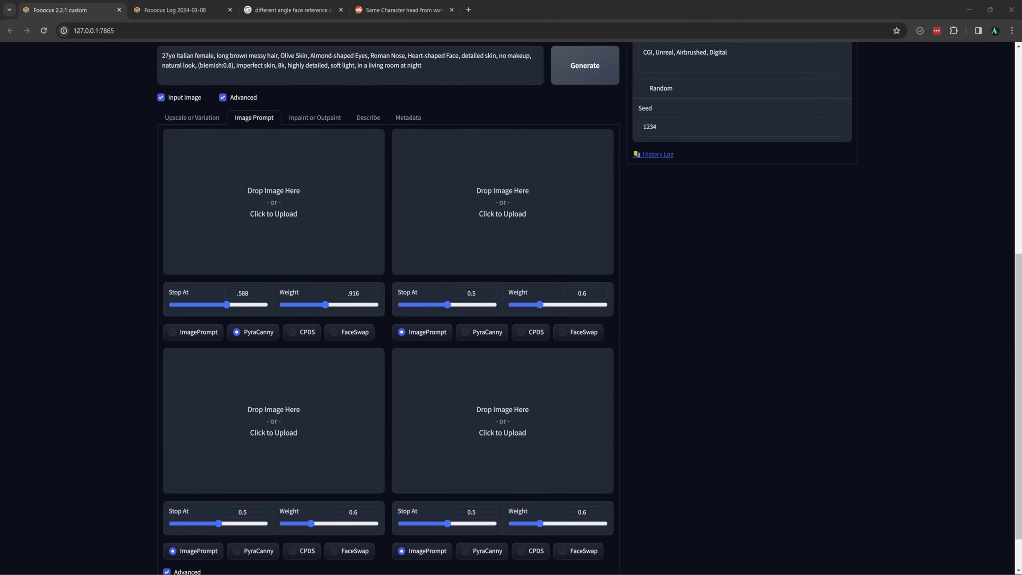
pyautogui.click(255, 211)
pyautogui.click(159, 84)
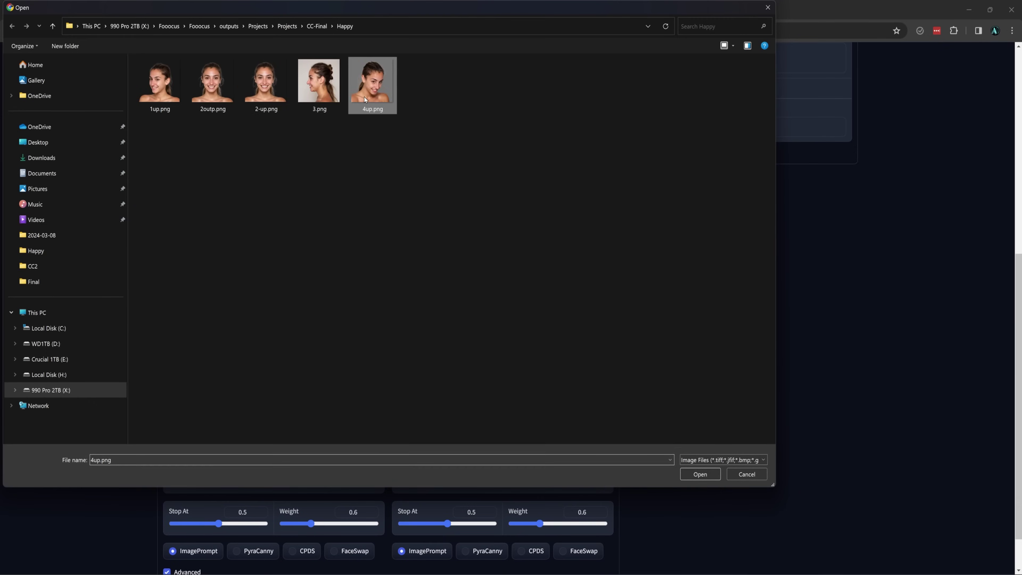
pyautogui.click(701, 474)
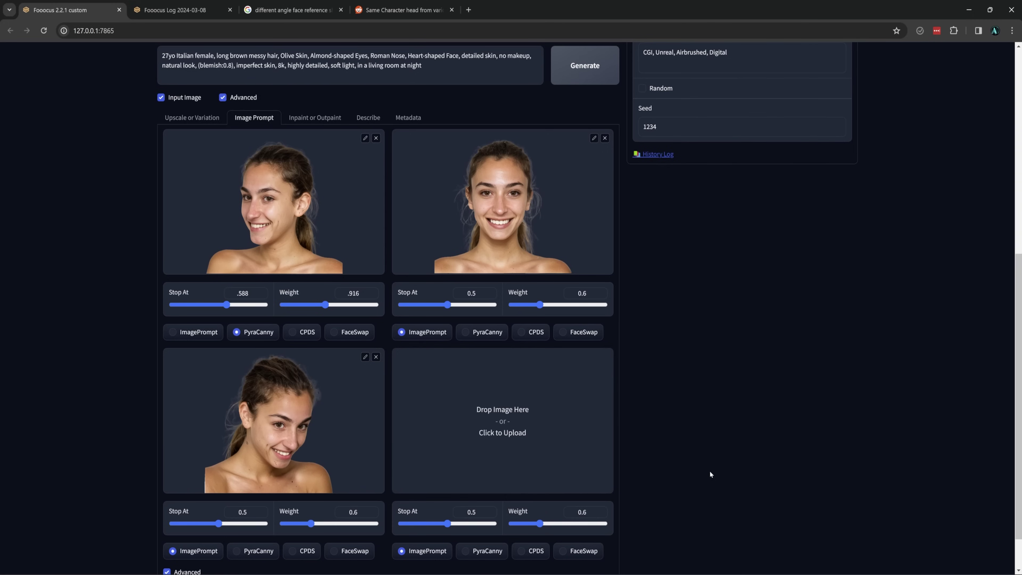
# - Set the three portrait image prompts to FaceSwap with Stop At 0.9 and Weight 0.9
pyautogui.click(584, 333)
pyautogui.click(350, 551)
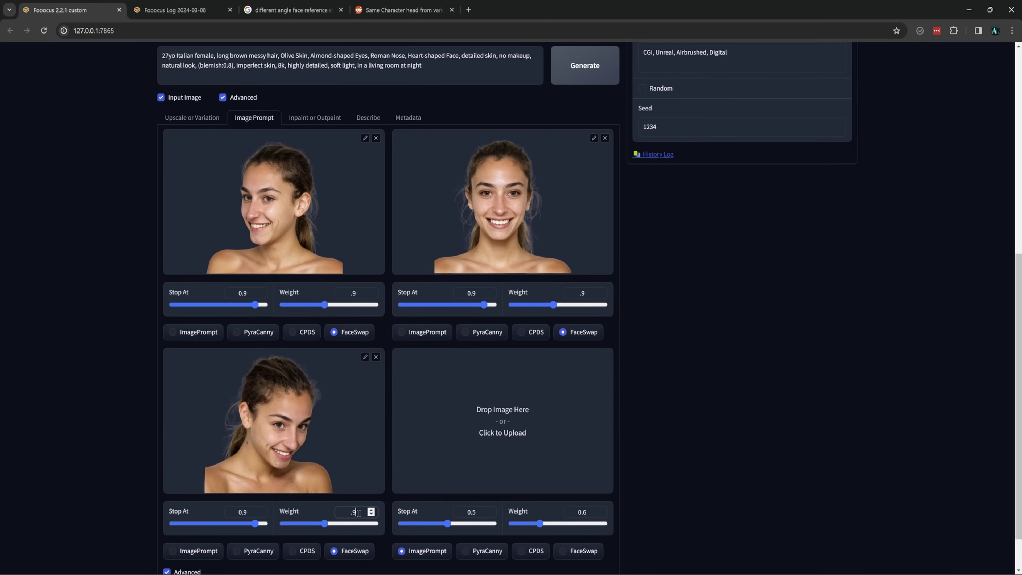
# - Replace the prompt text after "Olive Skin," with "wearing a white sweater and blue jeans sitting on a park bench" and generate four images at weight 1
pyautogui.click(454, 71)
pyautogui.moveTo(377, 64); pyautogui.dragTo(310, 57)
pyautogui.write('wea')
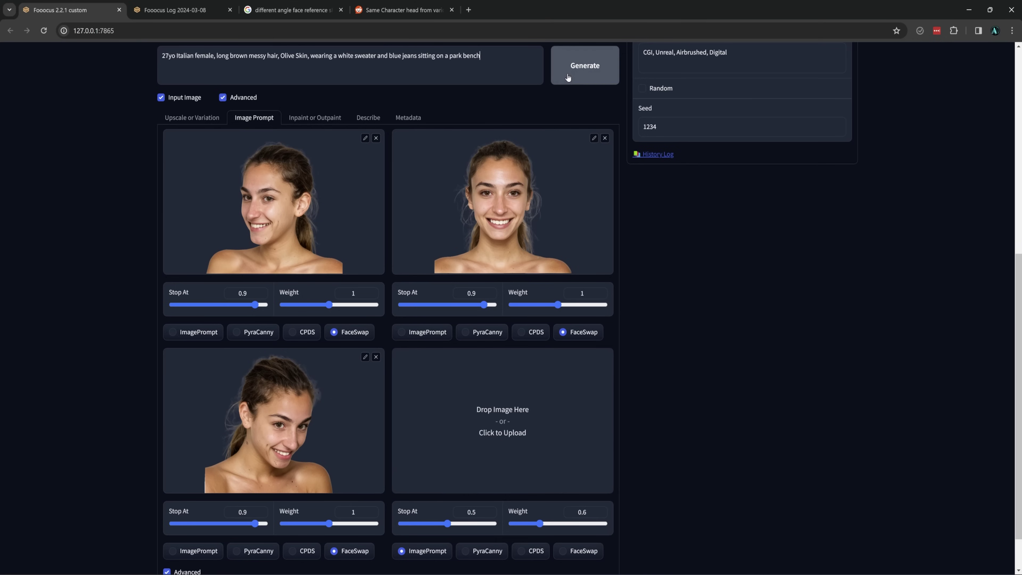
pyautogui.click(586, 66)
pyautogui.scroll(7, 574, 246)
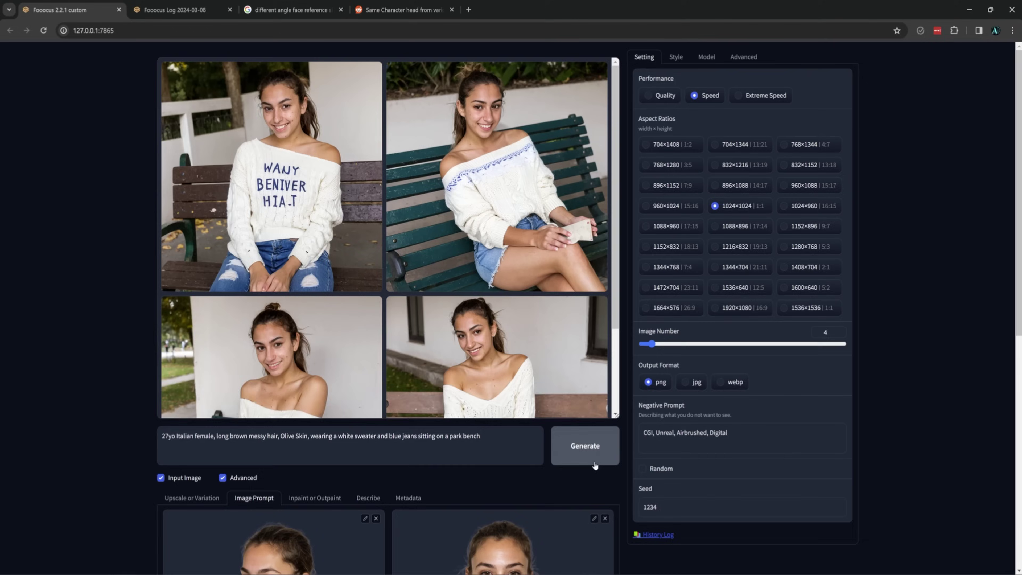
# - Set the Weight of all three FaceSwap image prompts to 0.9
pyautogui.scroll(-5, 539, 493)
pyautogui.scroll(-2, 509, 446)
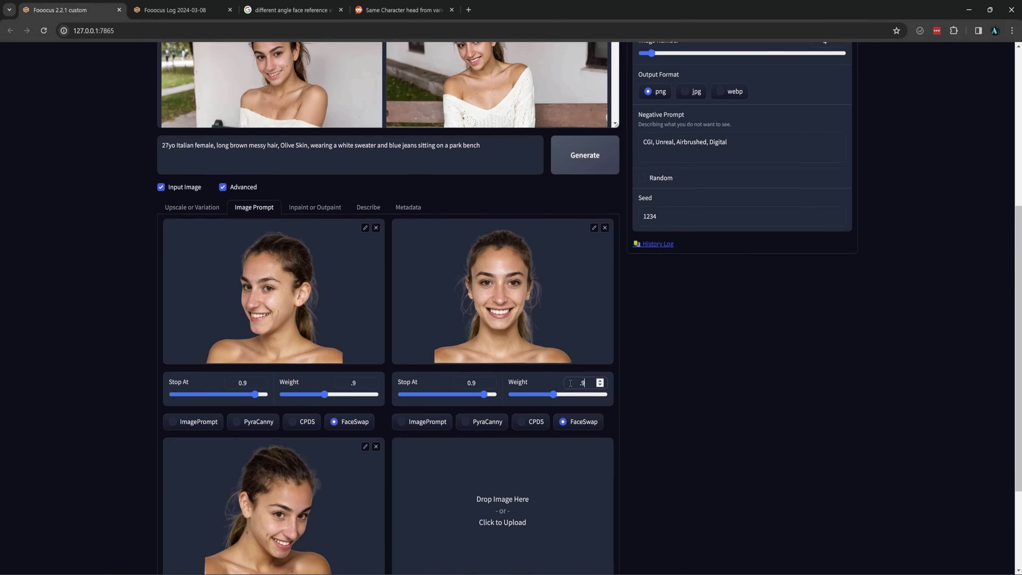
pyautogui.scroll(-1, 402, 487)
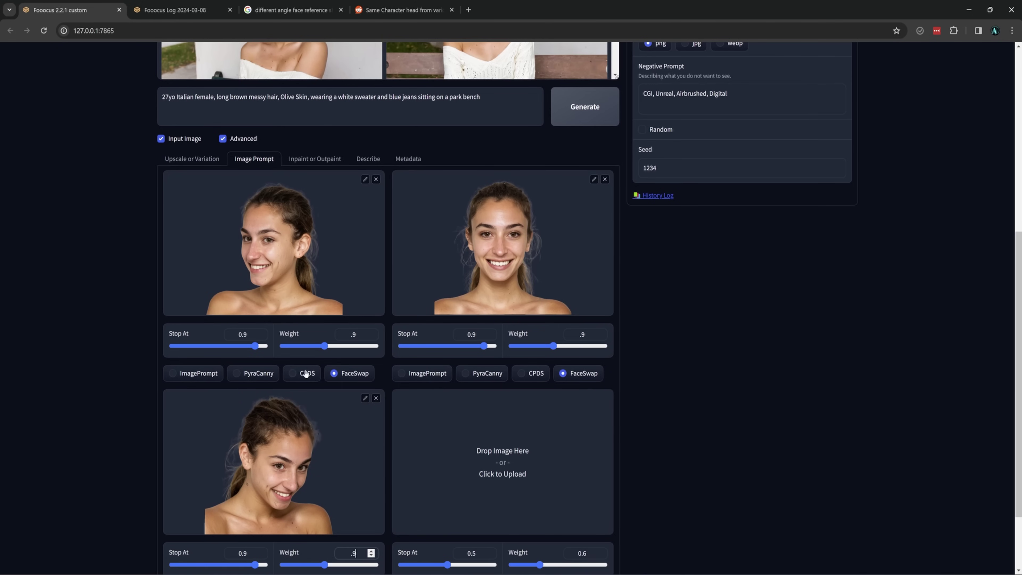
# - Add "(extremely sad:1.2), very upset, depressed, frowning" to the start of the prompt and generate four images
pyautogui.scroll(2, 305, 368)
pyautogui.click(162, 194)
pyautogui.write('extremely sad:1.2), very upset, depressed, frowning')
pyautogui.moveTo(162, 194); pyautogui.dragTo(200, 194)
pyautogui.hotkey('ctrl', 'Up')
pyautogui.hotkey('ctrl', 'Up')
pyautogui.click(572, 207)
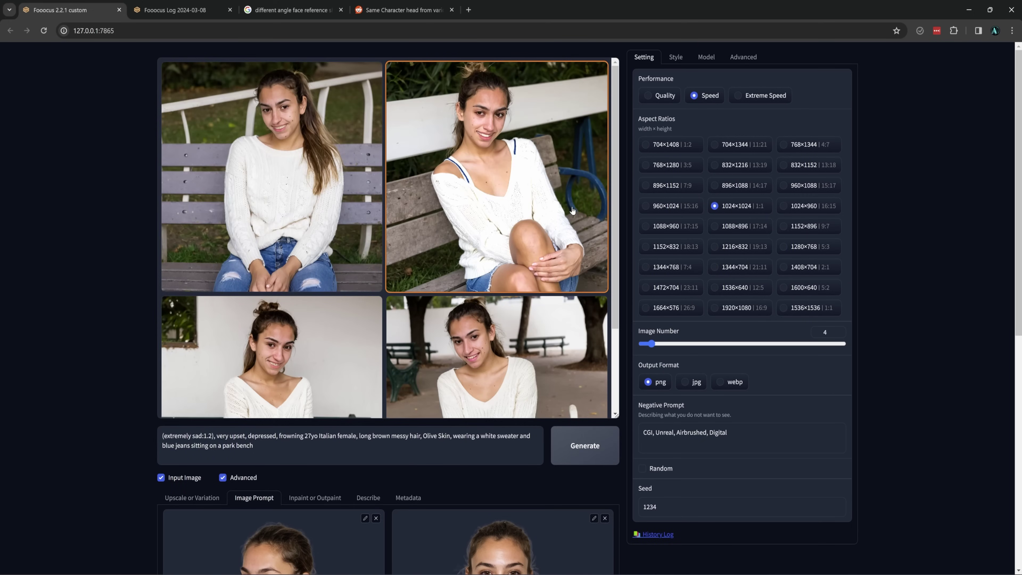
# - Replace the three smiling FaceSwap portraits with two crying angled portraits and a neutral front-facing one, and generate the park bench scene
pyautogui.scroll(-10, 572, 209)
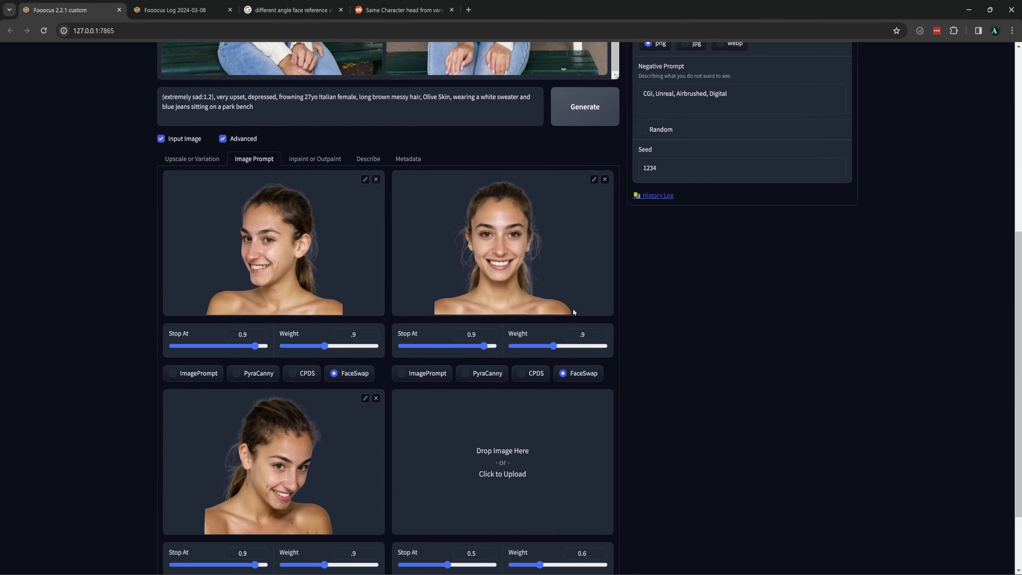
pyautogui.scroll(-3, 441, 356)
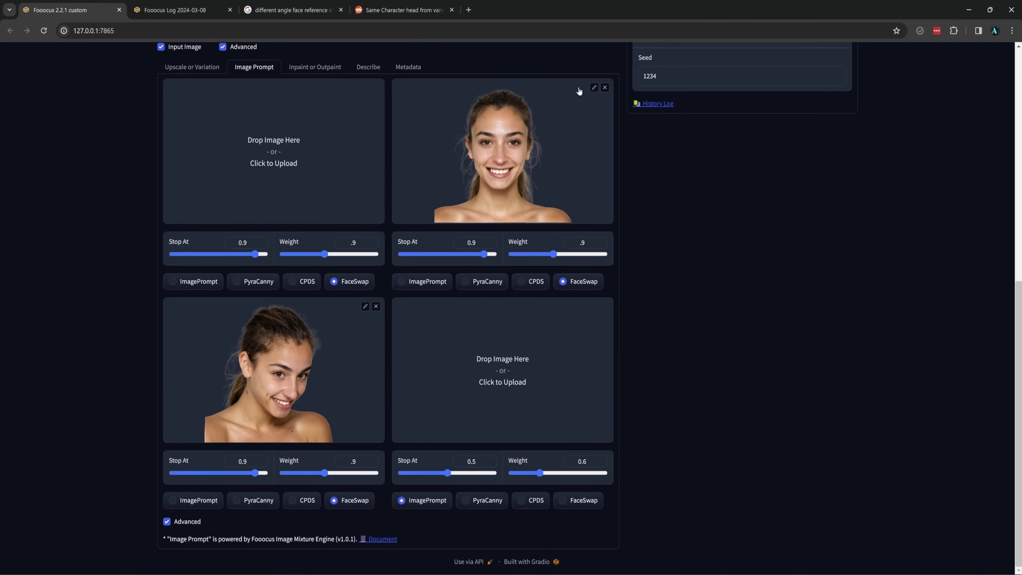
pyautogui.click(604, 87)
pyautogui.click(376, 307)
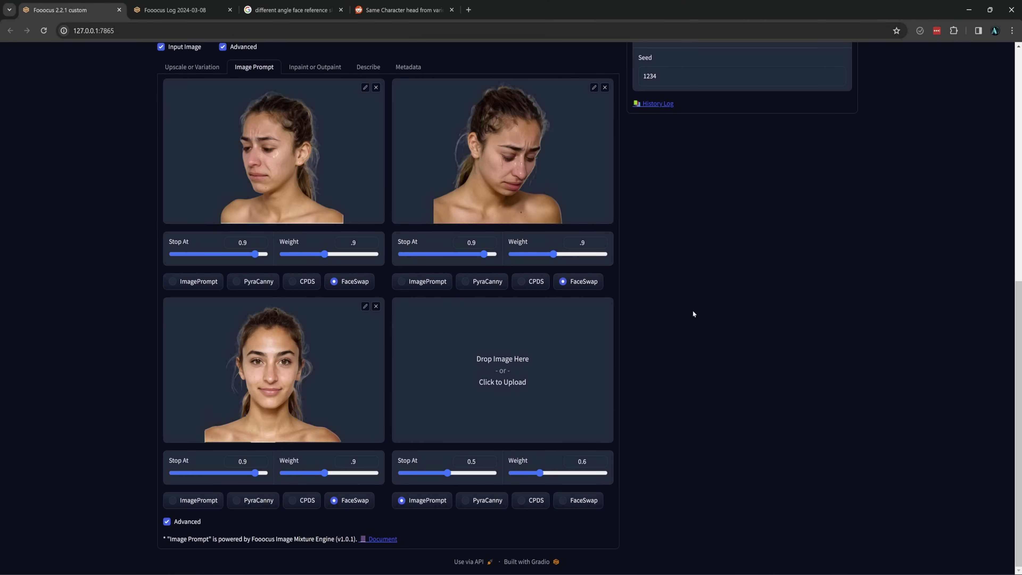
pyautogui.scroll(7, 596, 310)
pyautogui.click(587, 314)
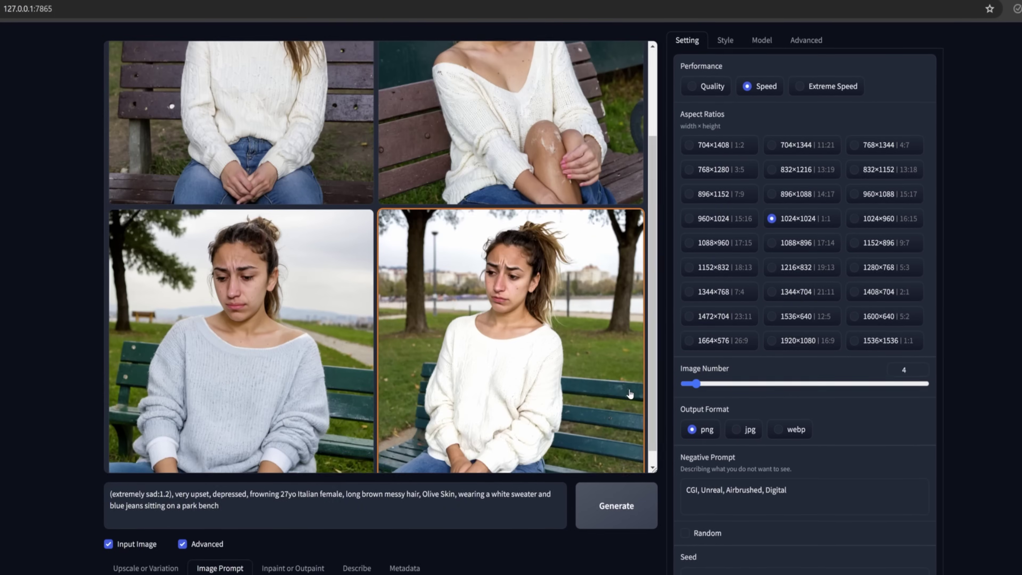
# - Add the city-street photo as the fourth image prompt and generate "standing with hands in pocket, purse, on a windy day in the city"
pyautogui.scroll(-10, 588, 419)
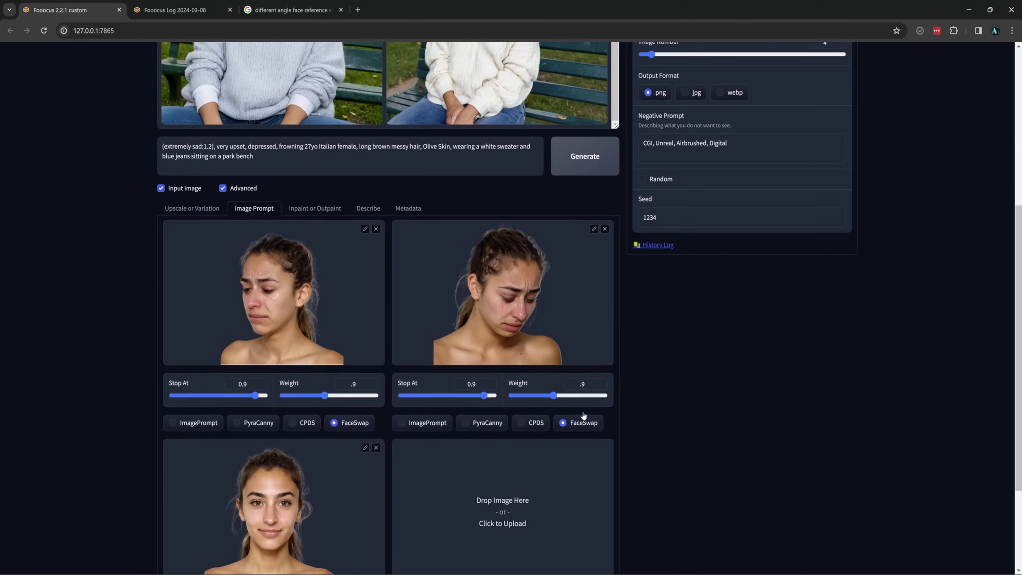
pyautogui.scroll(-3, 460, 249)
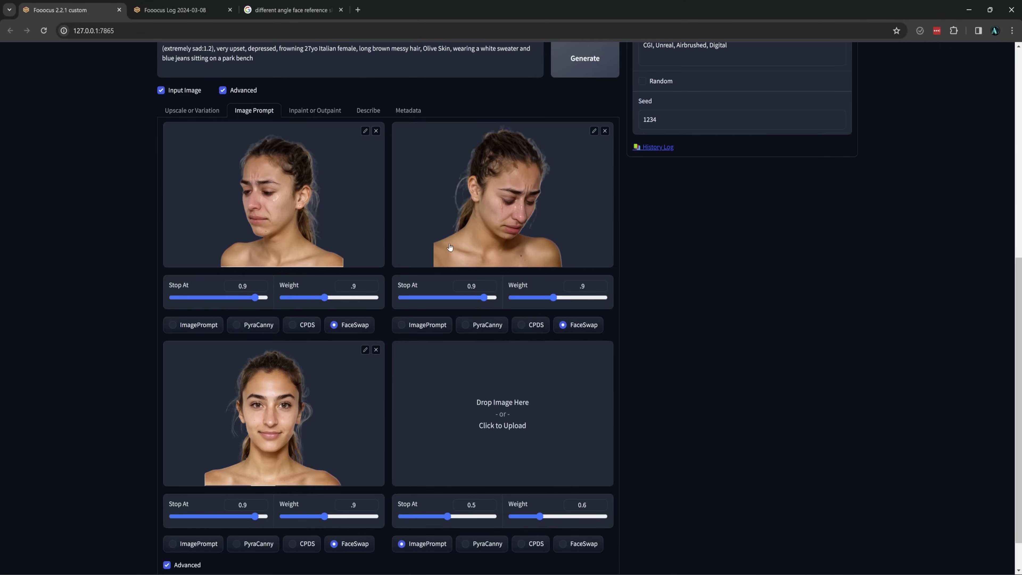
pyautogui.click(503, 414)
pyautogui.click(701, 477)
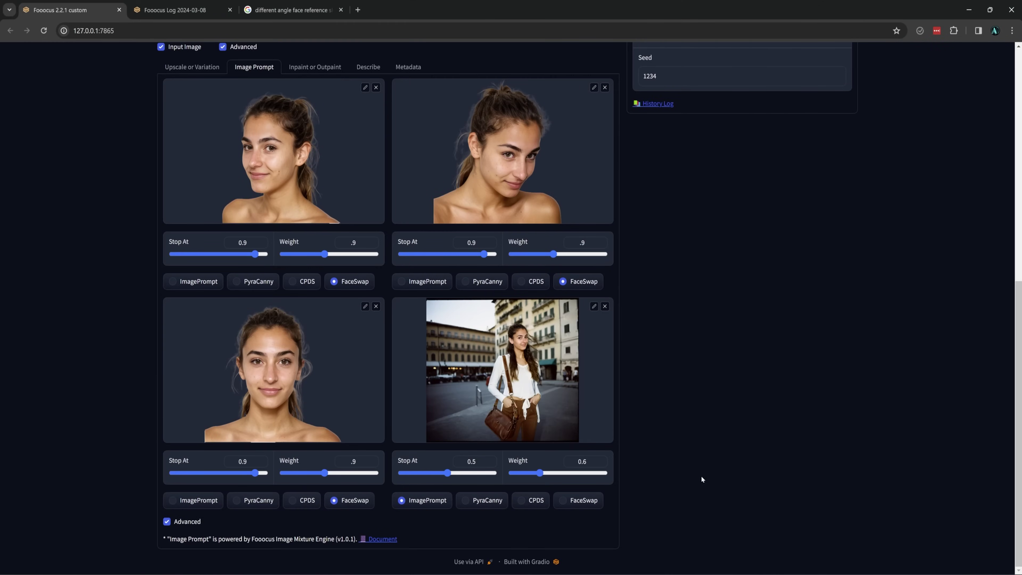
pyautogui.scroll(1, 643, 436)
pyautogui.hotkey('ctrl', 'Return')
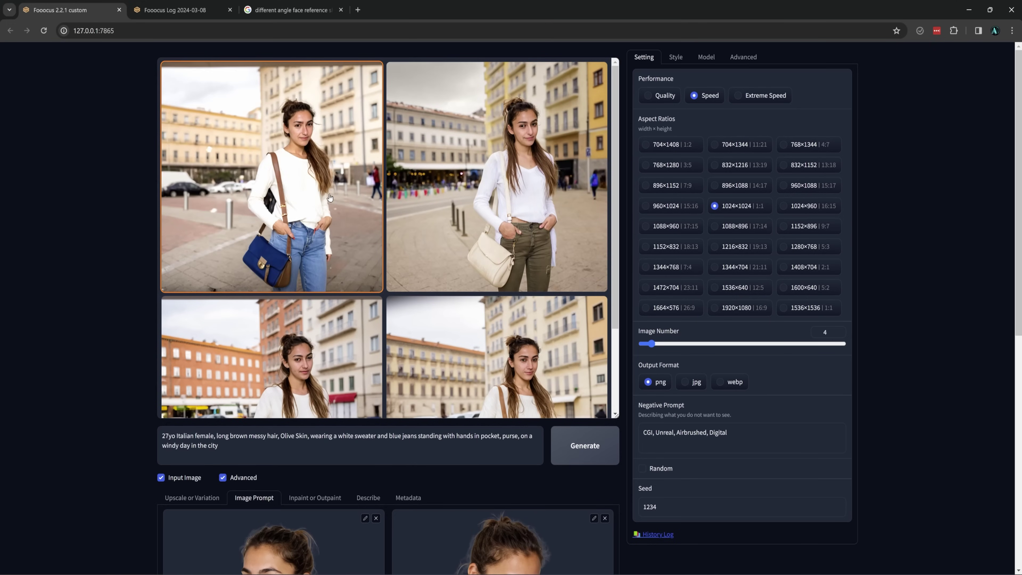
pyautogui.click(329, 197)
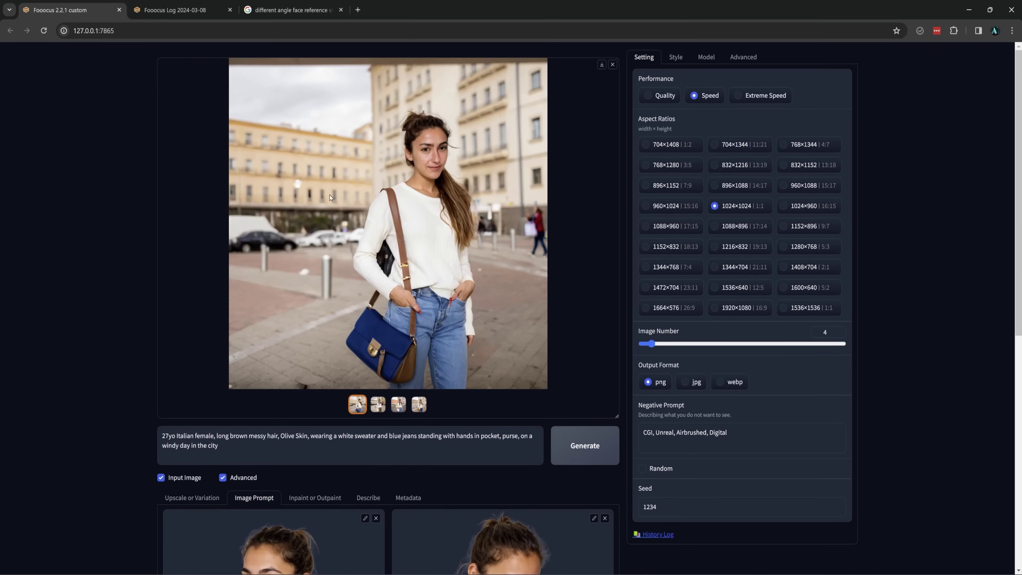
pyautogui.click(381, 409)
pyautogui.click(398, 404)
# - Replace the fourth PyraCanny image prompt with the closer crop of the woman in the city and generate the images
pyautogui.scroll(-10, 619, 312)
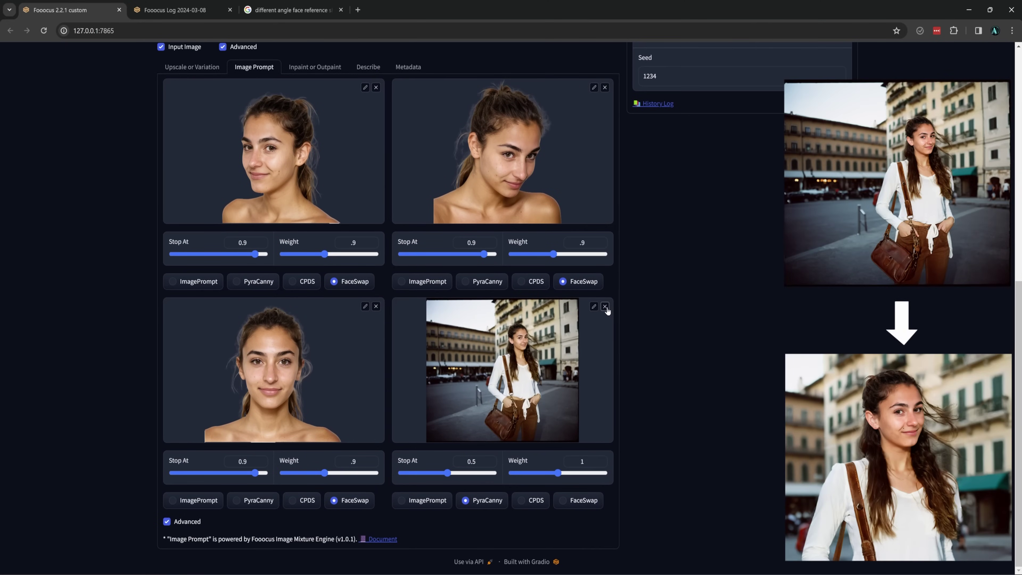
pyautogui.click(605, 307)
pyautogui.click(550, 344)
pyautogui.click(319, 88)
pyautogui.click(701, 474)
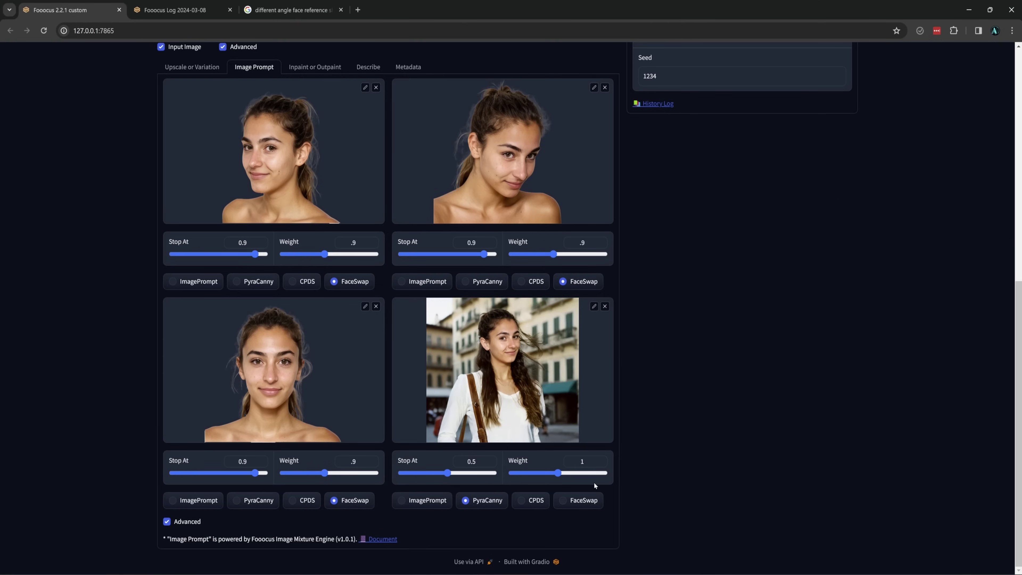
pyautogui.scroll(10, 593, 482)
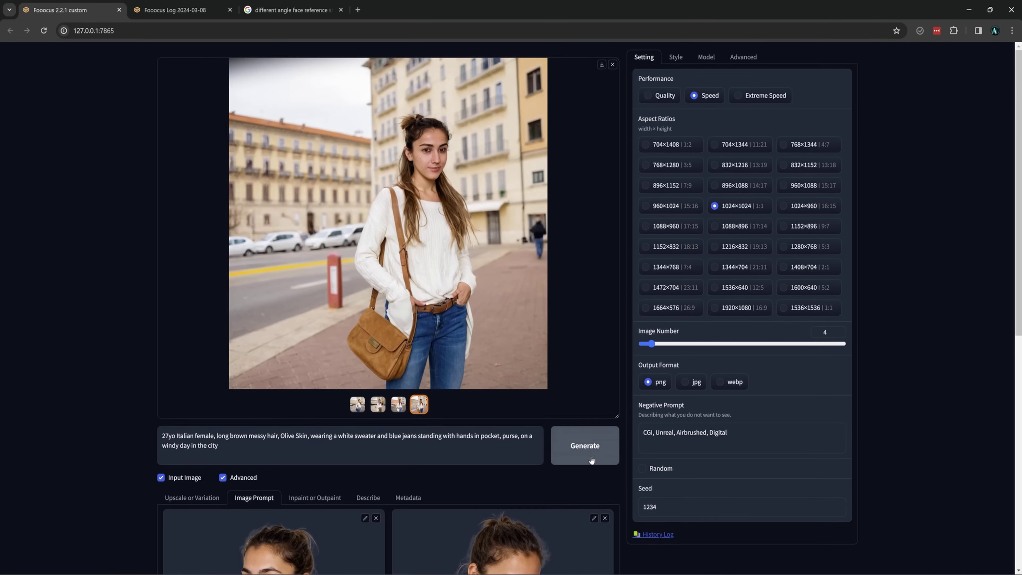
pyautogui.click(591, 459)
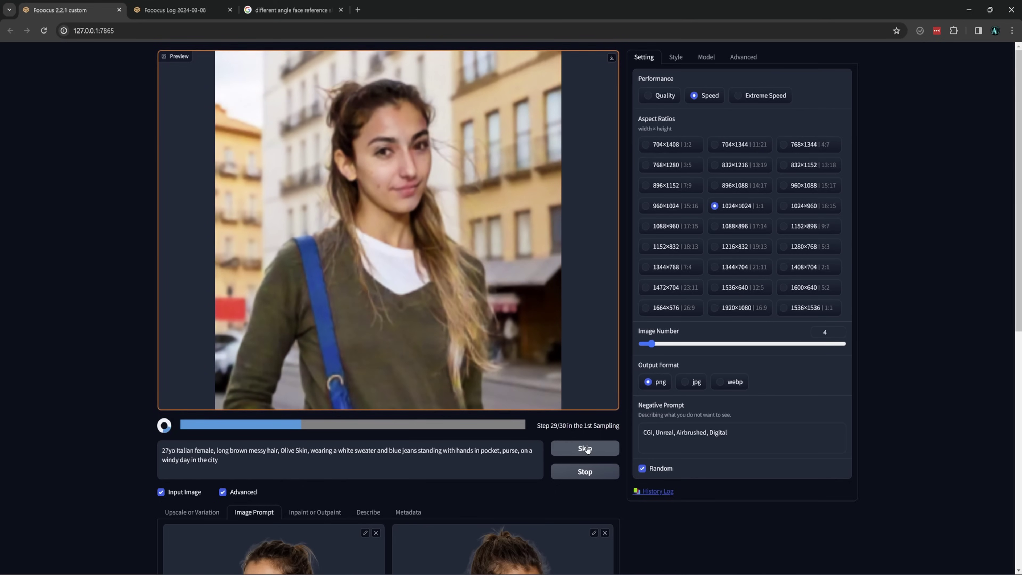
# - Load the third generated image, with the white sweater and tan strap, as the inpaint or outpaint source
pyautogui.click(399, 408)
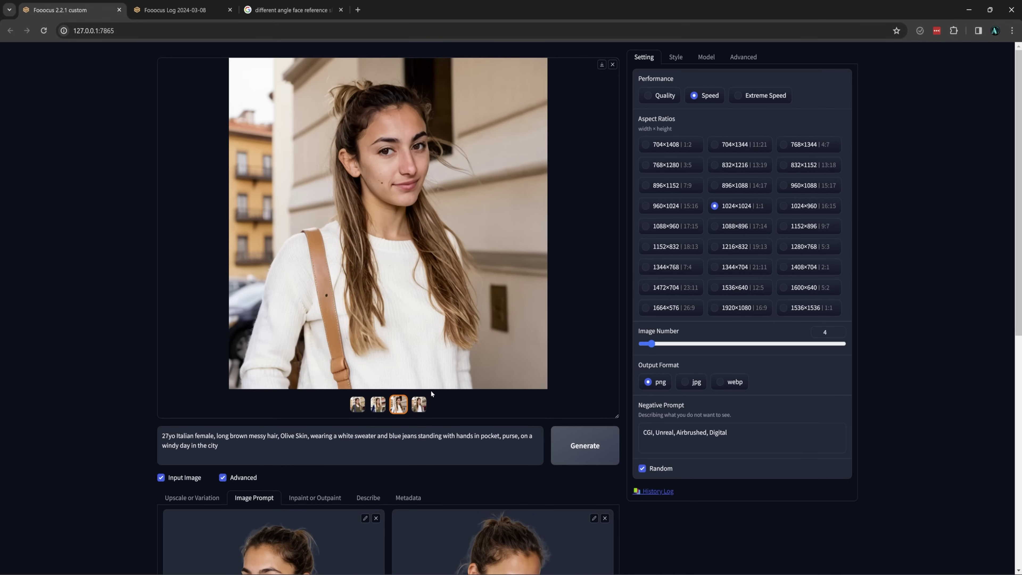
pyautogui.click(331, 498)
pyautogui.scroll(-7, 332, 443)
pyautogui.scroll(1, 402, 282)
pyautogui.moveTo(414, 97); pyautogui.dragTo(414, 329)
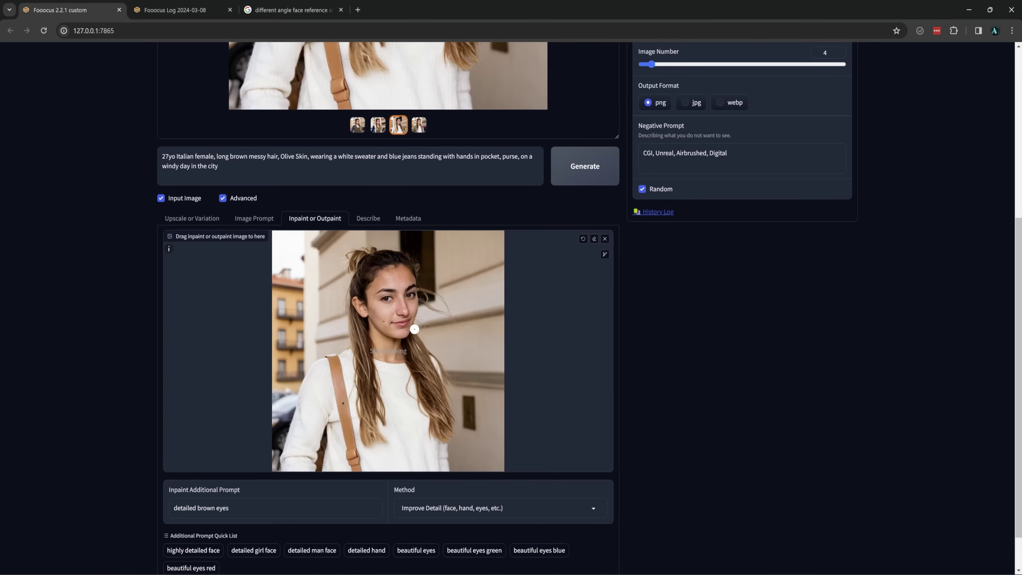
# - Outpaint the source image to the Left and Bottom using the Inpaint or Outpaint (default) method and view the results
pyautogui.click(491, 500)
pyautogui.click(498, 457)
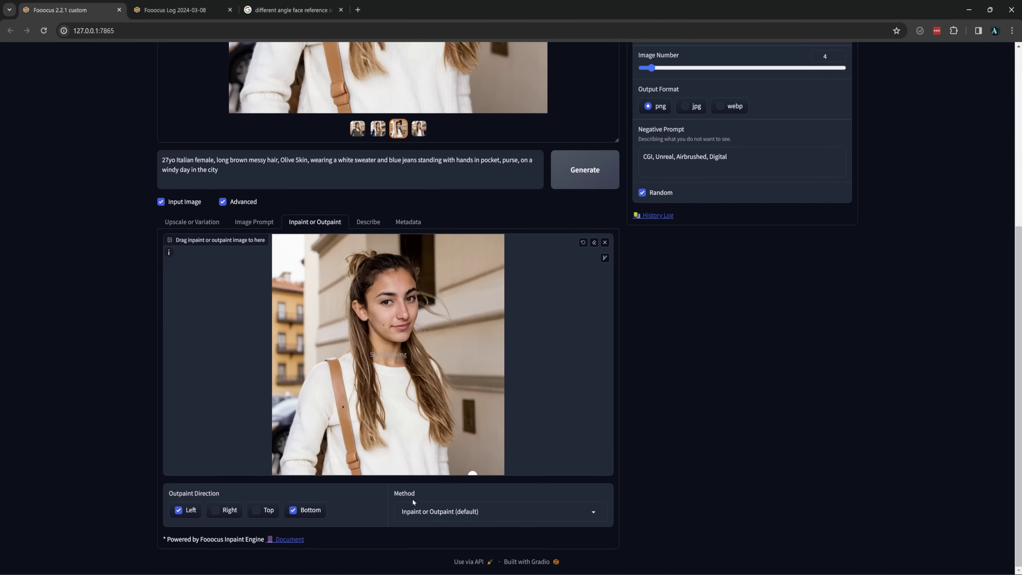
pyautogui.click(587, 182)
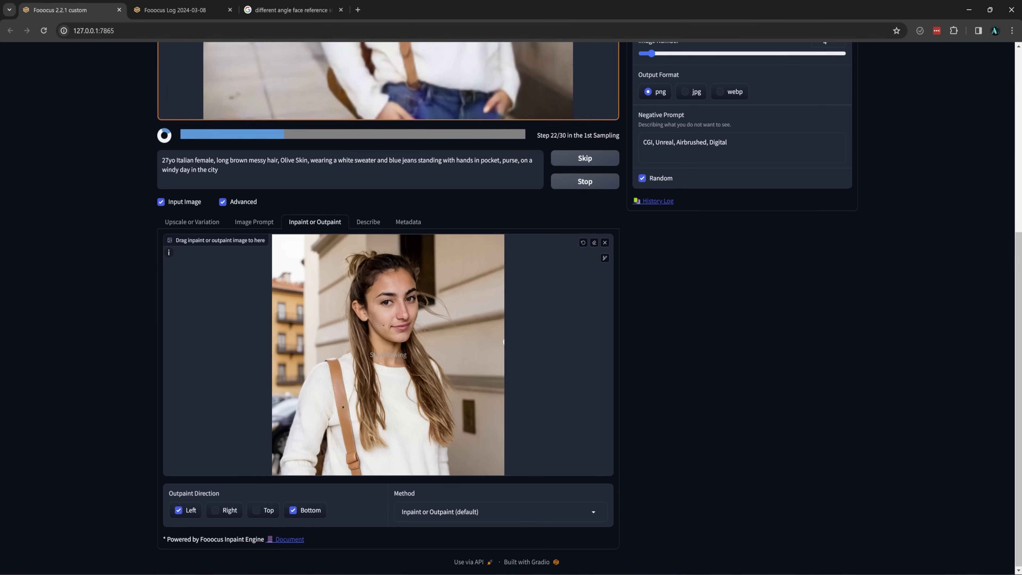
pyautogui.scroll(6, 940, 123)
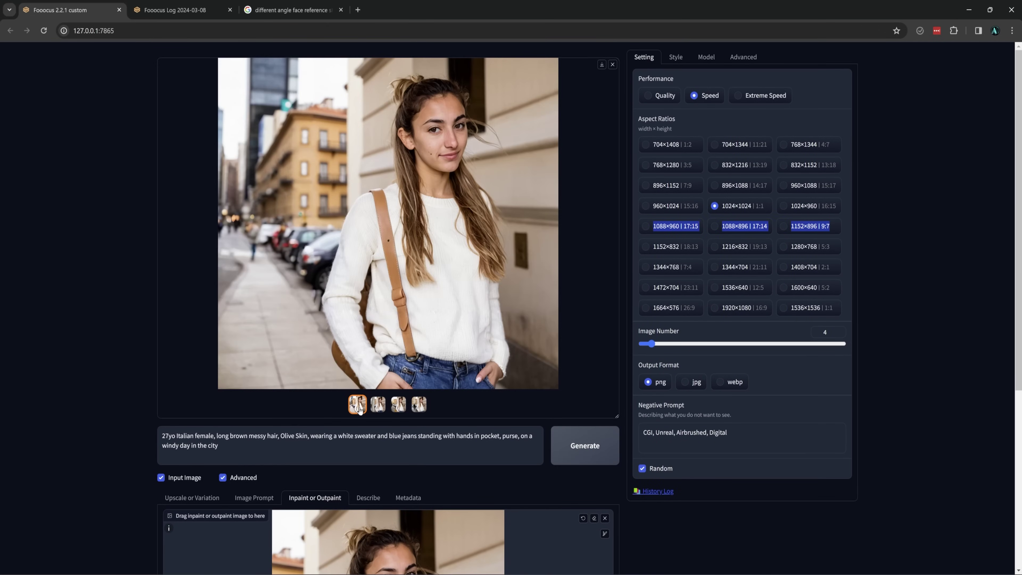
pyautogui.click(398, 404)
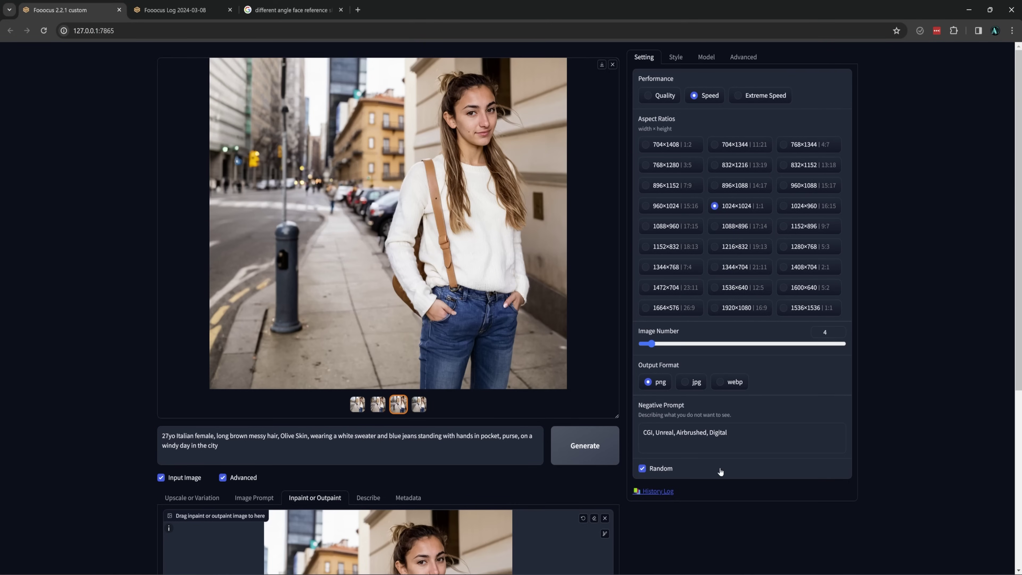
# - Replace the fourth image prompt with the beach photo of the woman in a white shirt holding a large hat
pyautogui.click(254, 498)
pyautogui.scroll(-9, 306, 483)
pyautogui.click(605, 354)
pyautogui.click(503, 423)
pyautogui.click(372, 88)
pyautogui.click(700, 474)
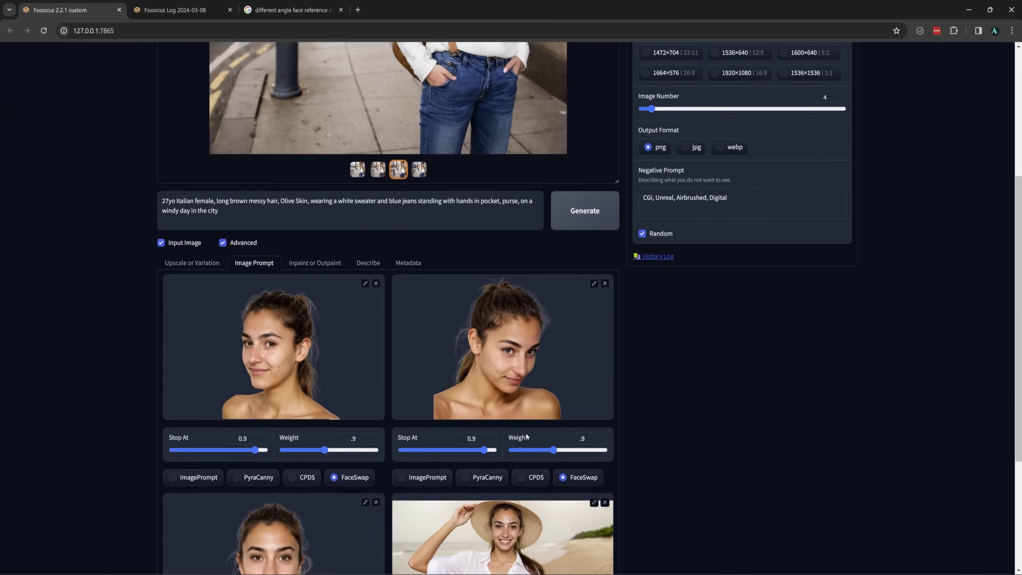
# - Change the scene text to "wearing a white sweater and a large hat at the beach, nighttime, dark, low light, midnight" and generate
pyautogui.scroll(5, 487, 429)
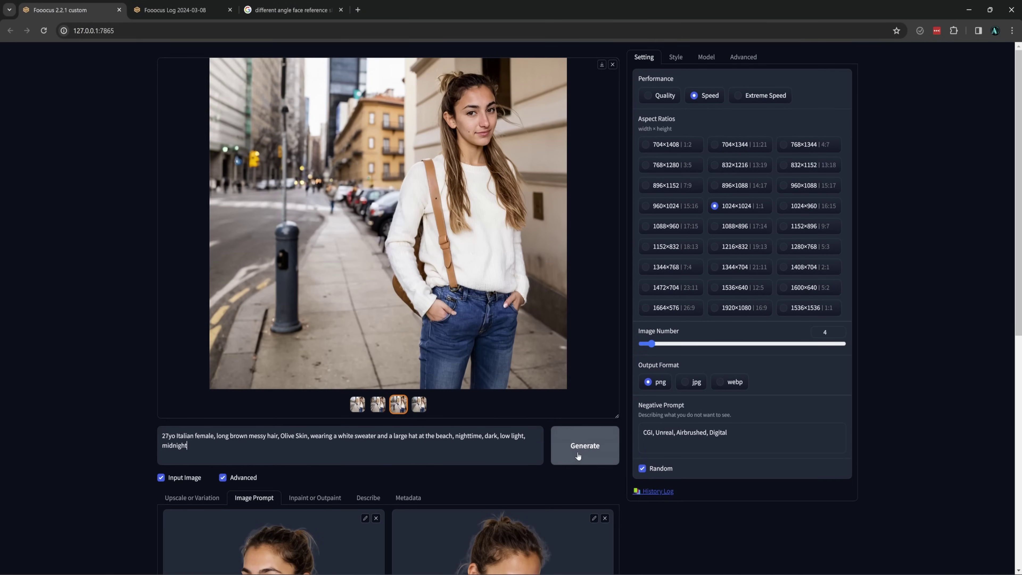
pyautogui.click(578, 445)
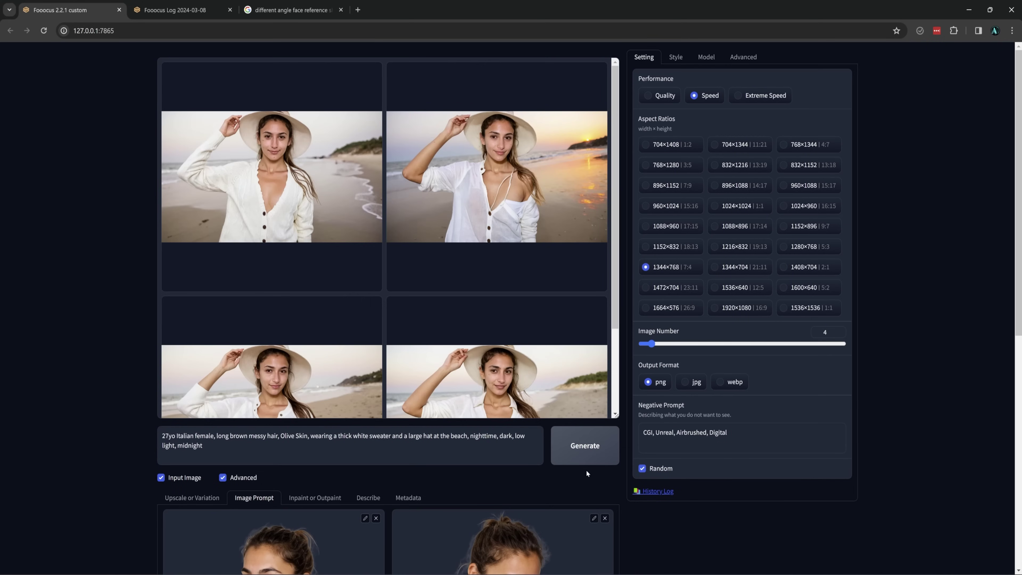
pyautogui.click(440, 402)
# - Replace the three brightly lit FaceSwap portraits with the dark, low-light portraits and generate the nighttime beach scene
pyautogui.scroll(-3, 439, 403)
pyautogui.scroll(-5, 440, 402)
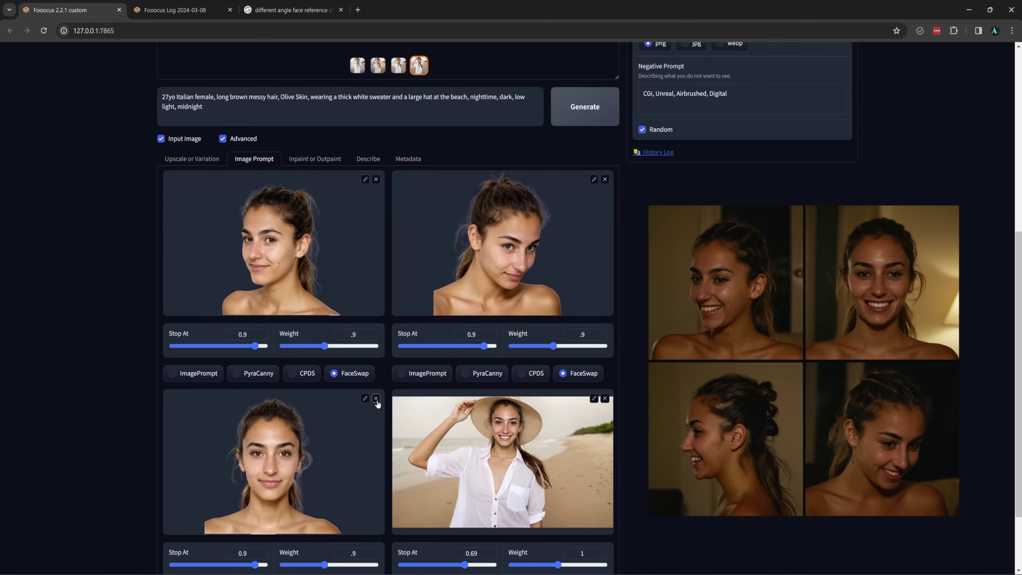
pyautogui.click(376, 400)
pyautogui.click(376, 180)
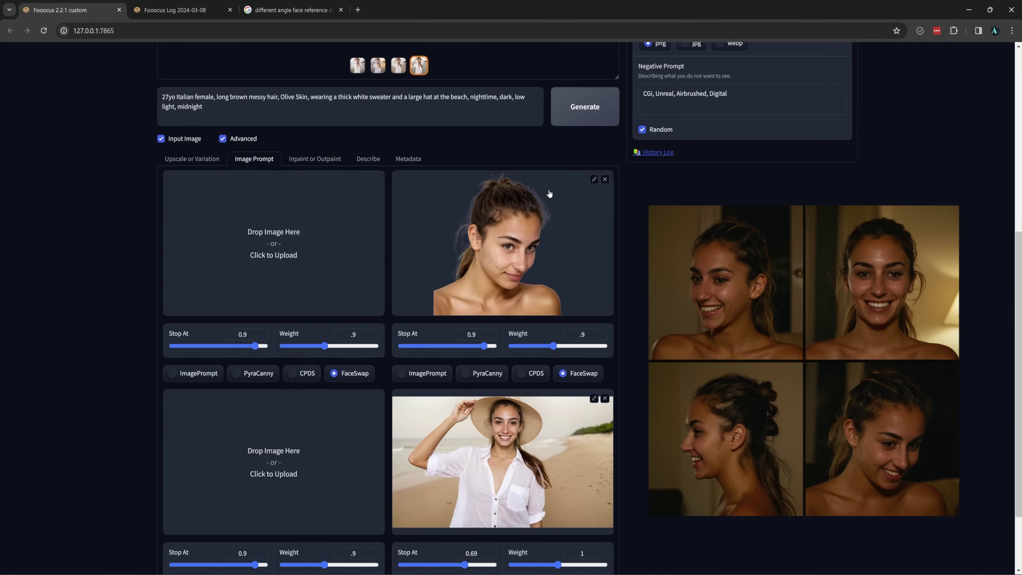
pyautogui.click(604, 180)
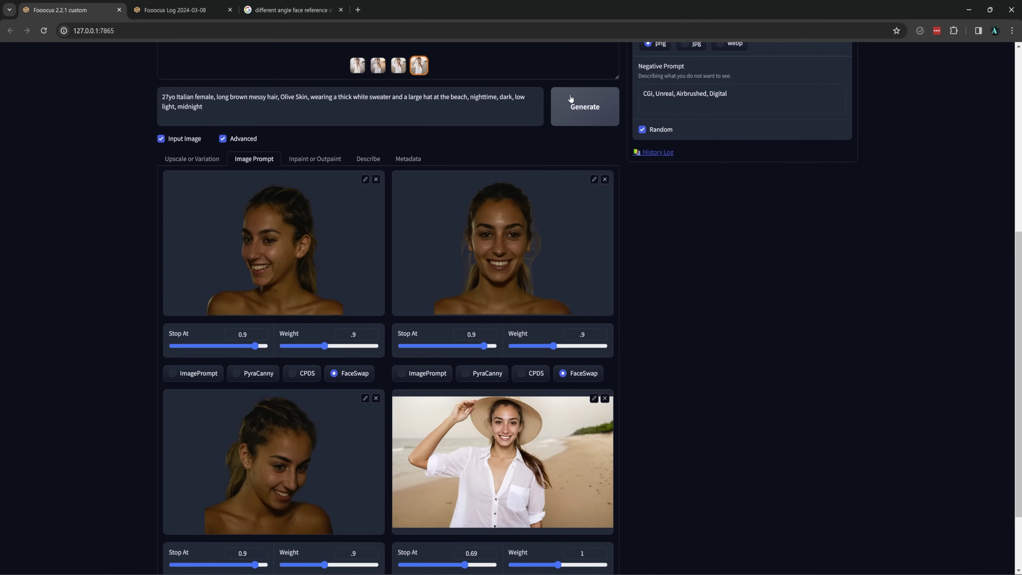
pyautogui.click(588, 108)
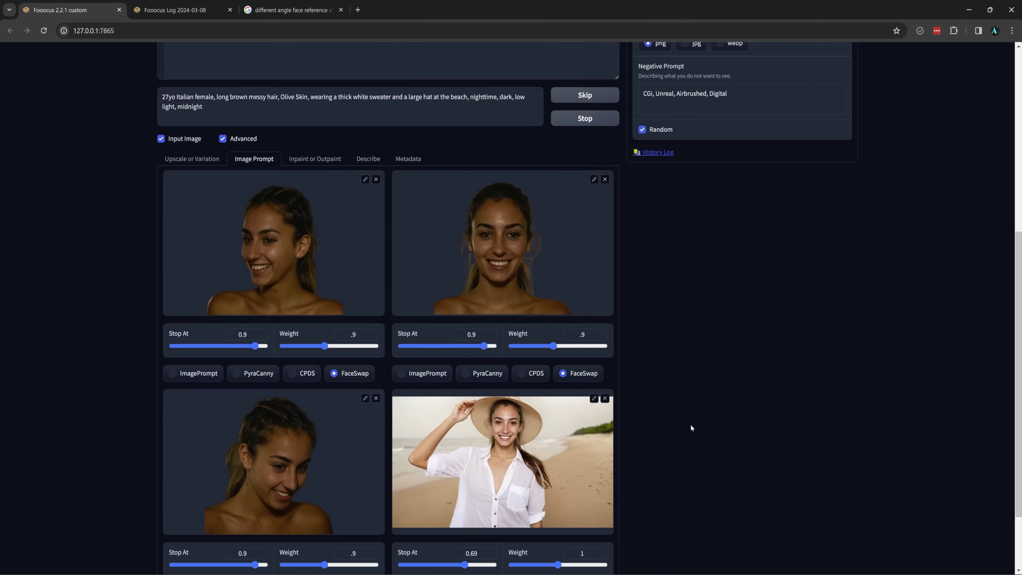
pyautogui.scroll(5, 689, 423)
pyautogui.scroll(3, 690, 424)
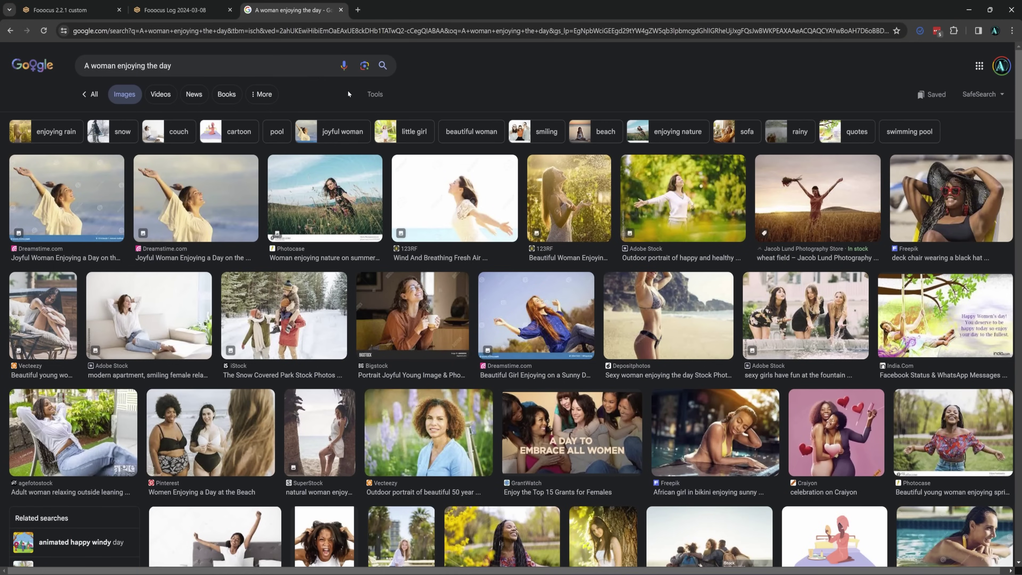
# - In Google Images, filter the "A woman enjoying the day" results by size Large
pyautogui.click(376, 94)
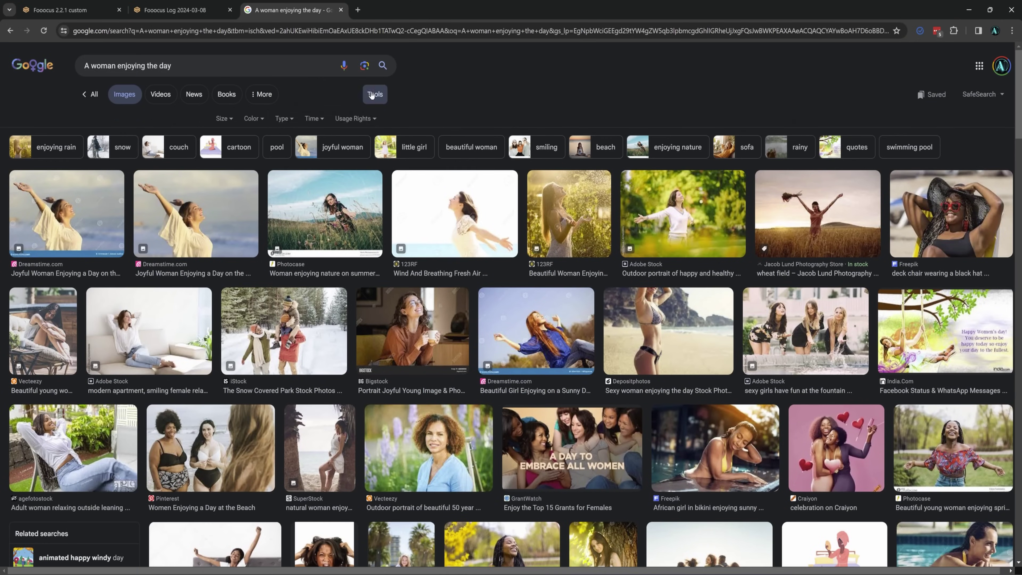
pyautogui.click(223, 119)
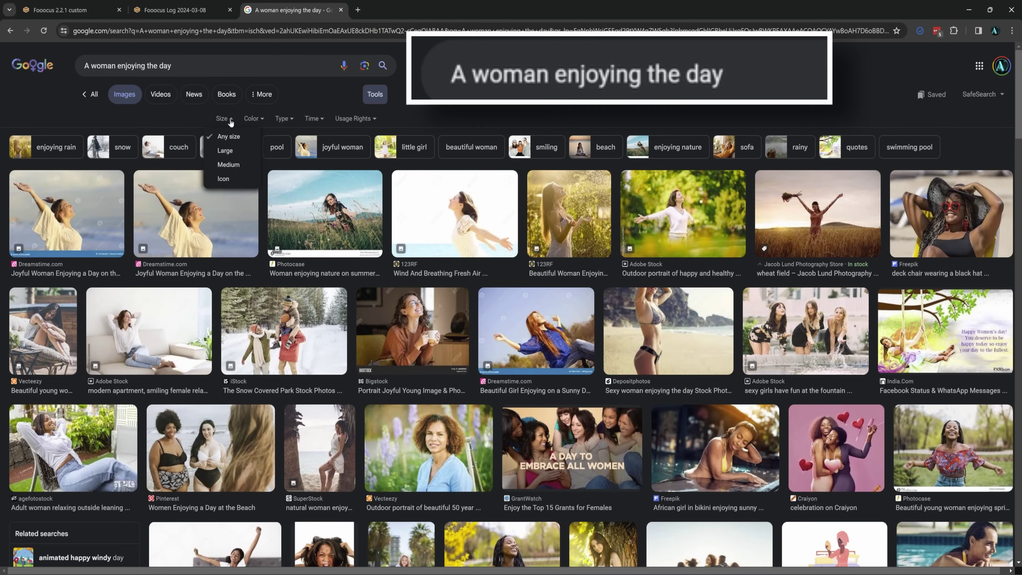
pyautogui.click(226, 151)
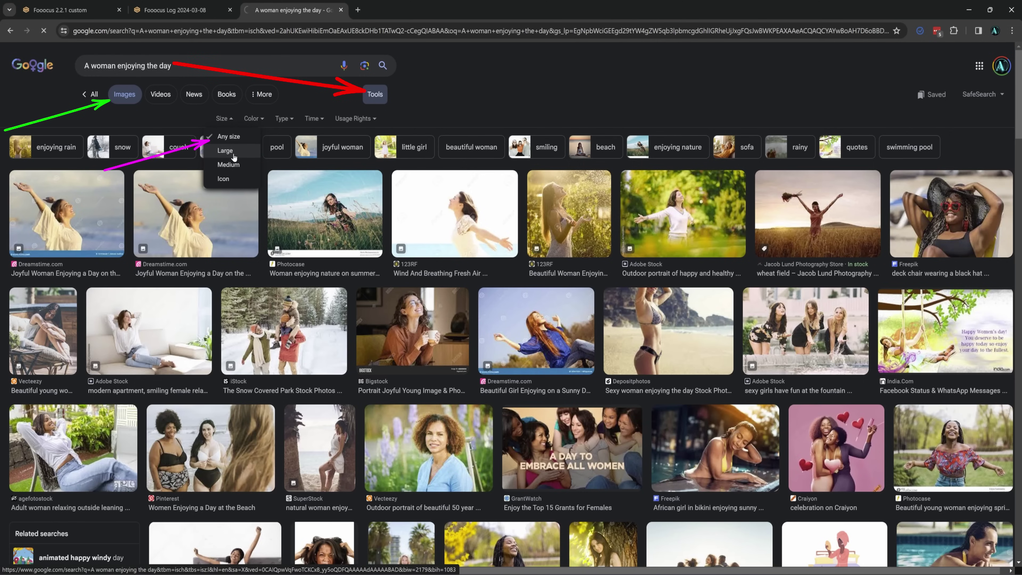
# - Browse the large image results and detach their browser tab into a separate window over Fooocus
pyautogui.scroll(-5, 320, 190)
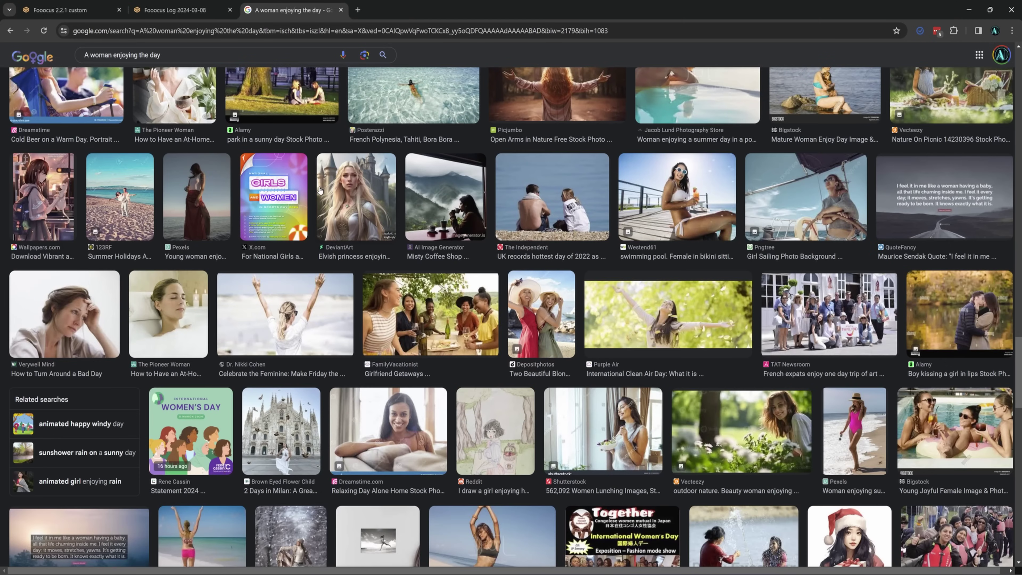
pyautogui.scroll(10, 320, 190)
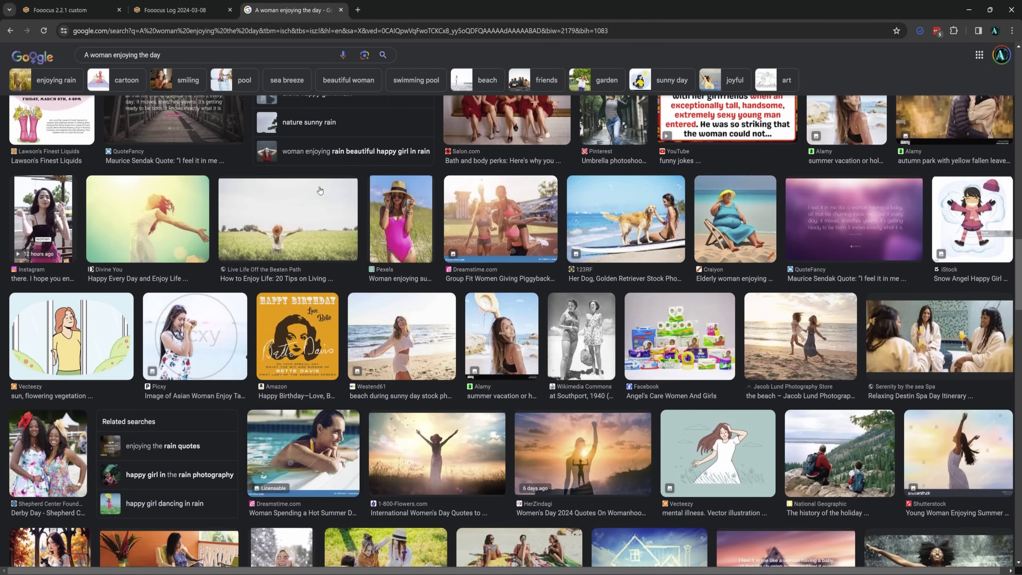
pyautogui.scroll(10, 320, 190)
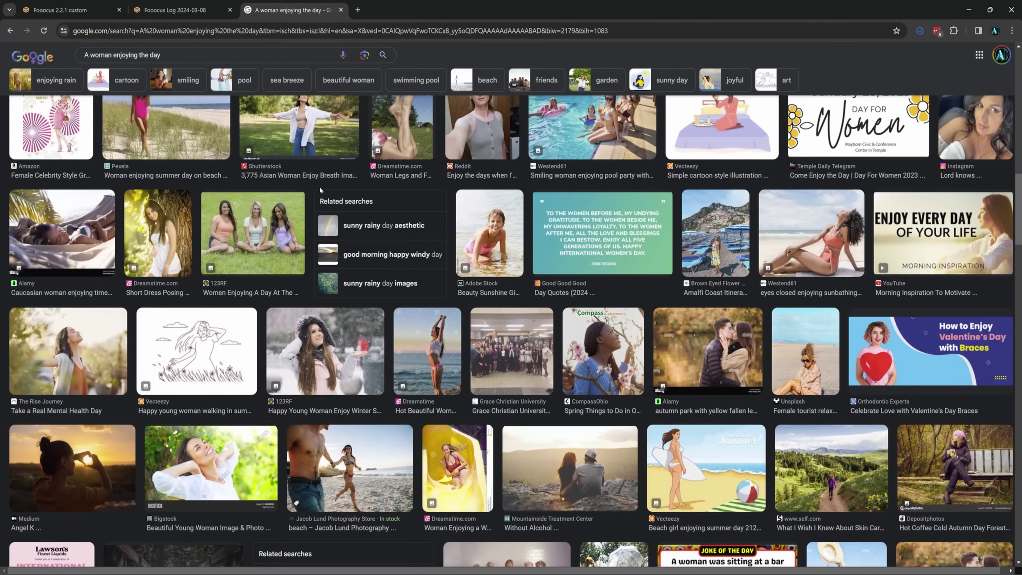
pyautogui.scroll(3, 320, 189)
pyautogui.moveTo(290, 9); pyautogui.dragTo(770, 50)
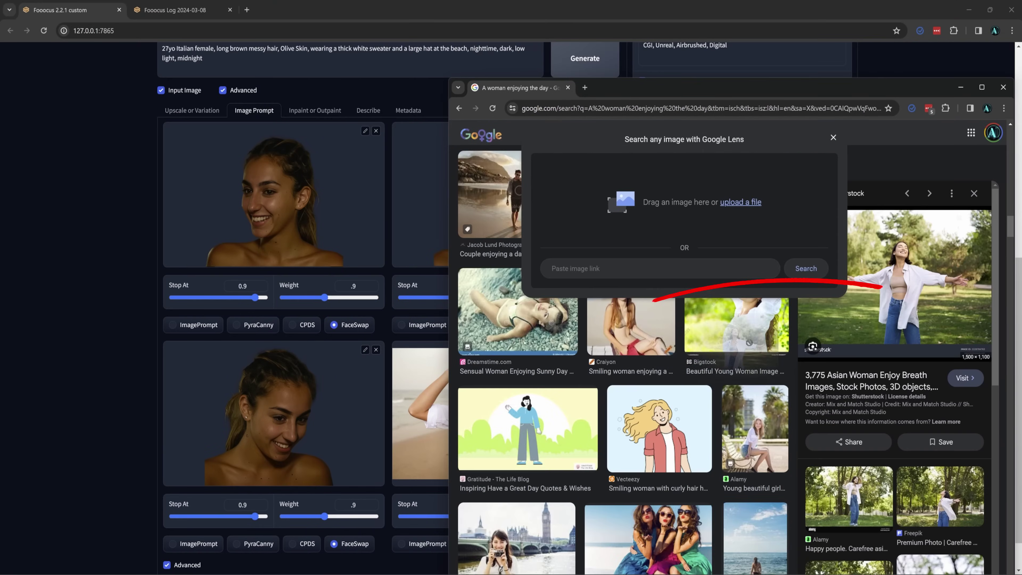
# - Add the woman with outstretched arms as the fourth reference image and generate with "tan t-shirt, and blue jeans, arms out smiling" in the prompt
pyautogui.moveTo(868, 290); pyautogui.dragTo(425, 413)
pyautogui.scroll(3, 327, 215)
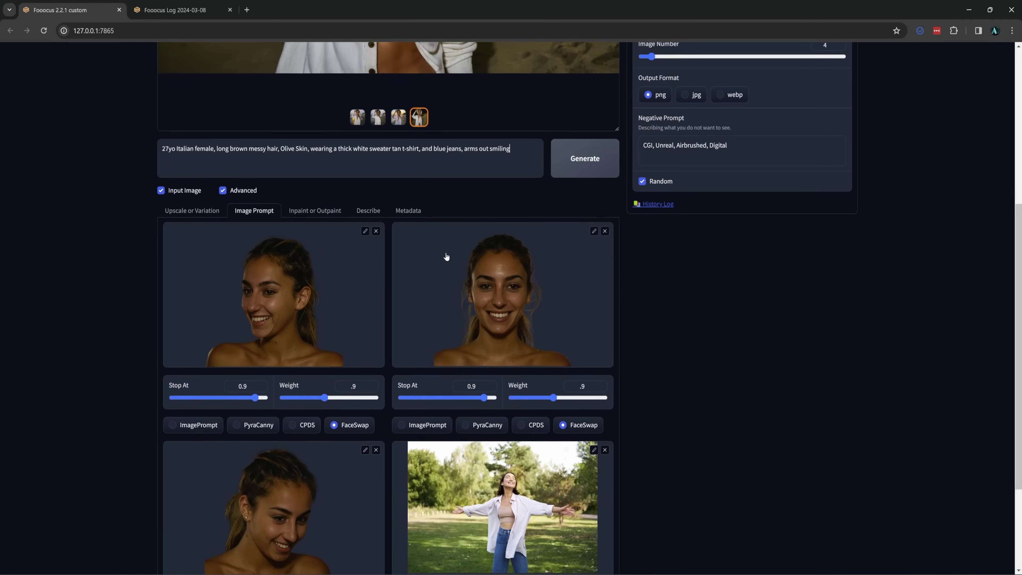
pyautogui.scroll(-1, 454, 256)
pyautogui.scroll(4, 504, 251)
pyautogui.click(573, 266)
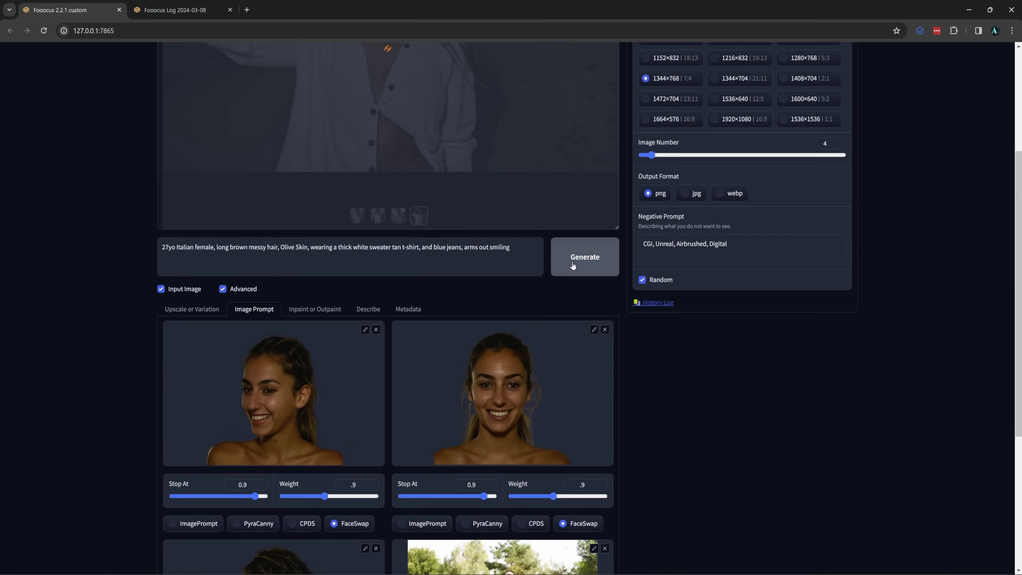
pyautogui.scroll(5, 573, 266)
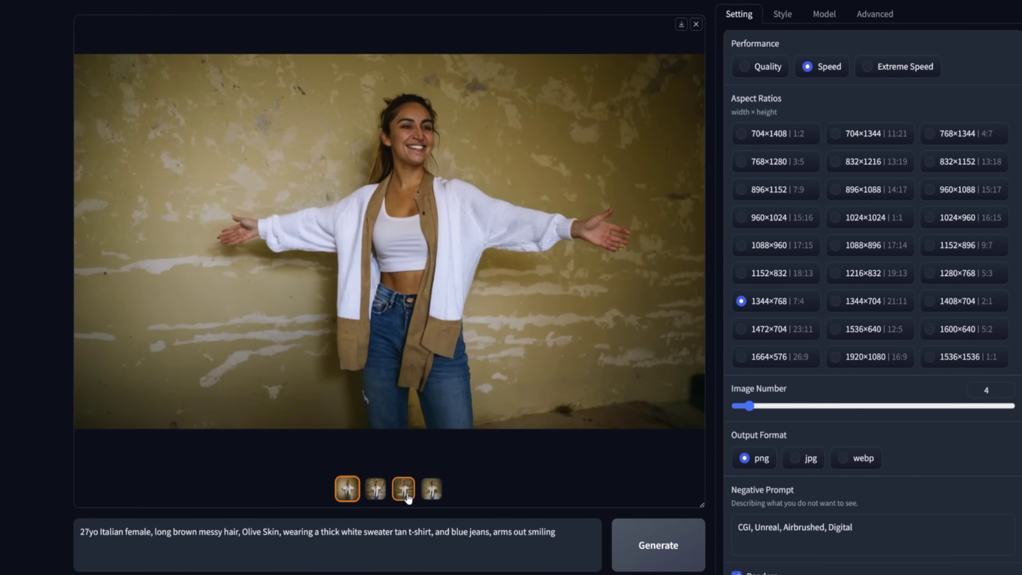
# - Look through the generated images and load the fourth one as the inpaint image
pyautogui.click(406, 495)
pyautogui.click(433, 490)
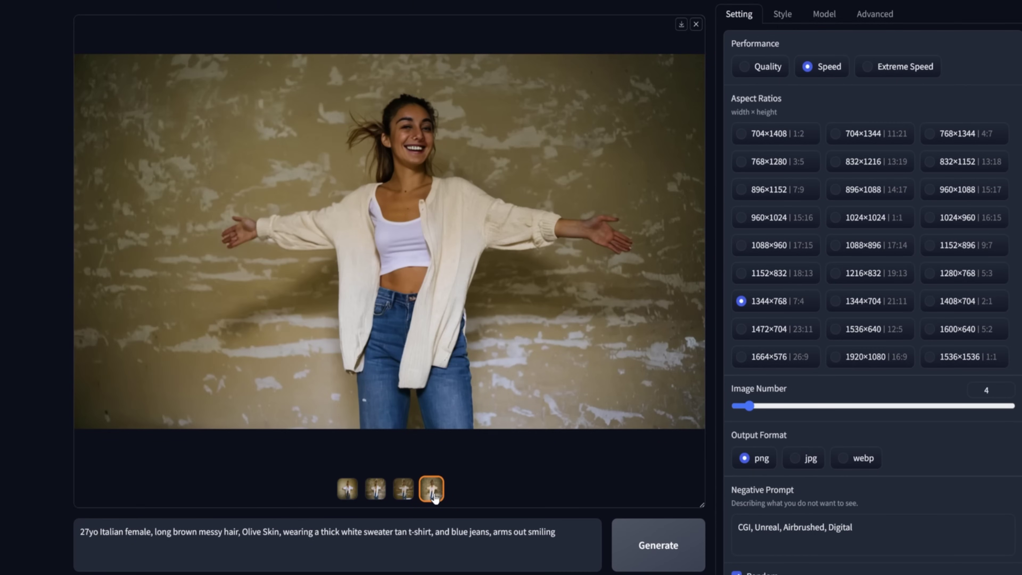
pyautogui.scroll(-3, 490, 390)
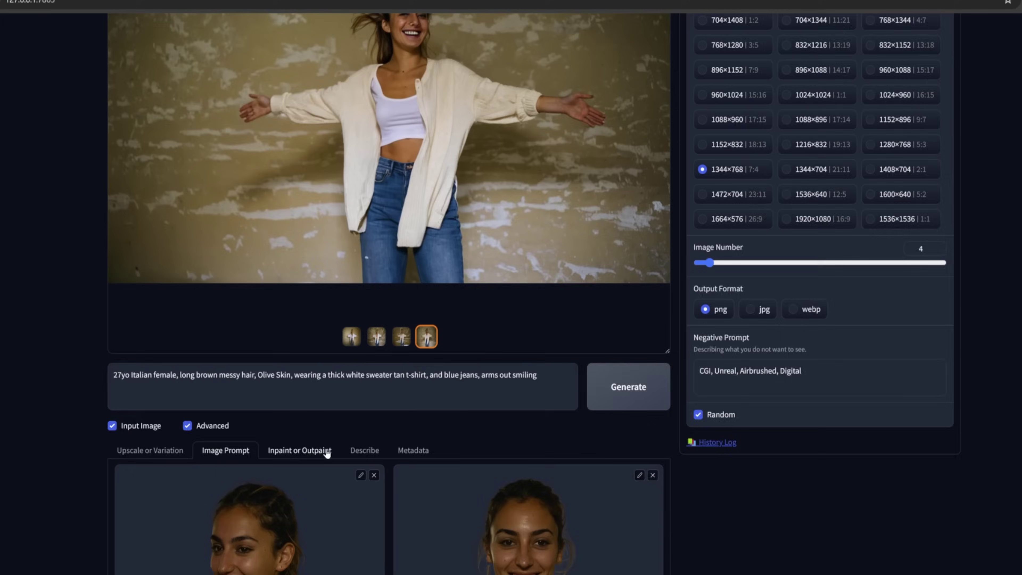
pyautogui.click(289, 484)
pyautogui.scroll(-1, 467, 180)
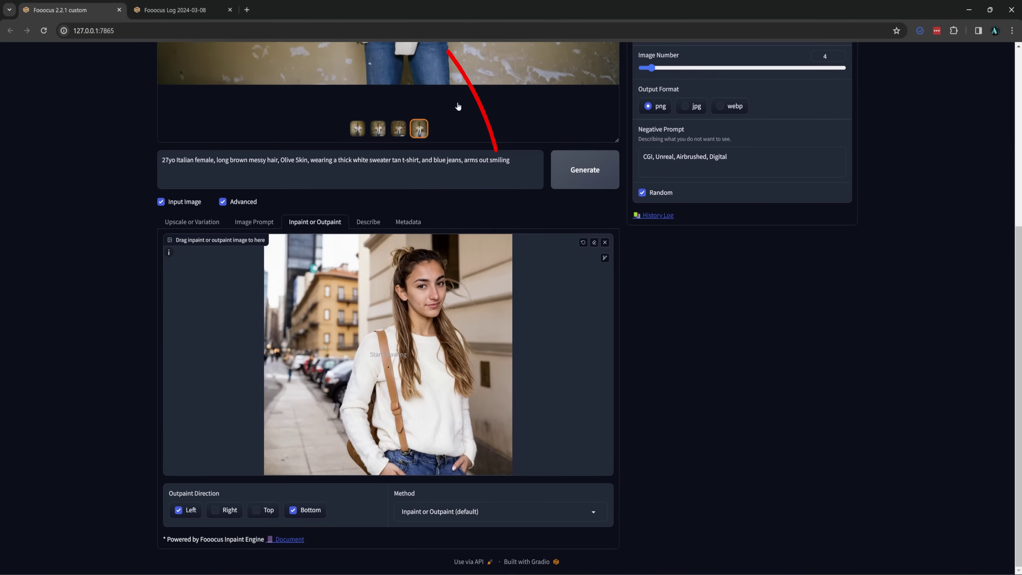
pyautogui.moveTo(466, 178); pyautogui.dragTo(464, 394)
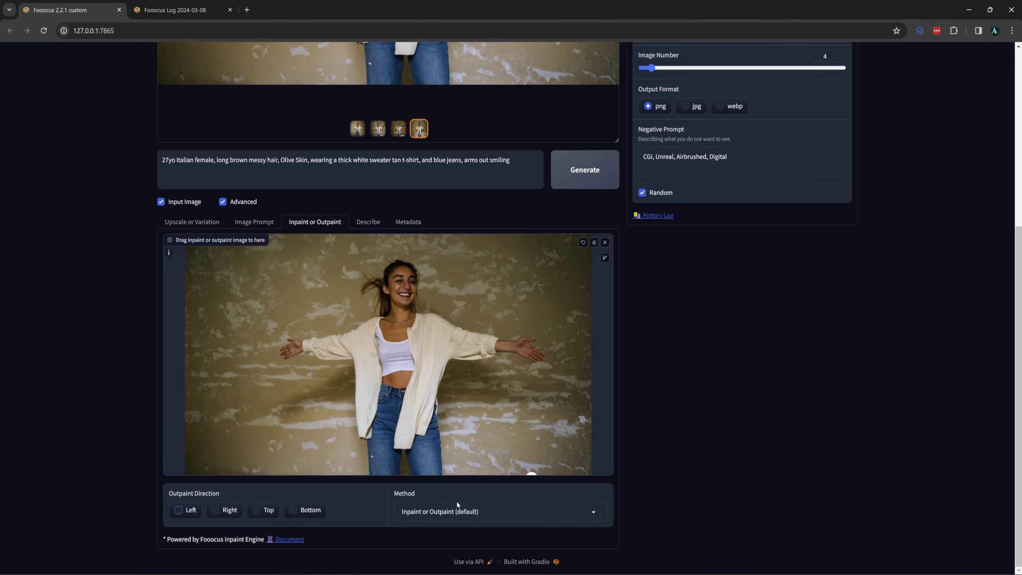
# - Enable Mixing Image Prompt and Inpaint in the advanced developer control settings
pyautogui.scroll(7, 456, 501)
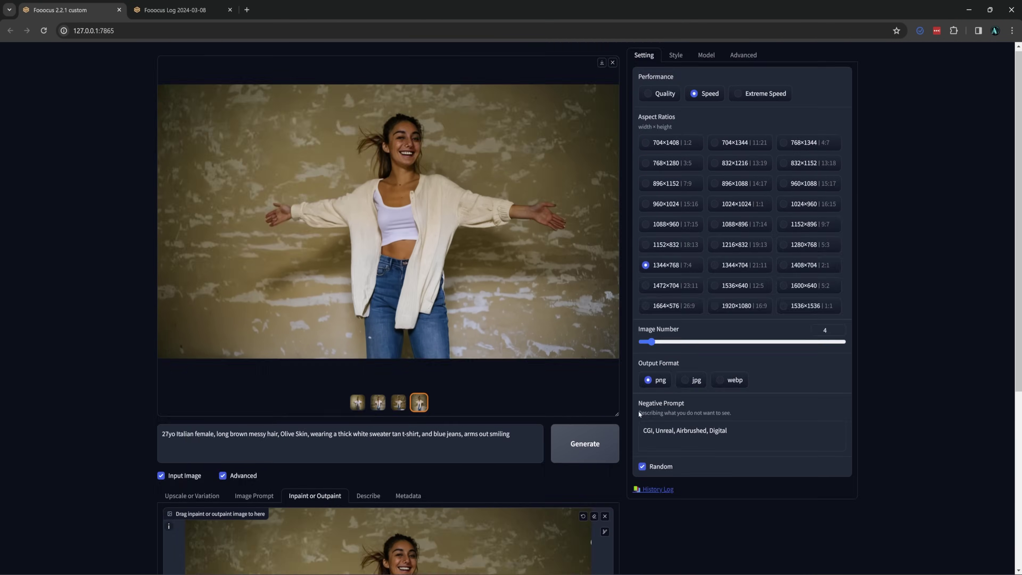
pyautogui.click(743, 56)
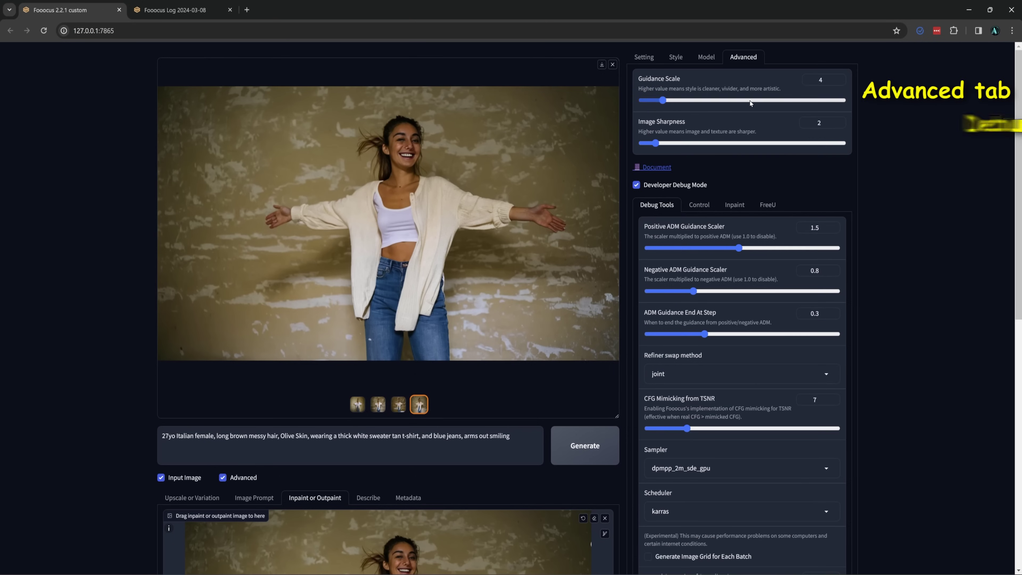
pyautogui.click(711, 206)
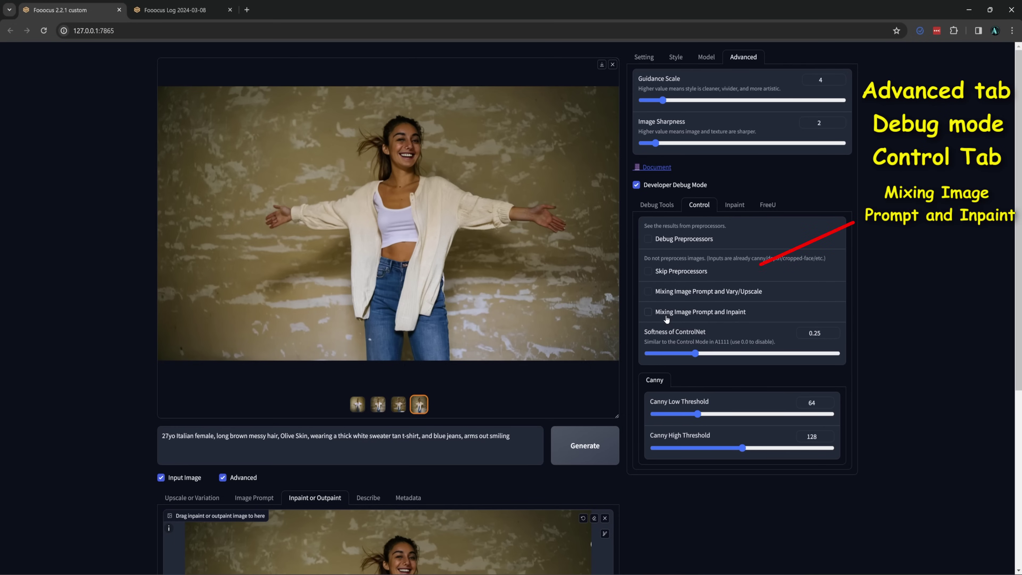
pyautogui.click(651, 313)
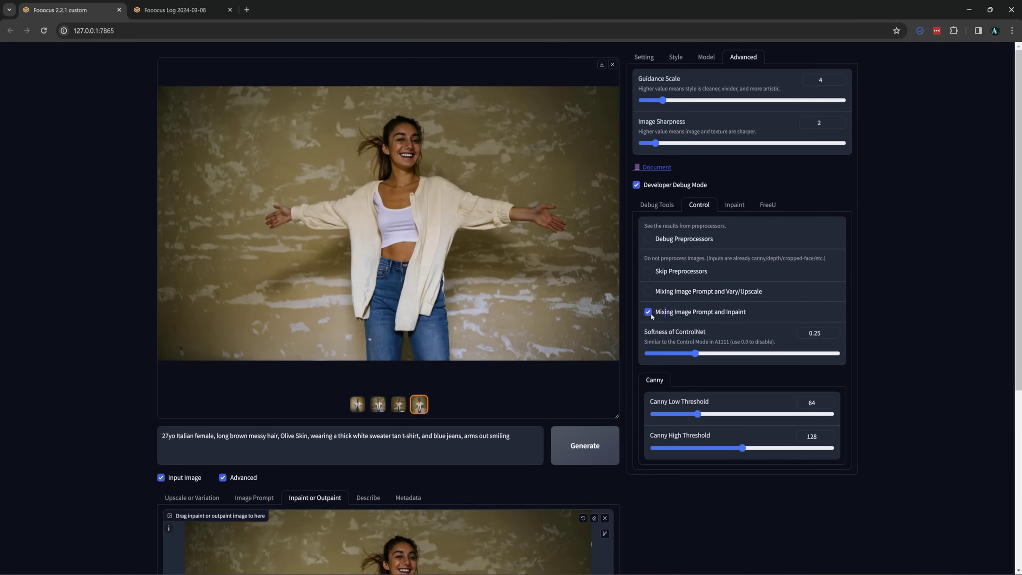
# - Remove the pose reference photo from the fourth image prompt slot, leaving the three FaceSwap portraits
pyautogui.scroll(-5, 569, 369)
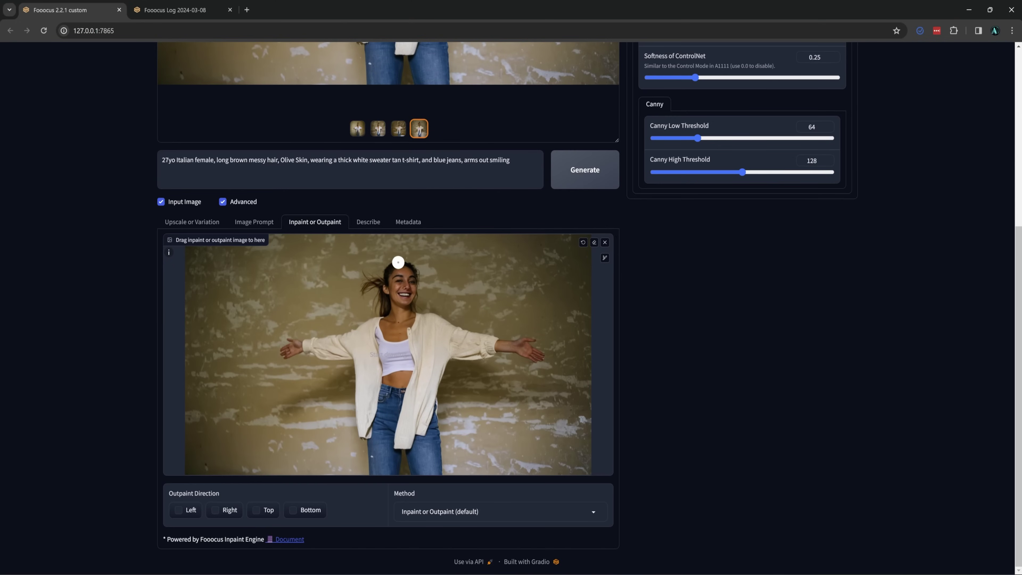
pyautogui.click(254, 222)
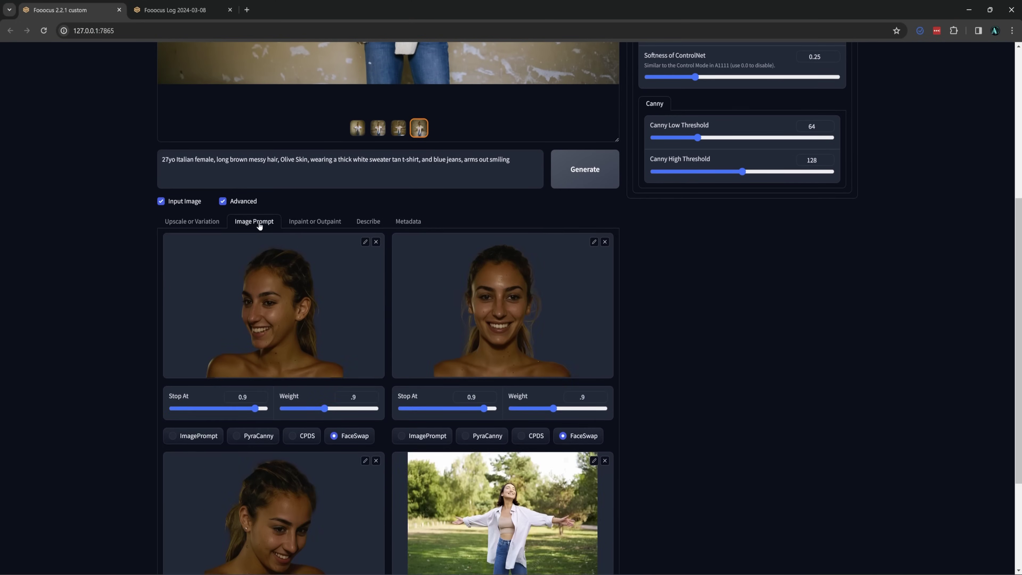
pyautogui.scroll(-3, 554, 290)
pyautogui.click(605, 357)
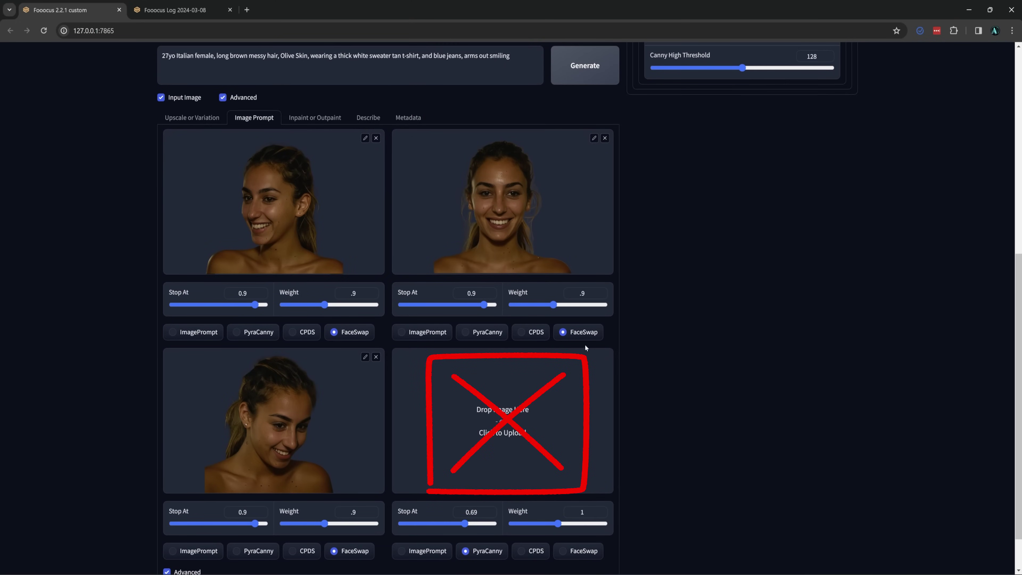
# - Mask the woman's face in the inpaint image, set the method to Improve Detail (face, hand, eyes, etc.) and generate
pyautogui.click(314, 117)
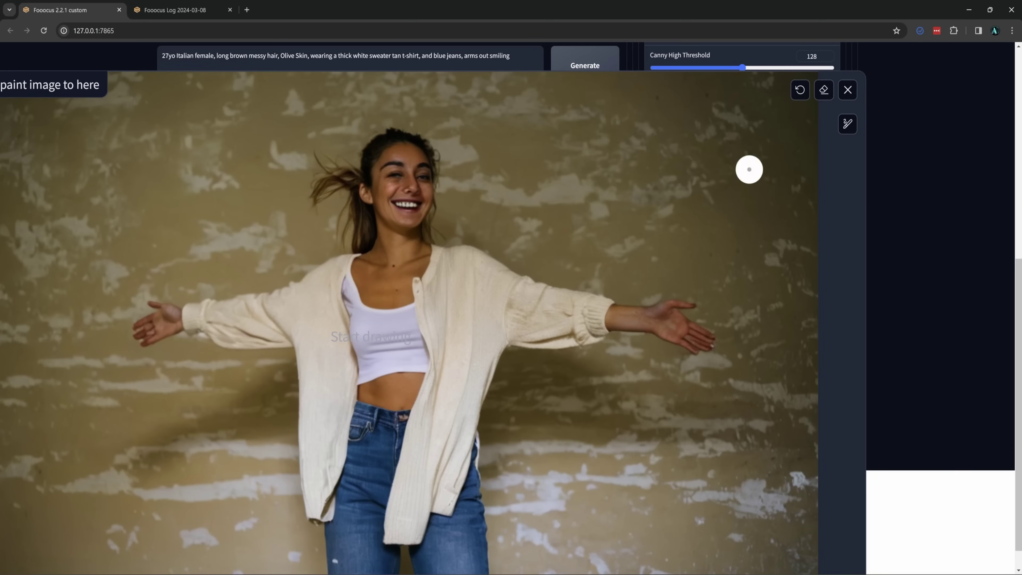
pyautogui.moveTo(391, 211)
pyautogui.mouseDown()
pyautogui.moveTo(399, 153)
pyautogui.moveTo(417, 202)
pyautogui.moveTo(387, 208)
pyautogui.moveTo(419, 207)
pyautogui.moveTo(388, 166)
pyautogui.moveTo(385, 205)
pyautogui.moveTo(374, 187)
pyautogui.mouseUp()
pyautogui.press('s')
pyautogui.click(550, 511)
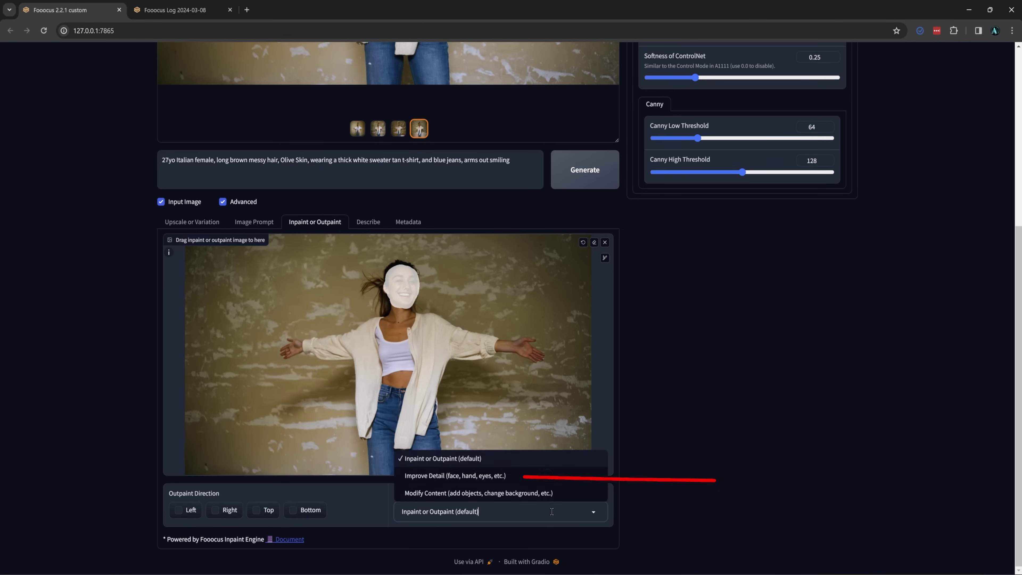
pyautogui.click(494, 478)
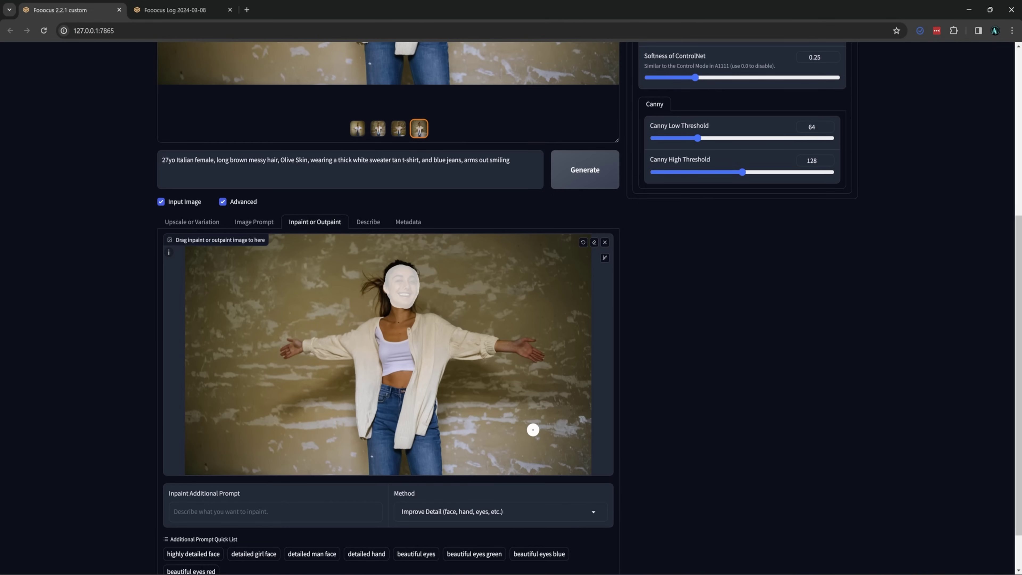
pyautogui.click(584, 174)
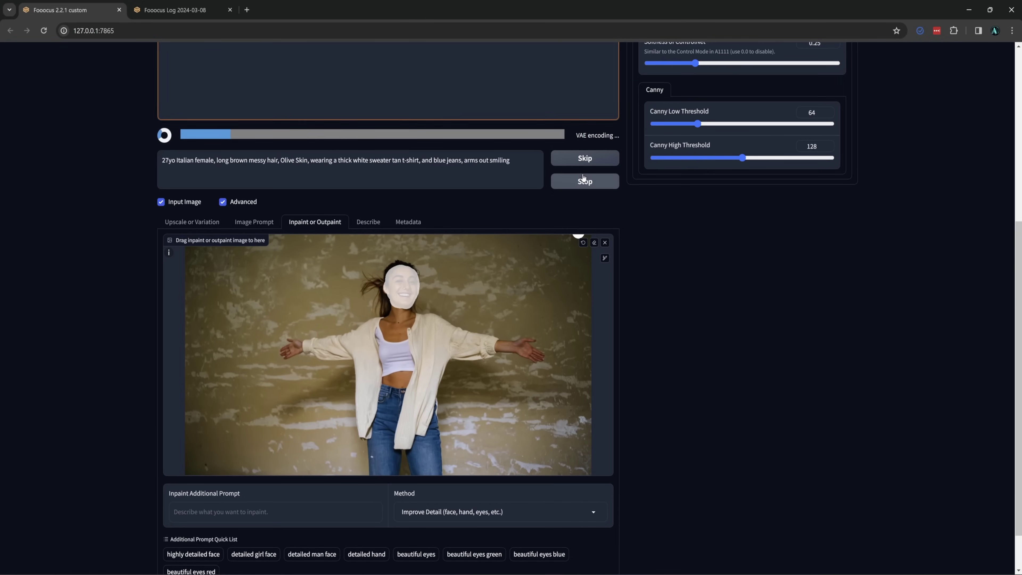
# - Examine the inpaint denoising strength setting, the regenerated face and the available inpaint methods
pyautogui.scroll(6, 710, 161)
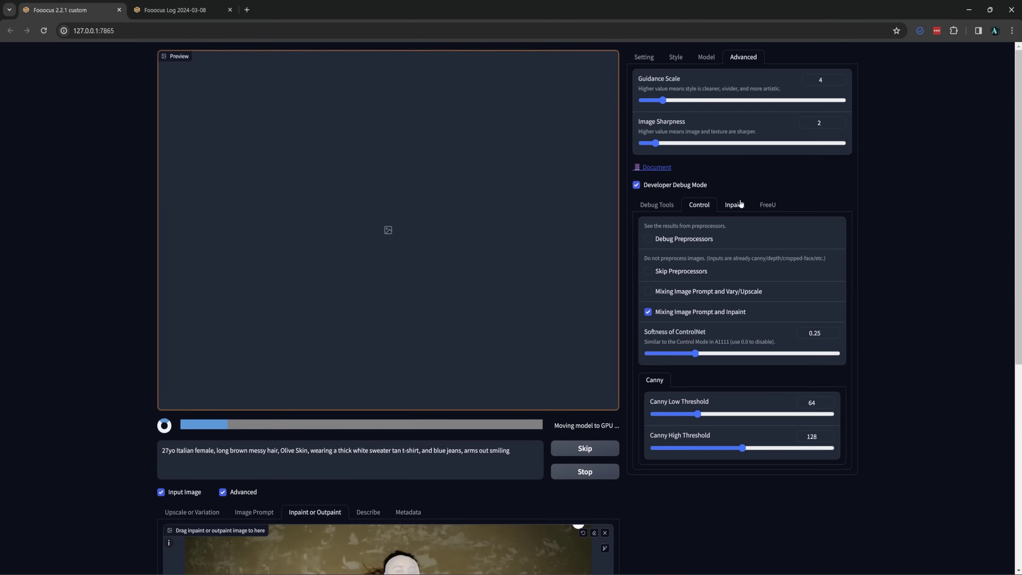
pyautogui.click(735, 204)
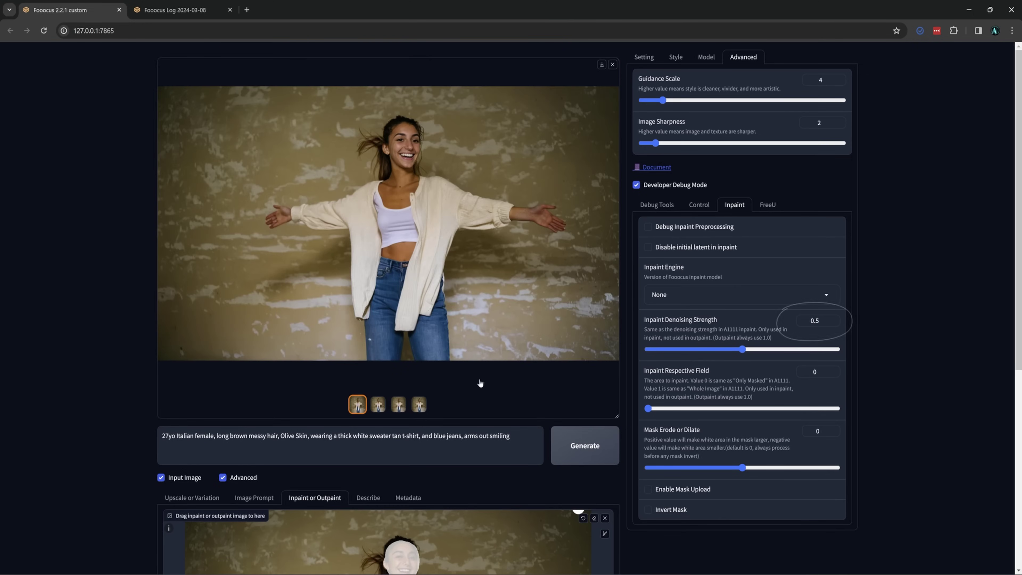
pyautogui.scroll(-6, 543, 356)
pyautogui.scroll(-1, 577, 339)
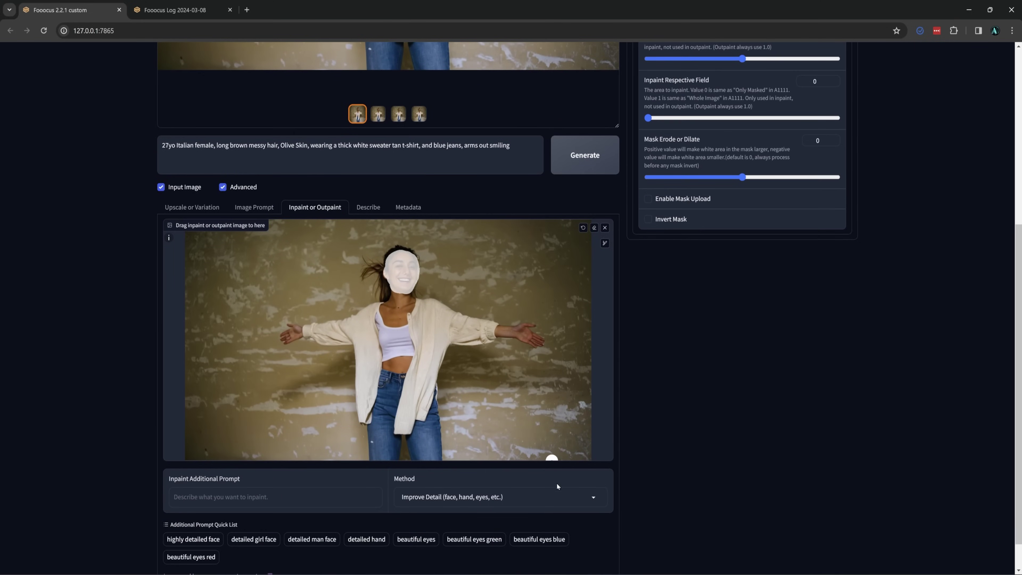
pyautogui.click(593, 499)
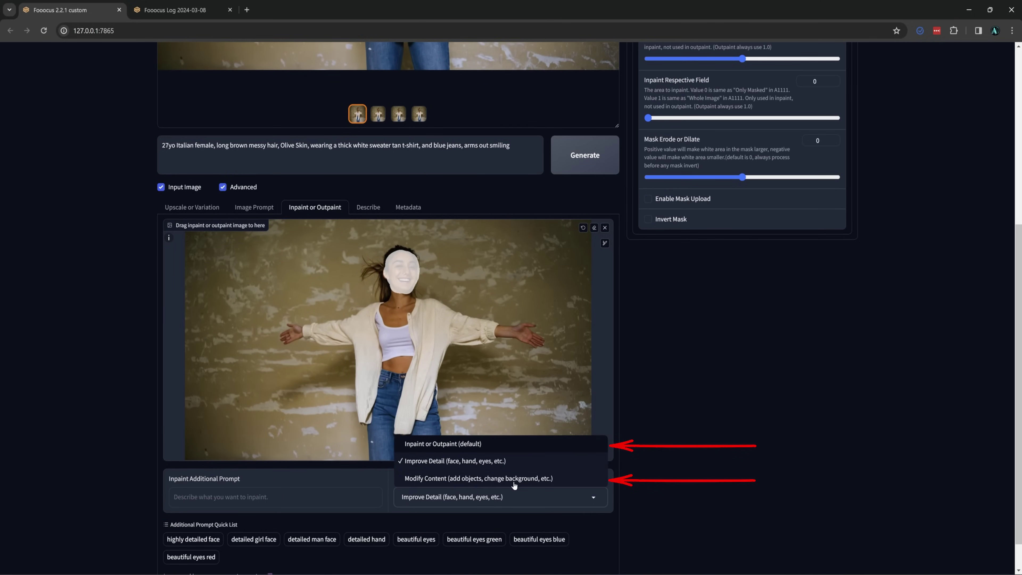
pyautogui.click(690, 397)
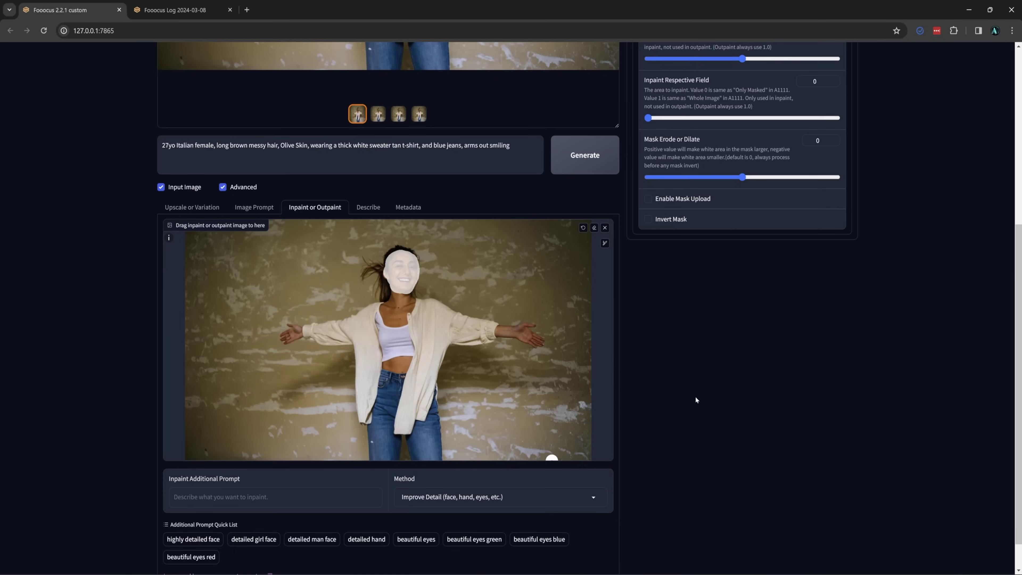
pyautogui.scroll(4, 700, 395)
pyautogui.scroll(2, 721, 396)
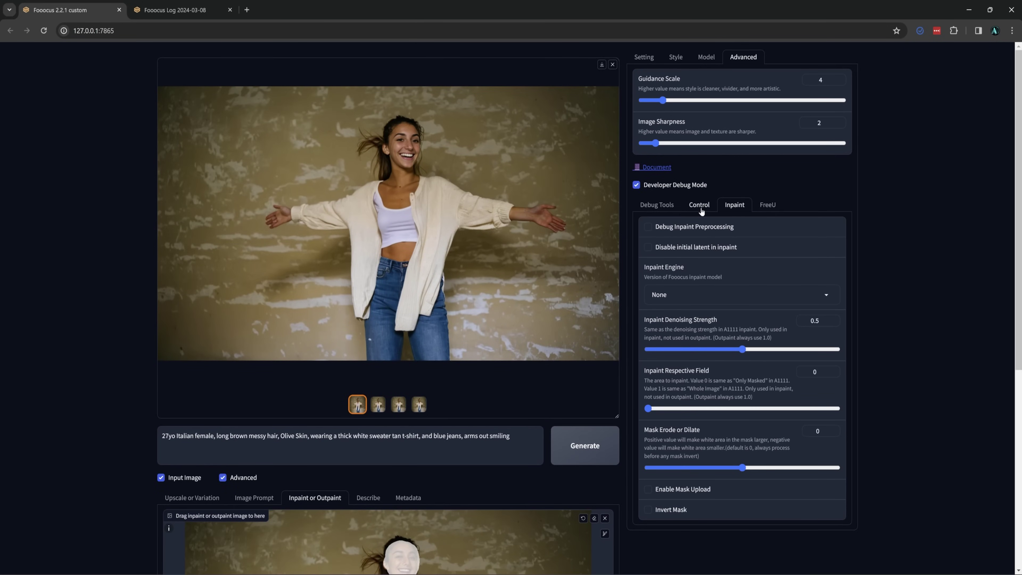
# - Set Forced Overwrite of Refiner Switch Step to 99 and keep Improve Detail as the inpaint method
pyautogui.click(656, 205)
pyautogui.scroll(-6, 727, 246)
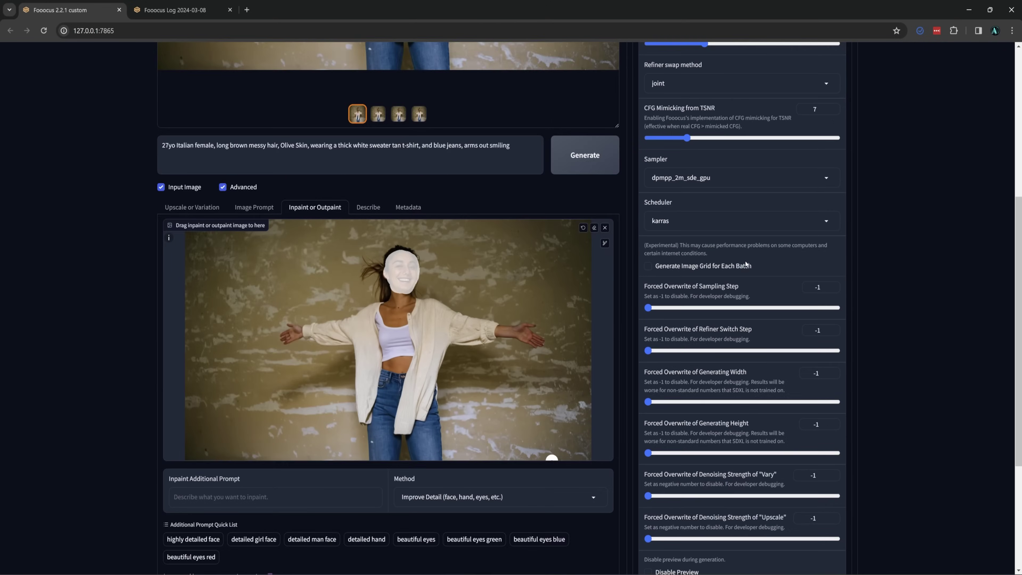
pyautogui.scroll(-3, 748, 268)
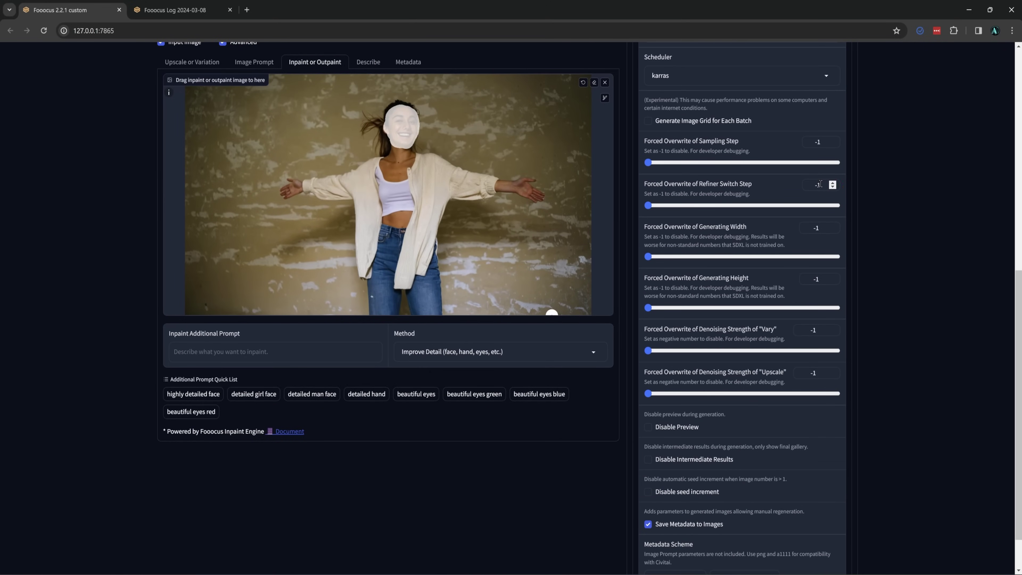
pyautogui.write('99')
pyautogui.click(598, 355)
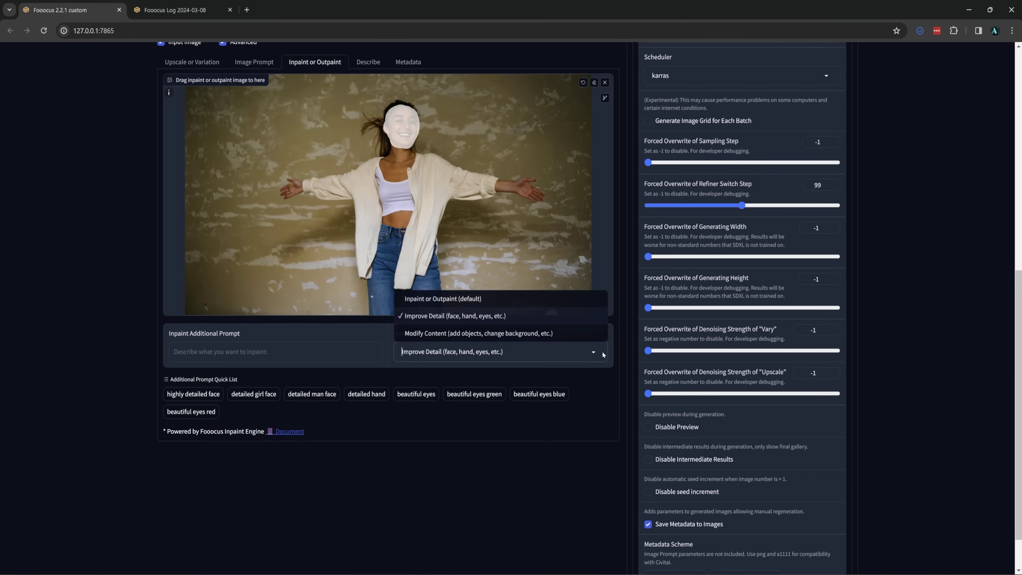
pyautogui.click(547, 309)
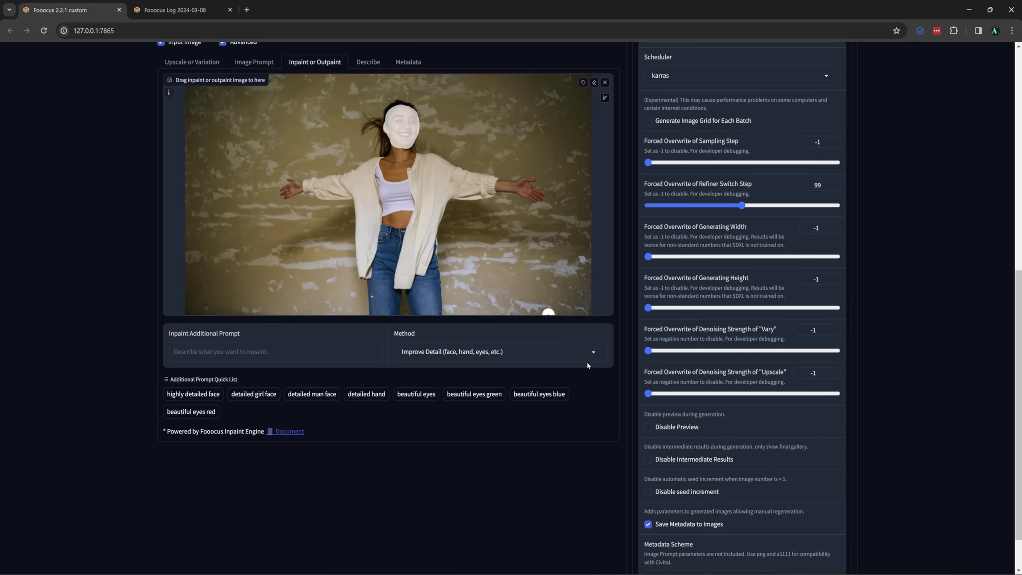
pyautogui.scroll(4, 678, 357)
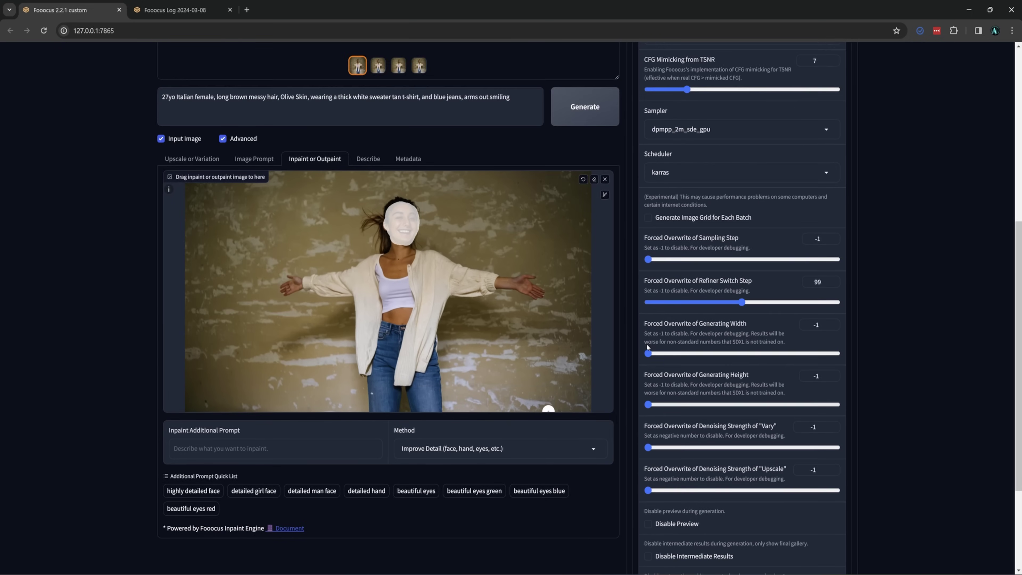
pyautogui.scroll(7, 552, 358)
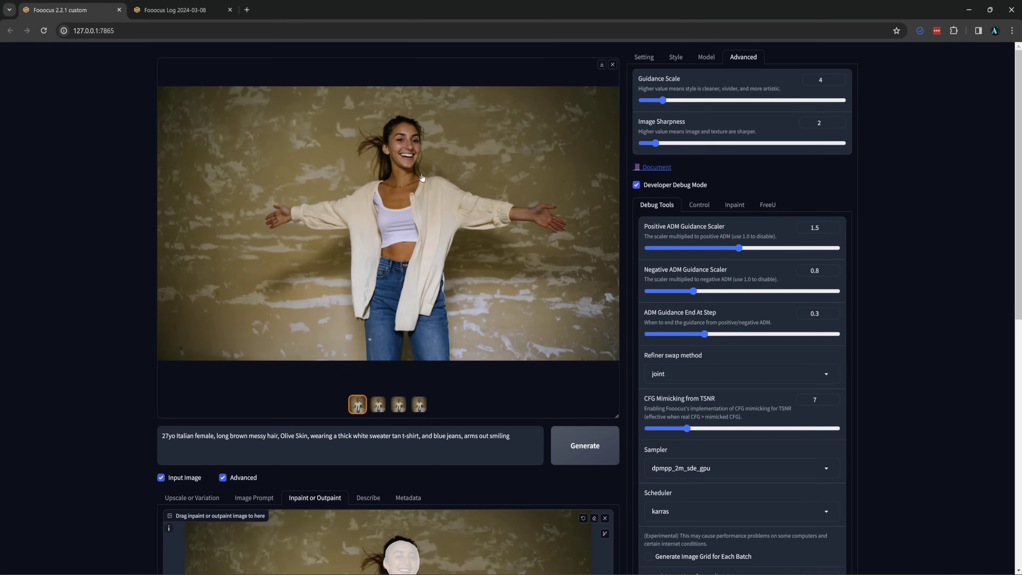
# - Switch to Paint, open the portrait 1.png from the faces folder and remove its background
pyautogui.scroll(-8, 422, 177)
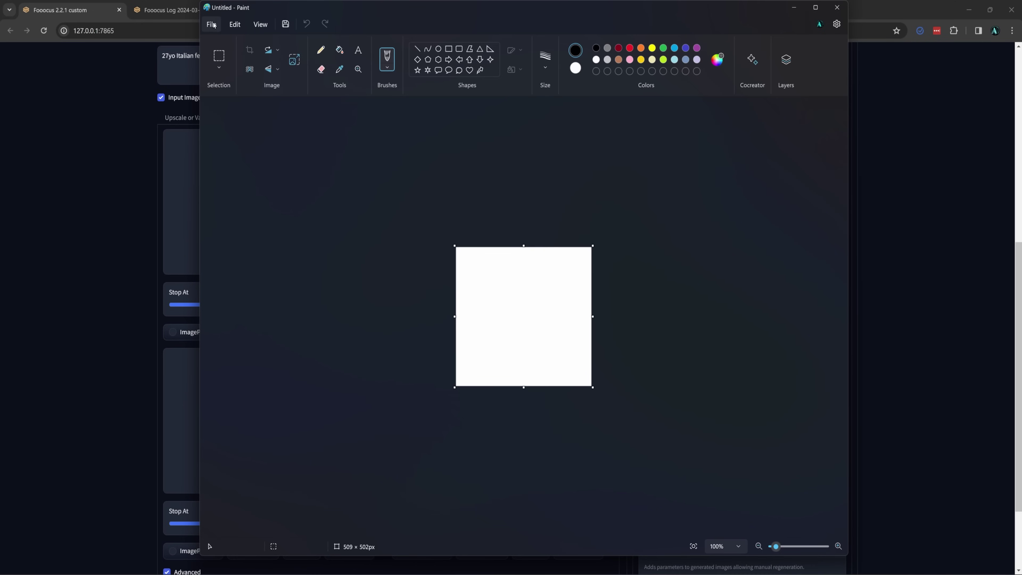
pyautogui.click(212, 25)
pyautogui.click(230, 55)
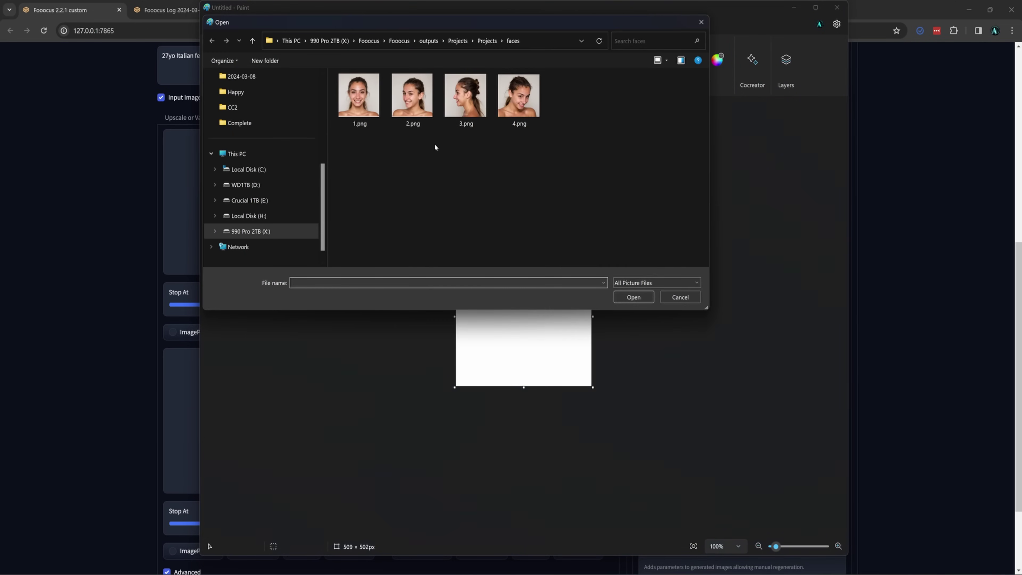
pyautogui.click(377, 124)
pyautogui.click(633, 298)
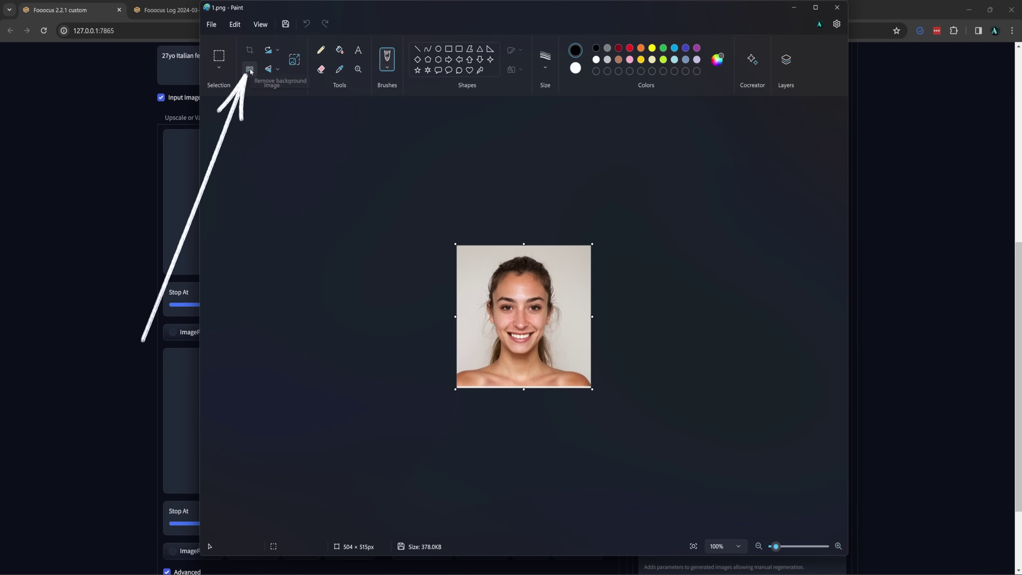
pyautogui.click(249, 70)
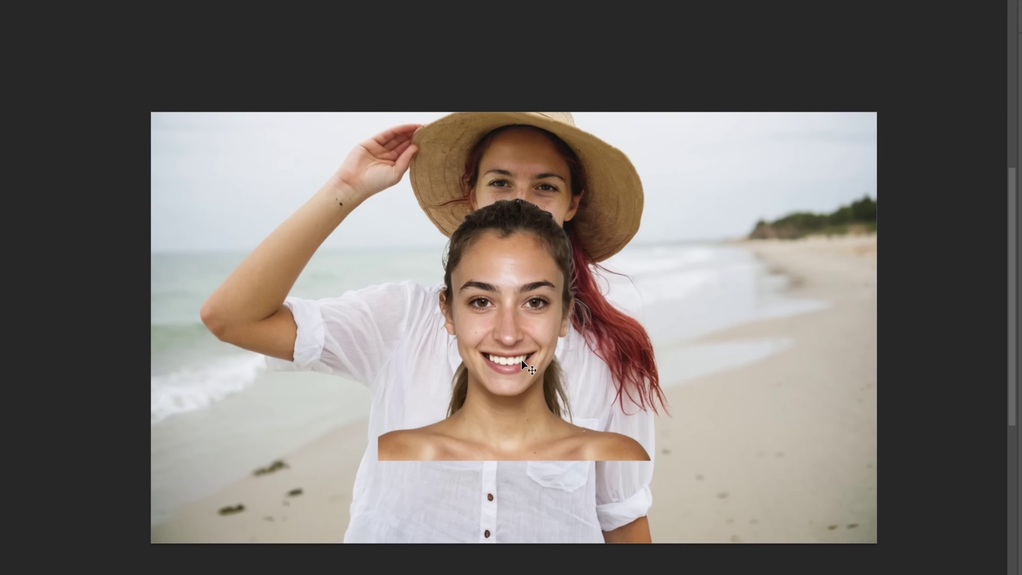
# - Fit the cut-out portrait over the face of the woman in the straw hat and erase its bare shoulders
pyautogui.hotkey('ctrl', 't')
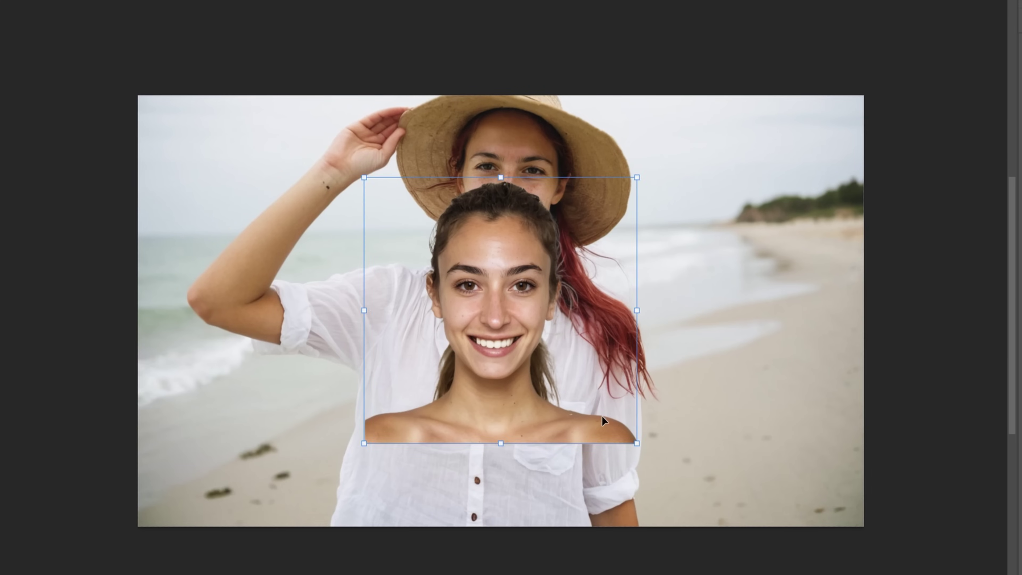
pyautogui.moveTo(475, 258)
pyautogui.mouseDown()
pyautogui.moveTo(563, 217)
pyautogui.moveTo(550, 181)
pyautogui.moveTo(606, 185)
pyautogui.moveTo(544, 187)
pyautogui.moveTo(547, 217)
pyautogui.moveTo(580, 246)
pyautogui.moveTo(512, 233)
pyautogui.mouseUp()
pyautogui.press('Return')
pyautogui.press('e')
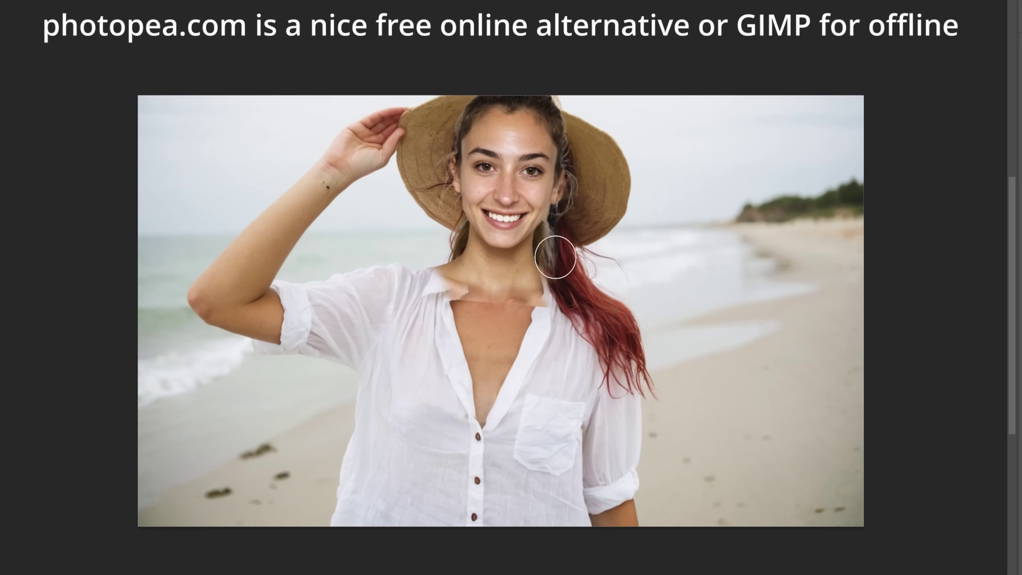
pyautogui.scroll(3, 554, 251)
pyautogui.scroll(-3, 512, 283)
# - Realign the portrait layer with the hatted woman's head and erase the leftover portrait edges around the neckline and hair
pyautogui.press('v')
pyautogui.moveTo(486, 197); pyautogui.dragTo(485, 200)
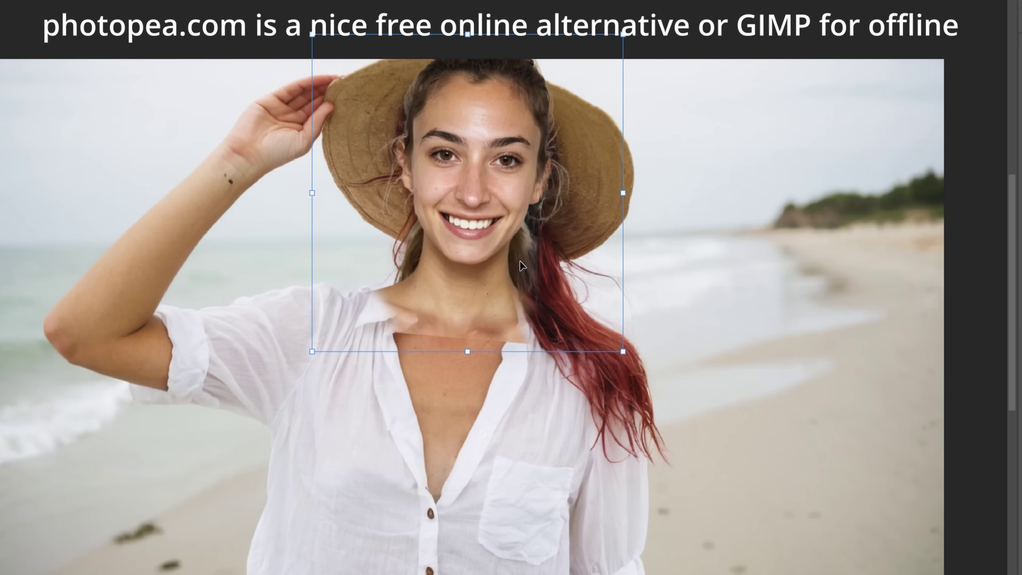
pyautogui.scroll(1, 485, 200)
pyautogui.hotkey('ctrl', 'z')
pyautogui.hotkey('ctrl', 'shift', 'z')
pyautogui.press('Return')
pyautogui.press('e')
pyautogui.moveTo(386, 338)
pyautogui.mouseDown()
pyautogui.moveTo(511, 303)
pyautogui.moveTo(549, 80)
pyautogui.moveTo(538, 71)
pyautogui.moveTo(395, 91)
pyautogui.moveTo(525, 84)
pyautogui.moveTo(418, 91)
pyautogui.moveTo(418, 114)
pyautogui.moveTo(466, 85)
pyautogui.moveTo(440, 313)
pyautogui.moveTo(372, 130)
pyautogui.moveTo(552, 247)
pyautogui.mouseUp()
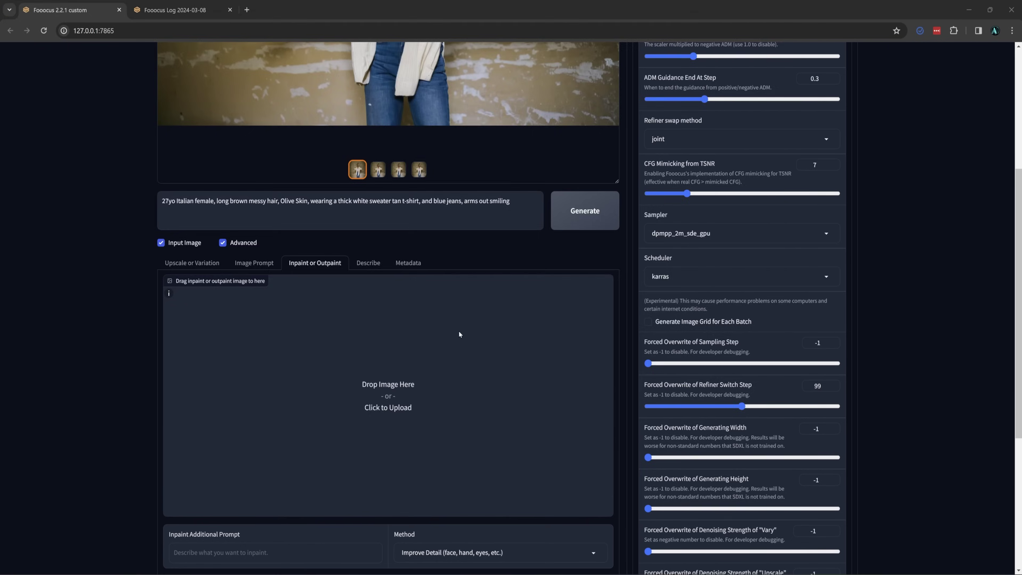
# - Load new.png from the Replace folder as the inpaint image and mask the hair beside the face, the neck and the red ponytail
pyautogui.click(461, 335)
pyautogui.click(266, 90)
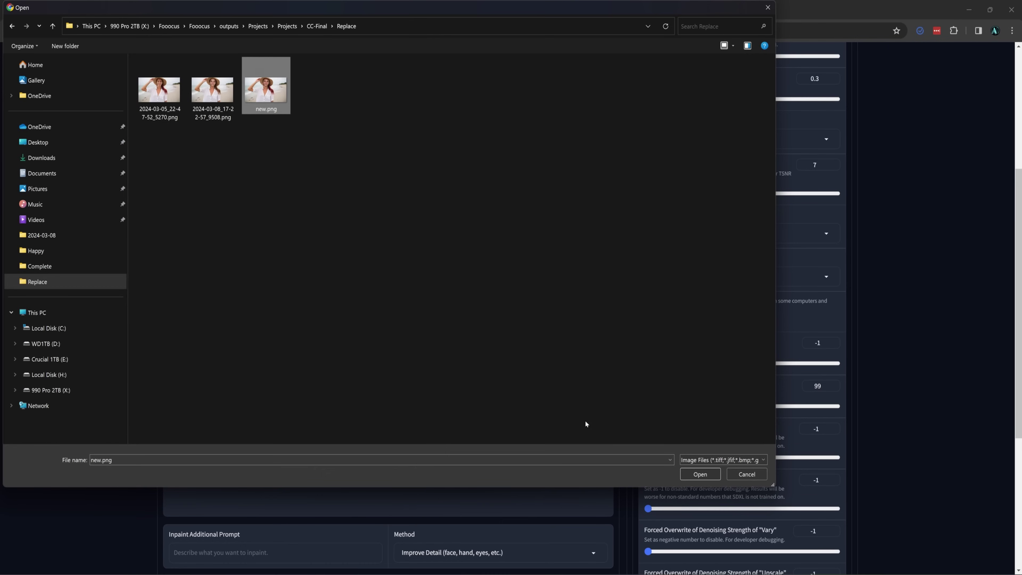
pyautogui.click(719, 474)
pyautogui.scroll(3, 422, 379)
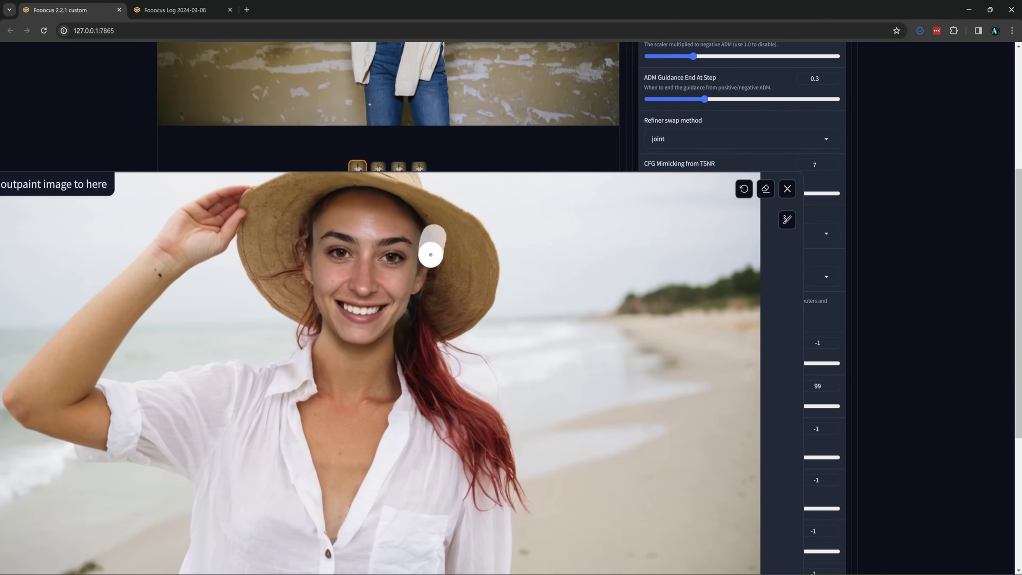
pyautogui.moveTo(434, 240)
pyautogui.mouseDown()
pyautogui.moveTo(436, 417)
pyautogui.moveTo(515, 490)
pyautogui.moveTo(345, 356)
pyautogui.moveTo(292, 241)
pyautogui.moveTo(318, 367)
pyautogui.moveTo(378, 395)
pyautogui.moveTo(429, 326)
pyautogui.mouseUp()
pyautogui.press('r')
# - Change the prompt to "27yo Italian female, long brown messy hair, wearing a white t-shirt and big hat at the beach"
pyautogui.moveTo(305, 201); pyautogui.dragTo(547, 203)
pyautogui.press('BackSpace')
pyautogui.write('and big hat at the beach')
# - Turn off Mixing Image Prompt and Inpaint and generate the inpainted beach images
pyautogui.scroll(5, 734, 155)
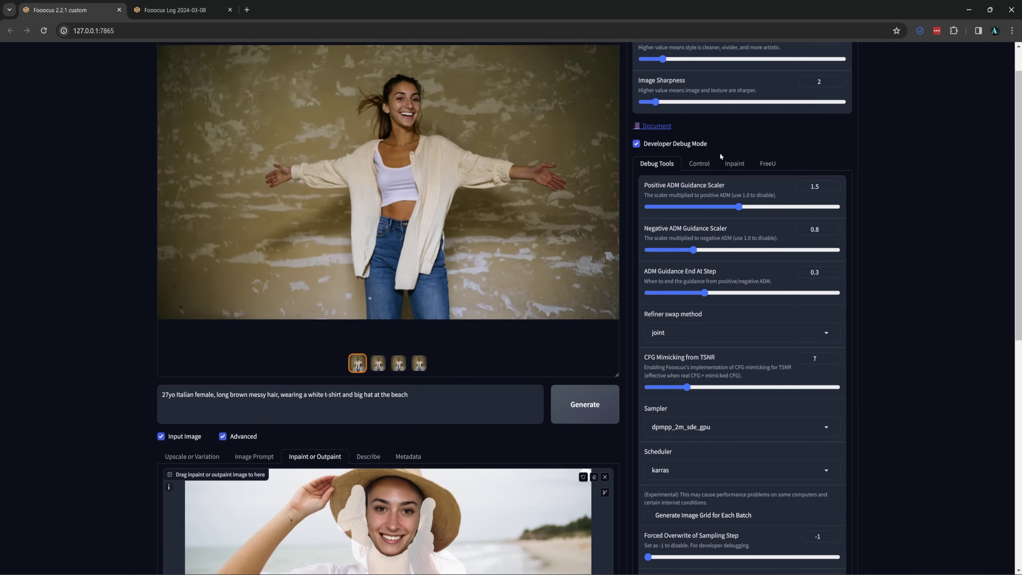
pyautogui.click(713, 164)
pyautogui.scroll(-4, 714, 183)
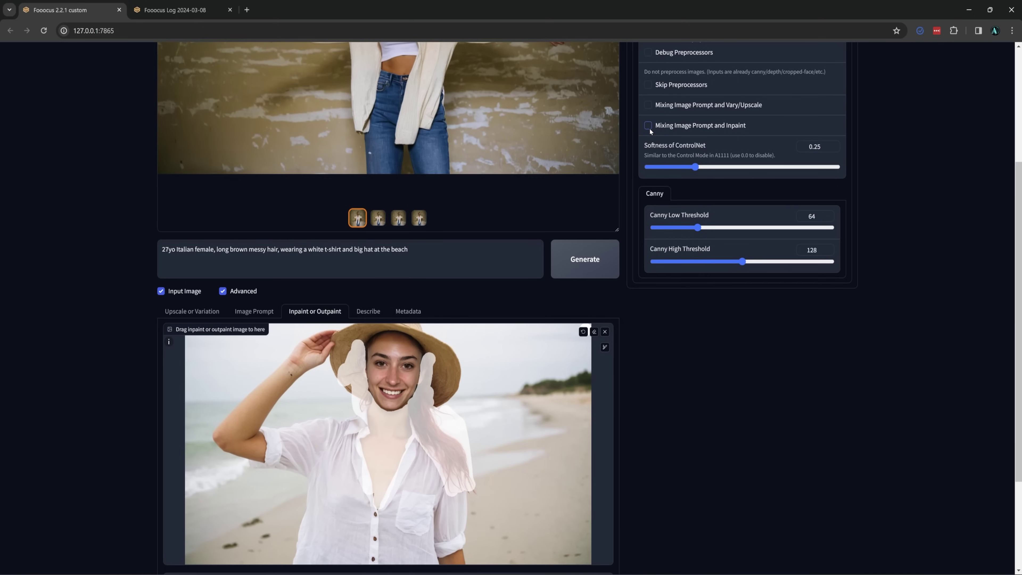
pyautogui.click(648, 120)
pyautogui.scroll(-2, 587, 190)
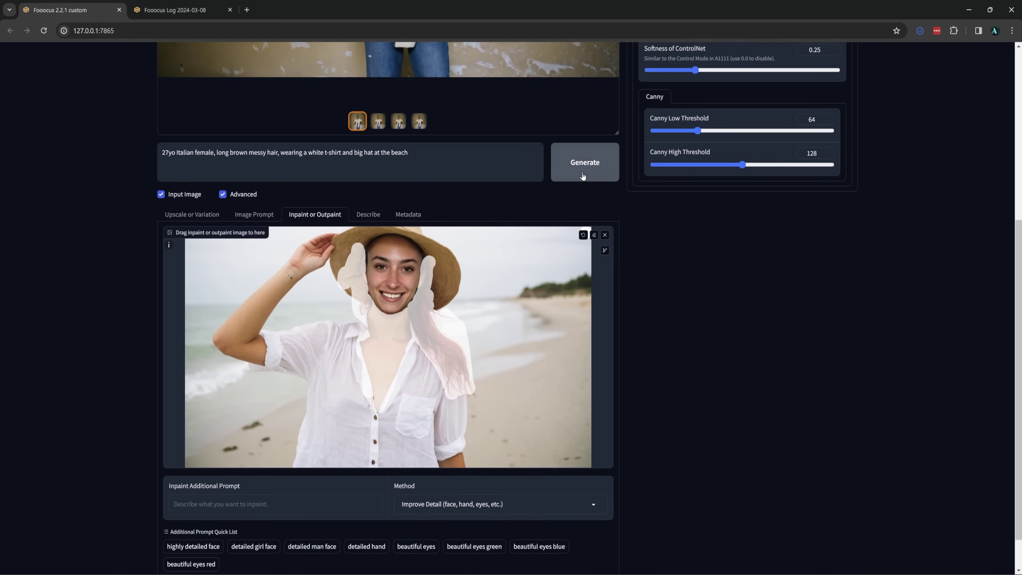
pyautogui.click(582, 176)
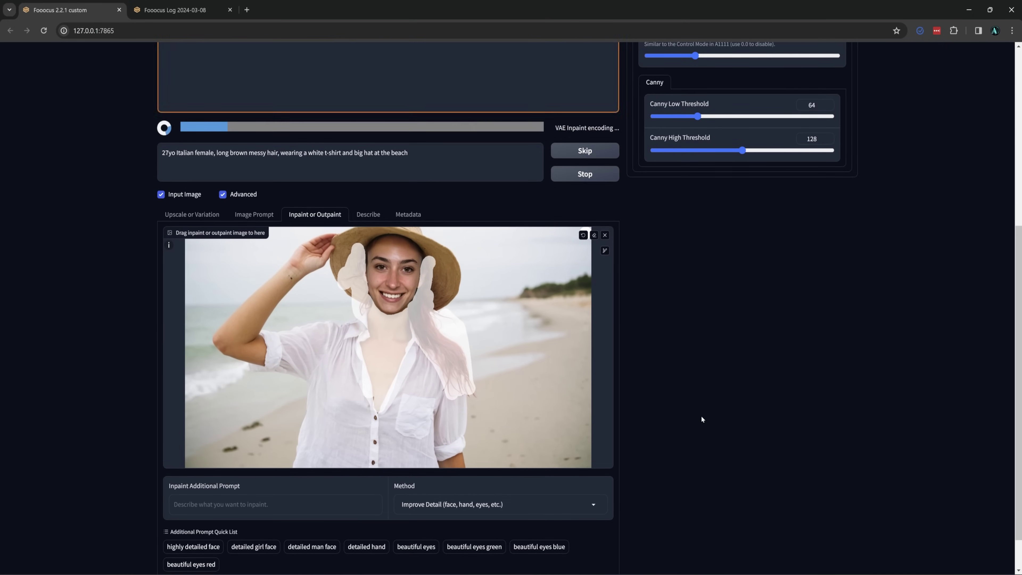
# - Compare the generated beach images, checking the hair and neck blending in each, and show the first one
pyautogui.scroll(7, 702, 417)
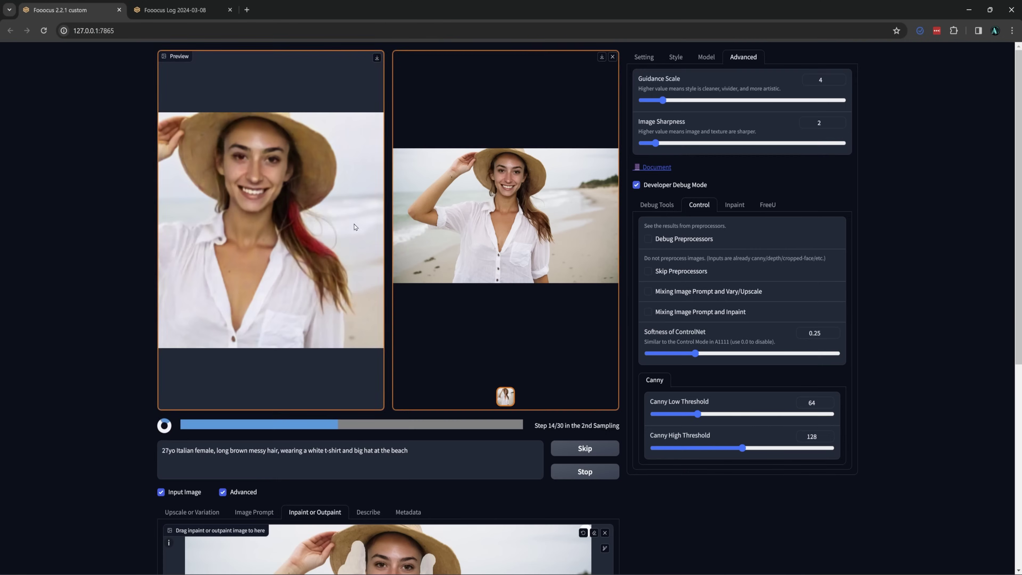
pyautogui.click(487, 161)
pyautogui.click(995, 61)
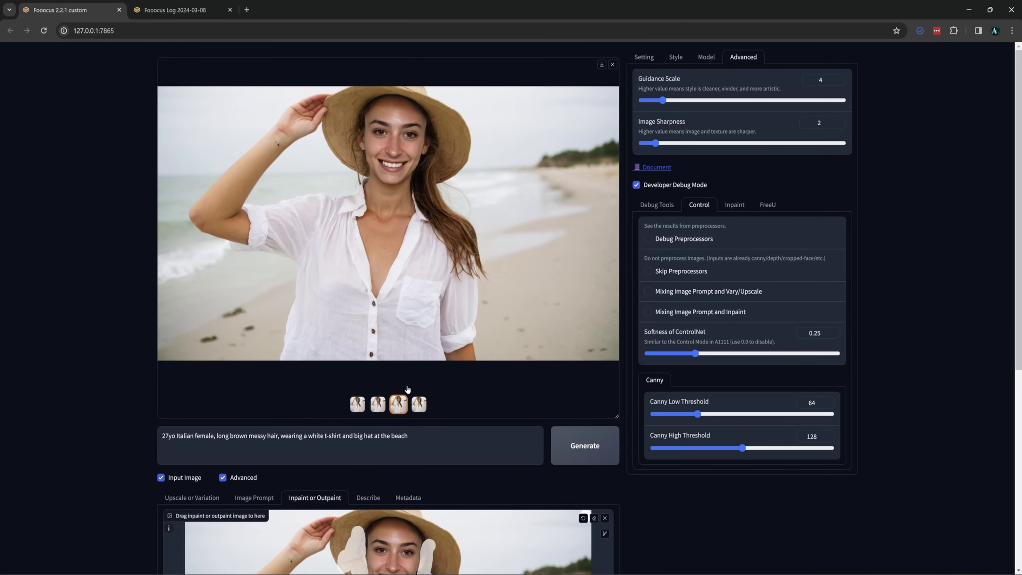
pyautogui.press('Right')
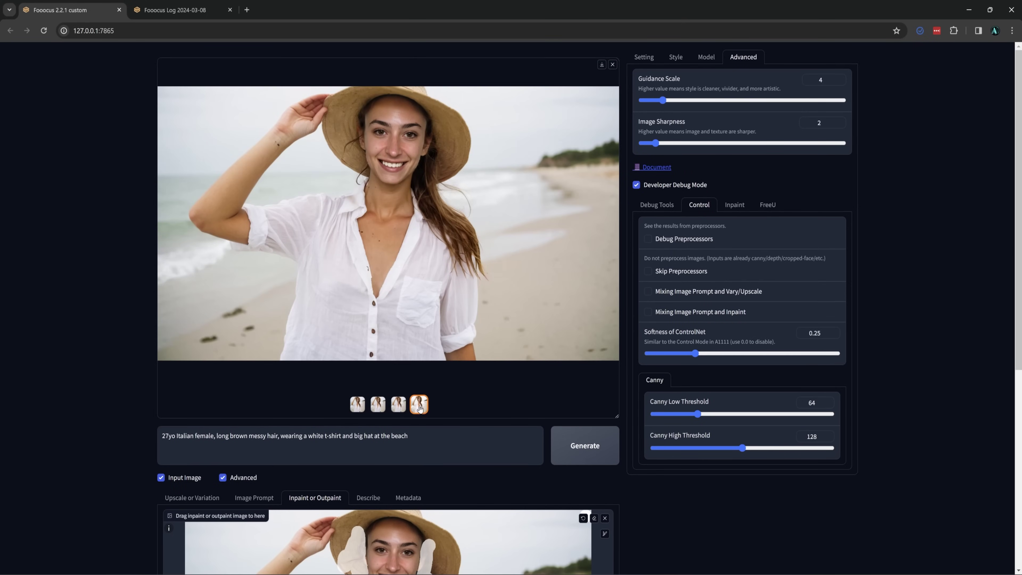
pyautogui.click(379, 404)
pyautogui.click(362, 406)
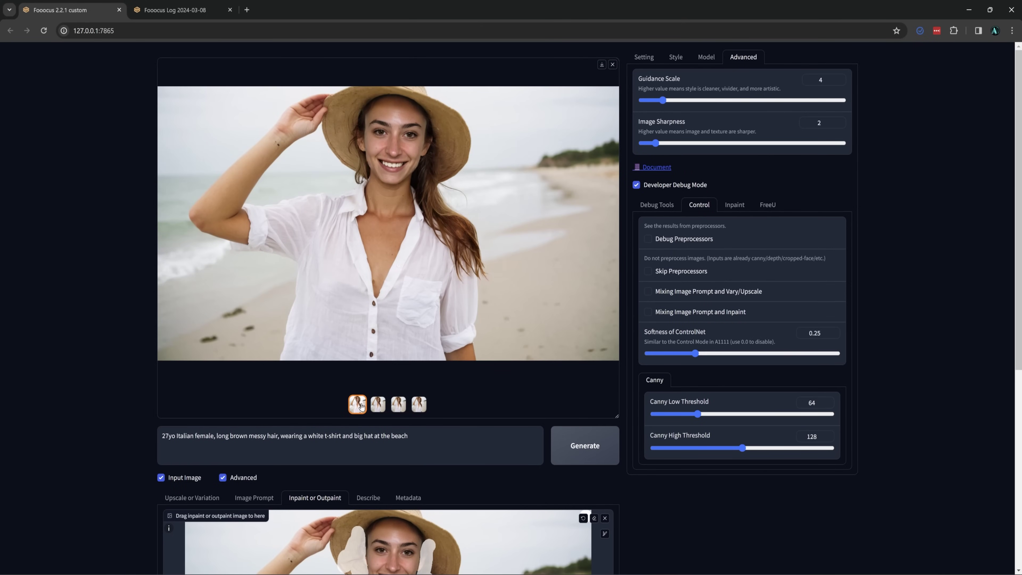
# - Replace the inpaint image with the first generated beach result and mask the woman's face
pyautogui.scroll(-6, 447, 454)
pyautogui.click(595, 278)
pyautogui.scroll(4, 417, 351)
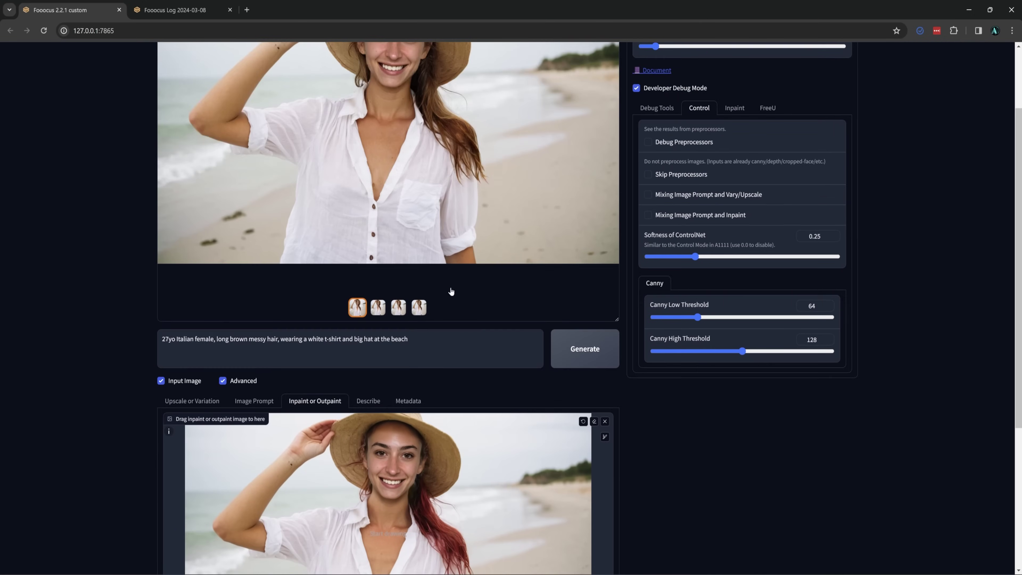
pyautogui.scroll(-3, 437, 535)
pyautogui.press('s')
pyautogui.moveTo(350, 282)
pyautogui.mouseDown()
pyautogui.moveTo(347, 300)
pyautogui.moveTo(427, 355)
pyautogui.moveTo(439, 290)
pyautogui.mouseUp()
pyautogui.press('s')
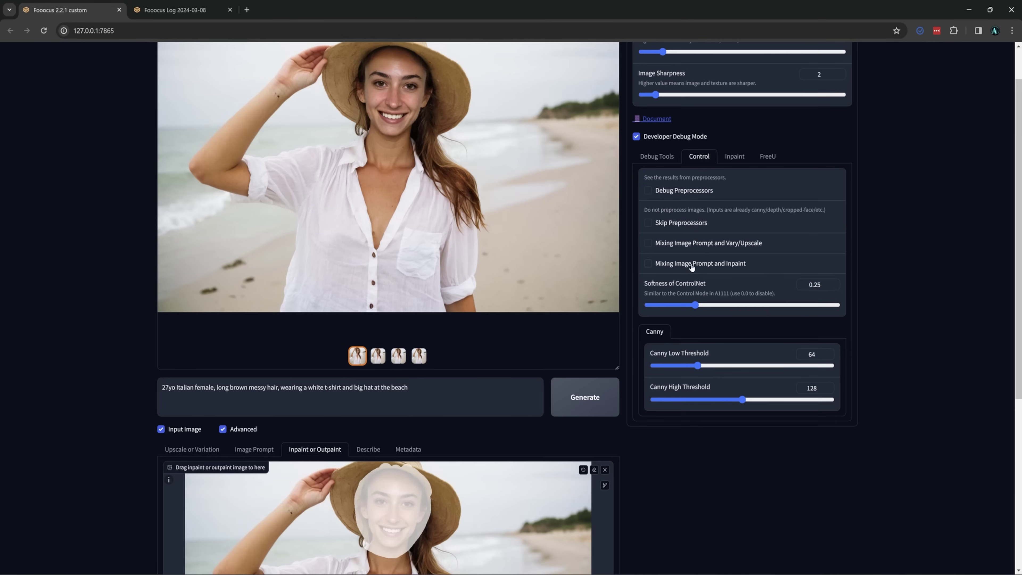
# - Set Inpaint Denoising Strength to 0.15 and generate the refined face
pyautogui.click(734, 164)
pyautogui.click(683, 302)
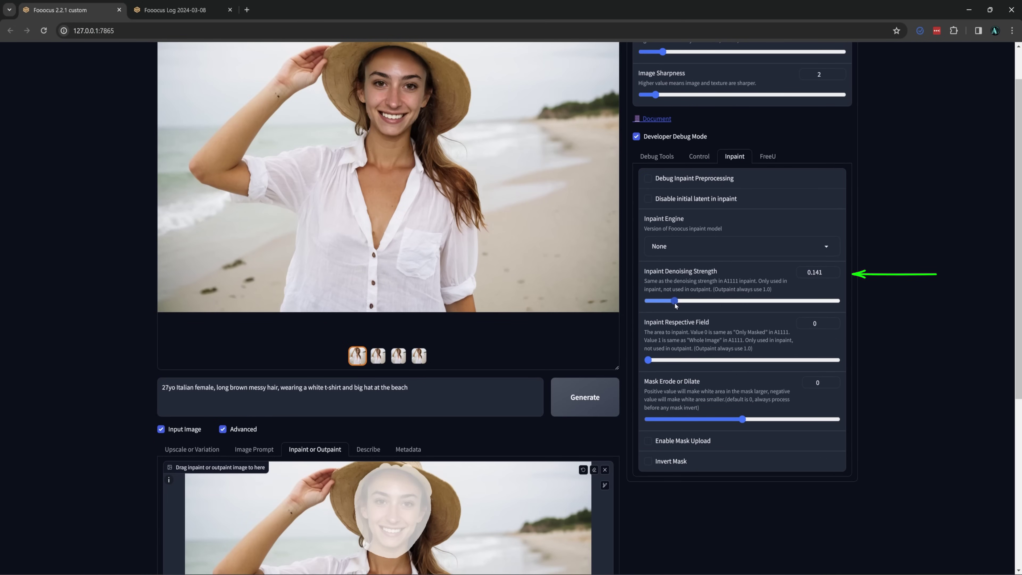
pyautogui.moveTo(676, 306); pyautogui.dragTo(677, 306)
pyautogui.scroll(-3, 598, 371)
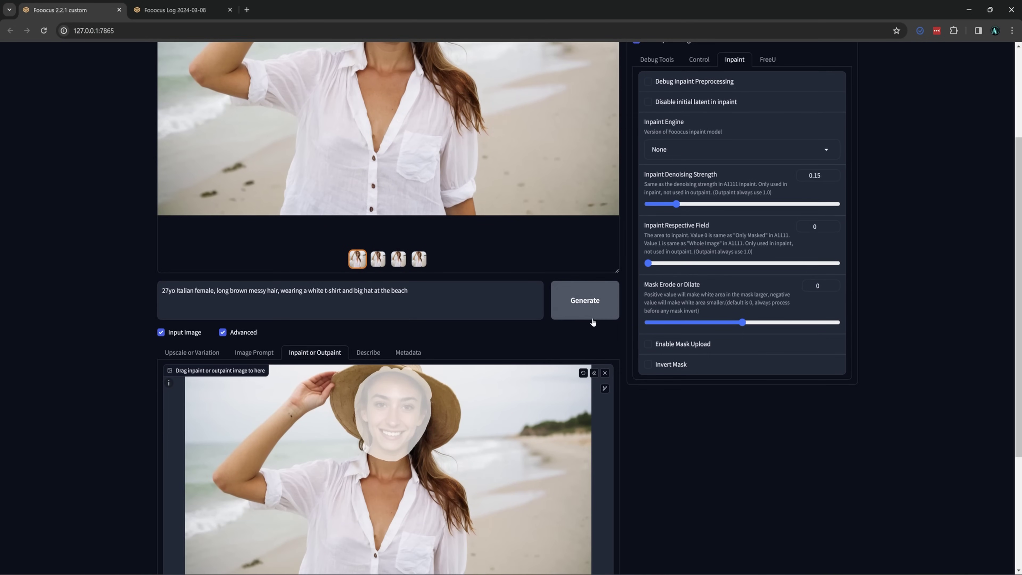
pyautogui.click(592, 318)
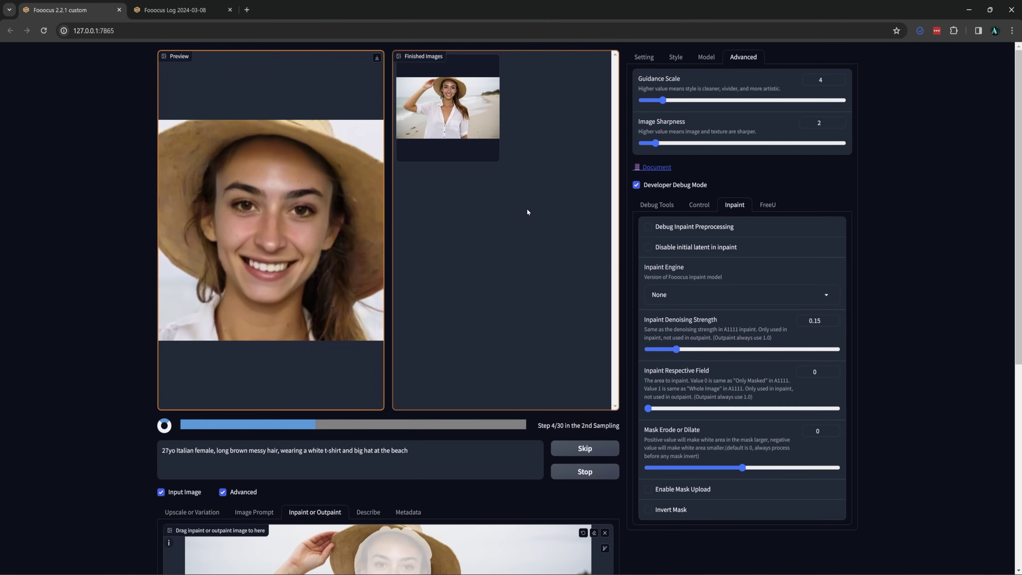
# - Replace the inpaint image with the cut-out portrait 2outp.png from the Happy folder
pyautogui.scroll(-5, 719, 342)
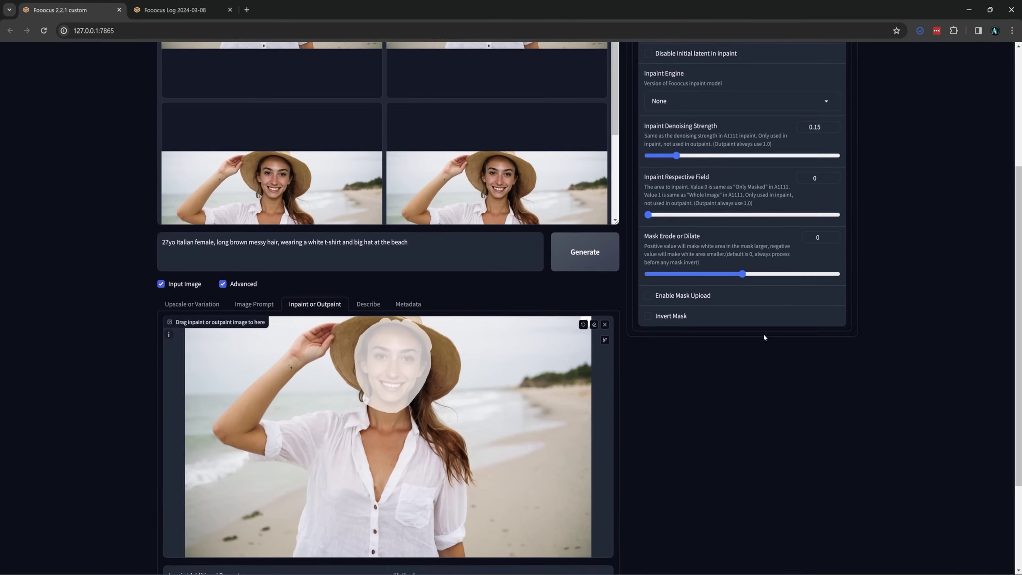
pyautogui.scroll(-2, 602, 321)
pyautogui.scroll(-1, 584, 241)
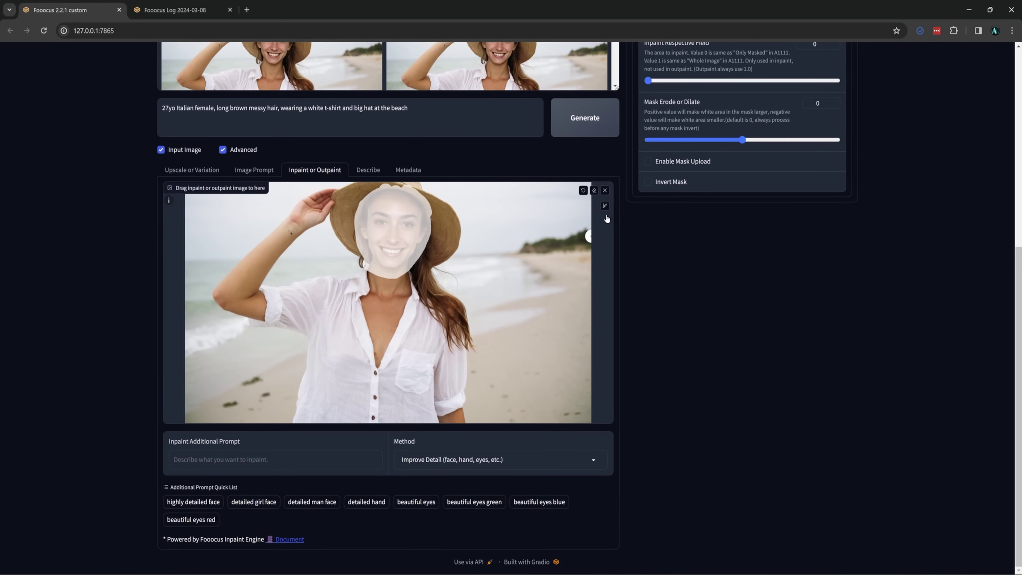
pyautogui.click(604, 191)
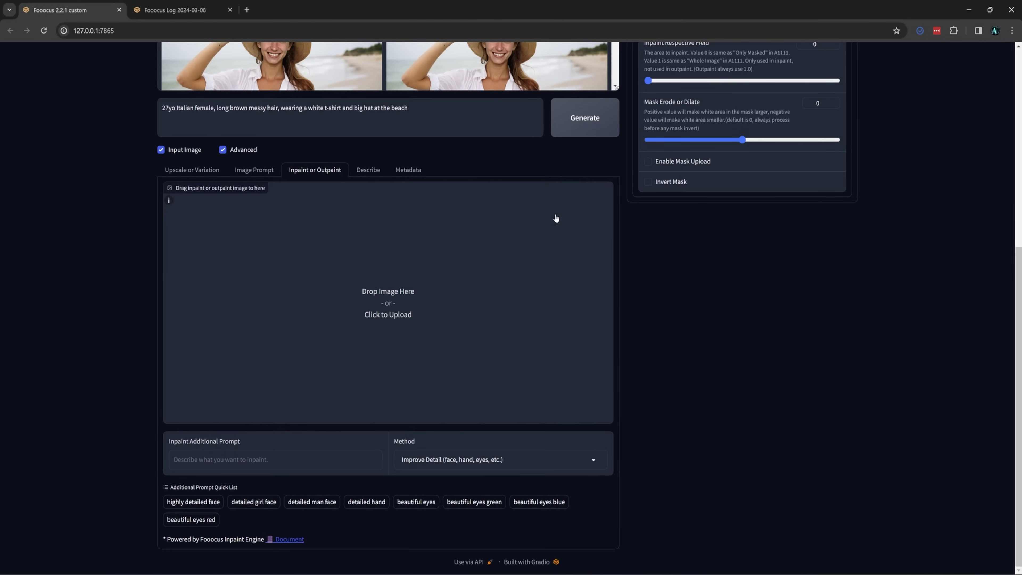
pyautogui.click(392, 287)
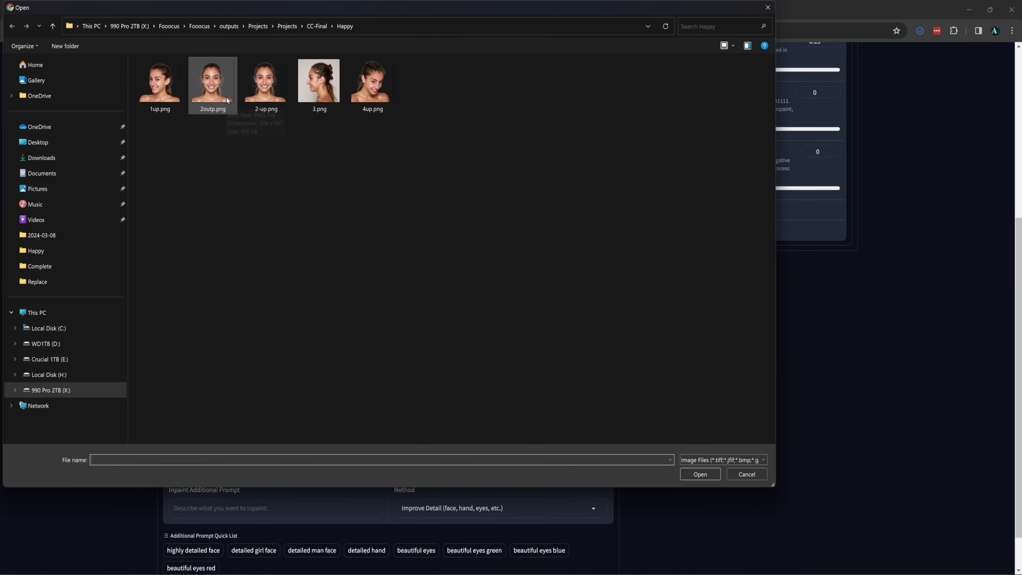
pyautogui.click(205, 82)
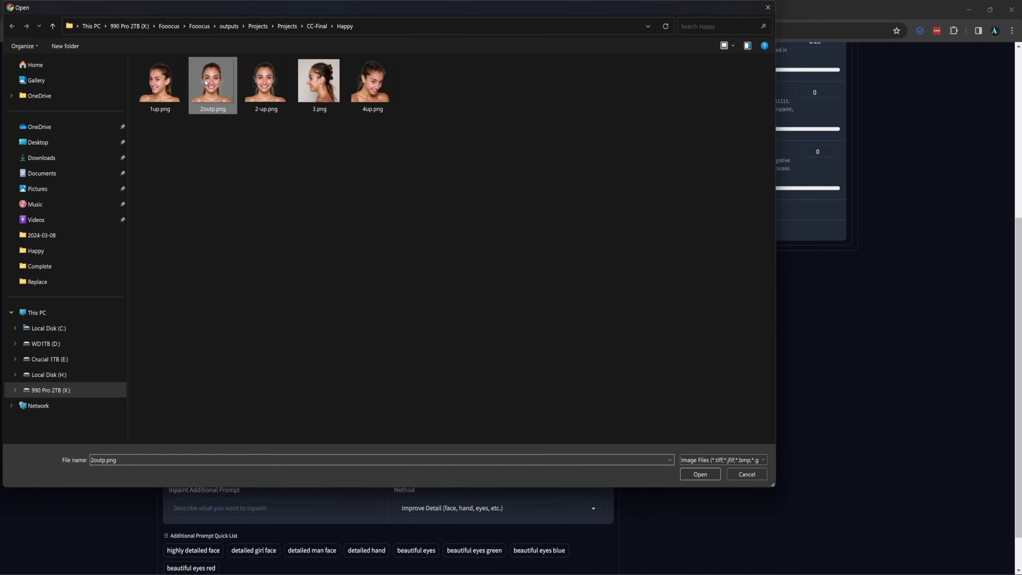
pyautogui.click(699, 474)
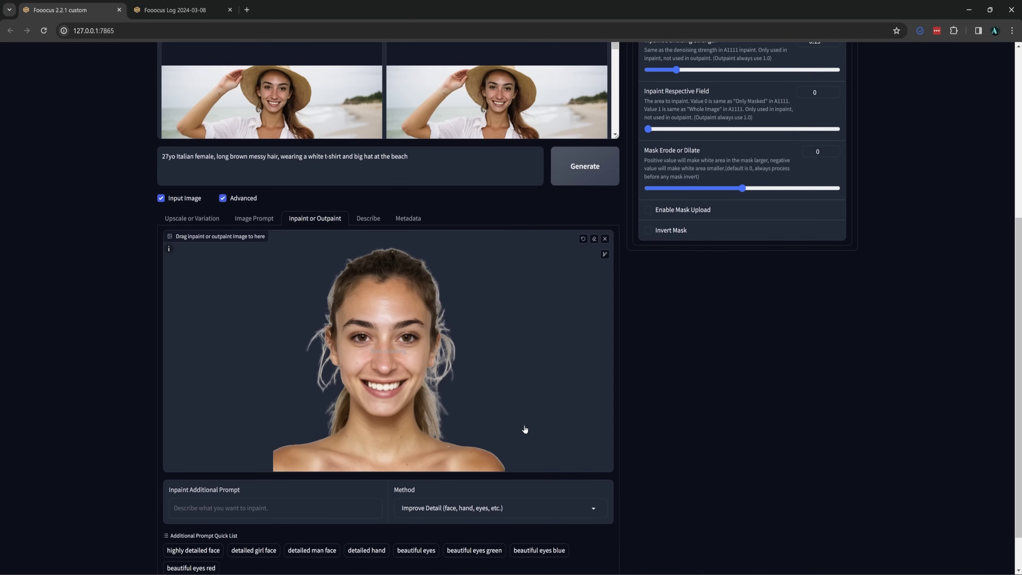
# - Mask the portrait's whole face, hairline and neck, and turn on Invert Mask
pyautogui.moveTo(375, 277)
pyautogui.mouseDown()
pyautogui.moveTo(342, 321)
pyautogui.moveTo(340, 343)
pyautogui.moveTo(360, 407)
pyautogui.moveTo(380, 420)
pyautogui.moveTo(404, 418)
pyautogui.moveTo(402, 399)
pyautogui.moveTo(443, 402)
pyautogui.moveTo(477, 305)
pyautogui.moveTo(492, 308)
pyautogui.moveTo(508, 247)
pyautogui.moveTo(490, 166)
pyautogui.moveTo(499, 313)
pyautogui.moveTo(470, 221)
pyautogui.moveTo(397, 169)
pyautogui.moveTo(275, 200)
pyautogui.moveTo(223, 266)
pyautogui.moveTo(285, 266)
pyautogui.moveTo(192, 438)
pyautogui.moveTo(242, 471)
pyautogui.mouseUp()
pyautogui.scroll(5, 402, 401)
pyautogui.scroll(5, 490, 165)
pyautogui.scroll(-3, 309, 305)
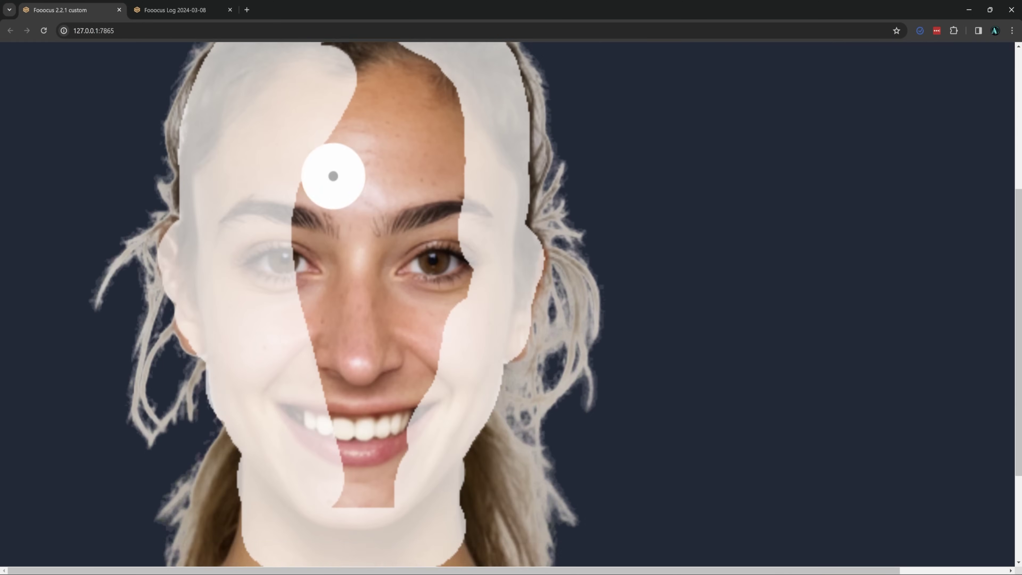
pyautogui.scroll(-5, 309, 305)
pyautogui.moveTo(365, 388)
pyautogui.mouseDown()
pyautogui.moveTo(385, 326)
pyautogui.moveTo(395, 428)
pyautogui.moveTo(381, 456)
pyautogui.moveTo(367, 366)
pyautogui.mouseUp()
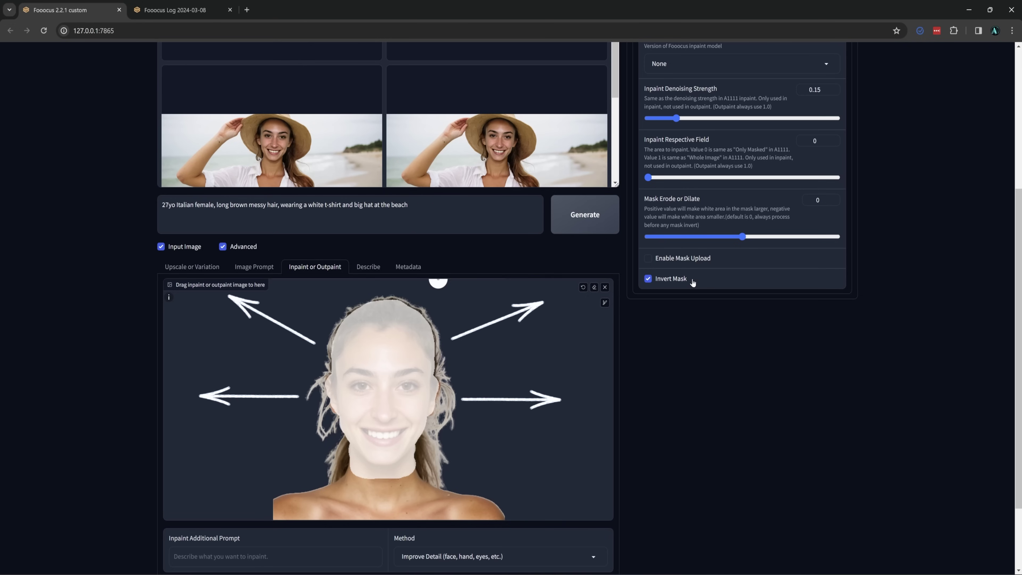
# - Set the method to Inpaint or Outpaint (default) and enable outpainting for Left, Right, Top and Bottom
pyautogui.scroll(-1, 693, 283)
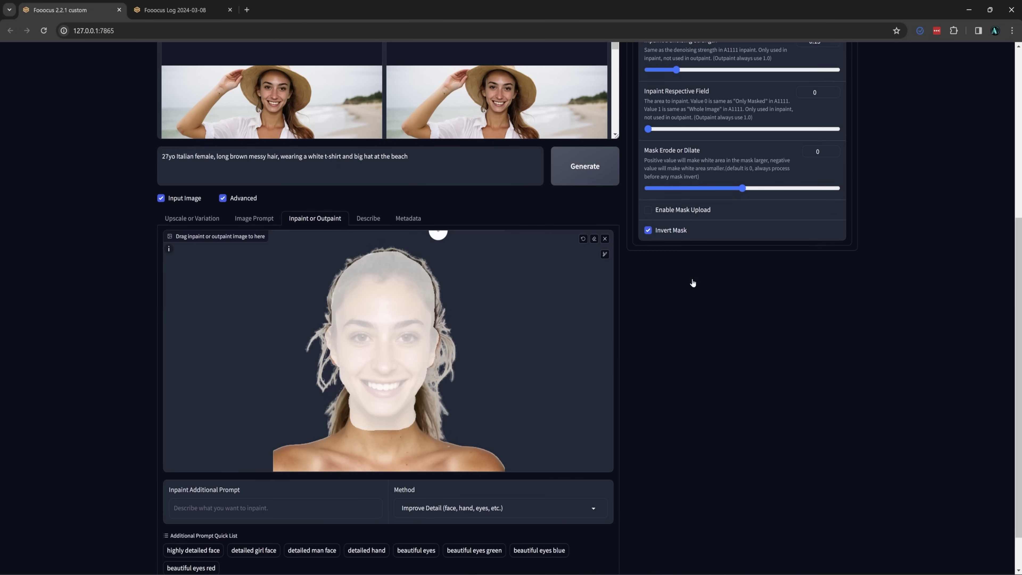
pyautogui.click(595, 508)
pyautogui.click(558, 459)
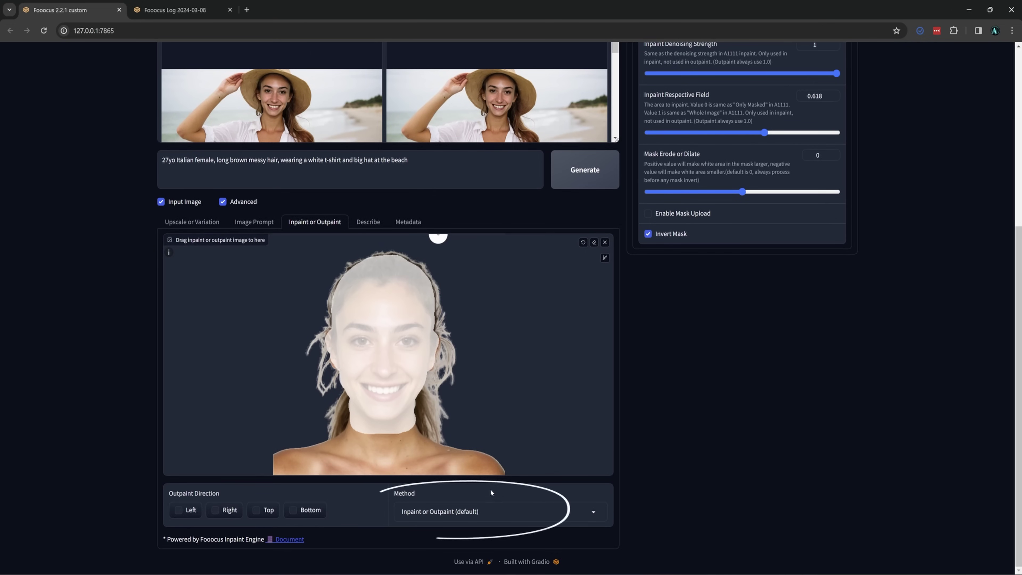
pyautogui.click(218, 512)
pyautogui.click(264, 511)
pyautogui.click(308, 512)
# - Change the prompt to "27yo Italian female, long brown hair, In a black leather jacket and a white t-shirt at the beach." and generate
pyautogui.scroll(3, 624, 451)
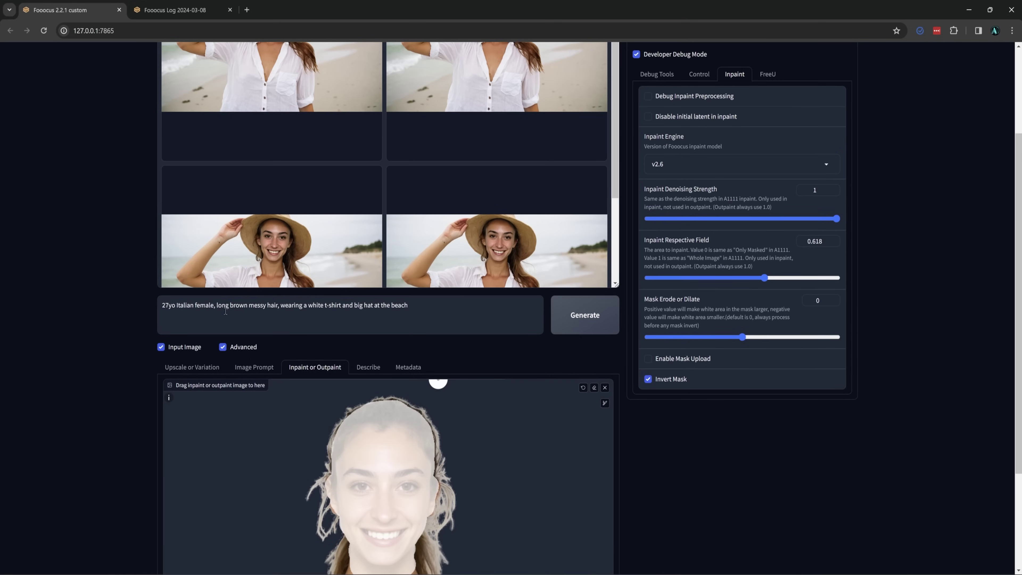
pyautogui.moveTo(280, 305); pyautogui.dragTo(440, 306)
pyautogui.write('In a black leather jacket and')
pyautogui.click(579, 314)
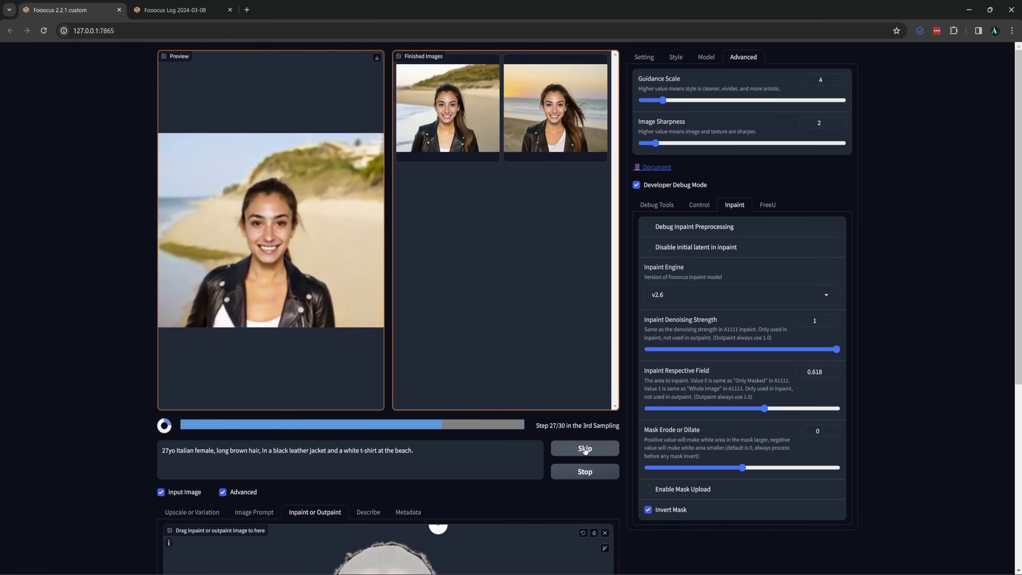
# - Load the second generated image, with the sunset beach, as the inpaint image and turn off Invert Mask
pyautogui.click(378, 406)
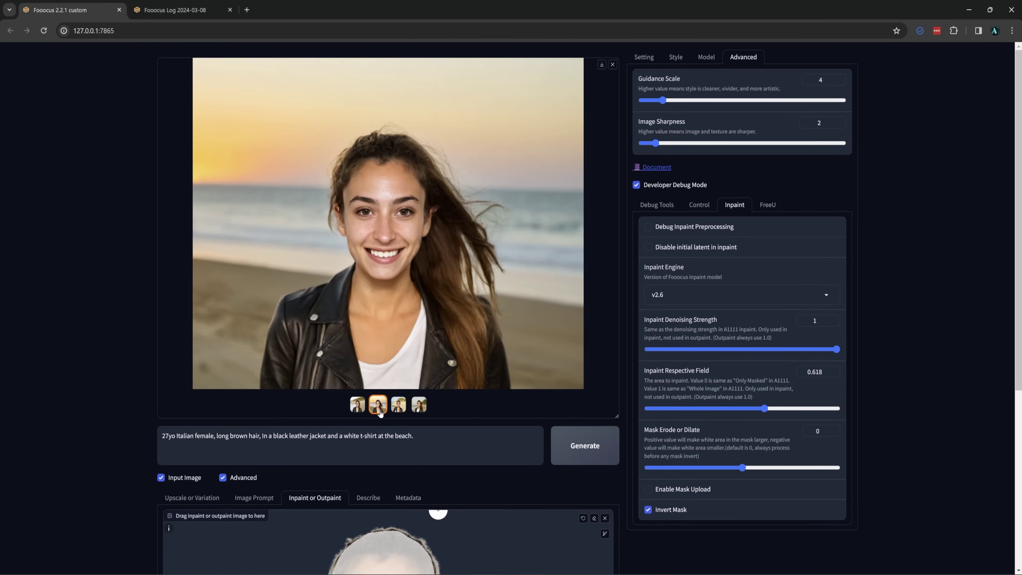
pyautogui.moveTo(429, 165); pyautogui.dragTo(463, 475)
pyautogui.scroll(-5, 488, 361)
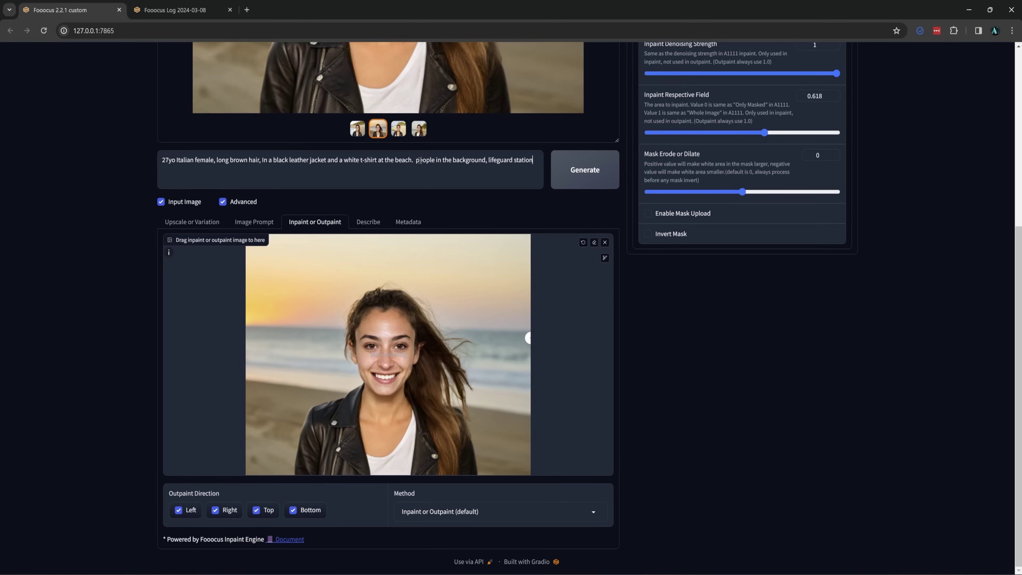
# - Add cut off jeans, people in the background and lifeguard station to the prompt, outpaint only Left and Bottom, and generate
pyautogui.write('cut off jeans.')
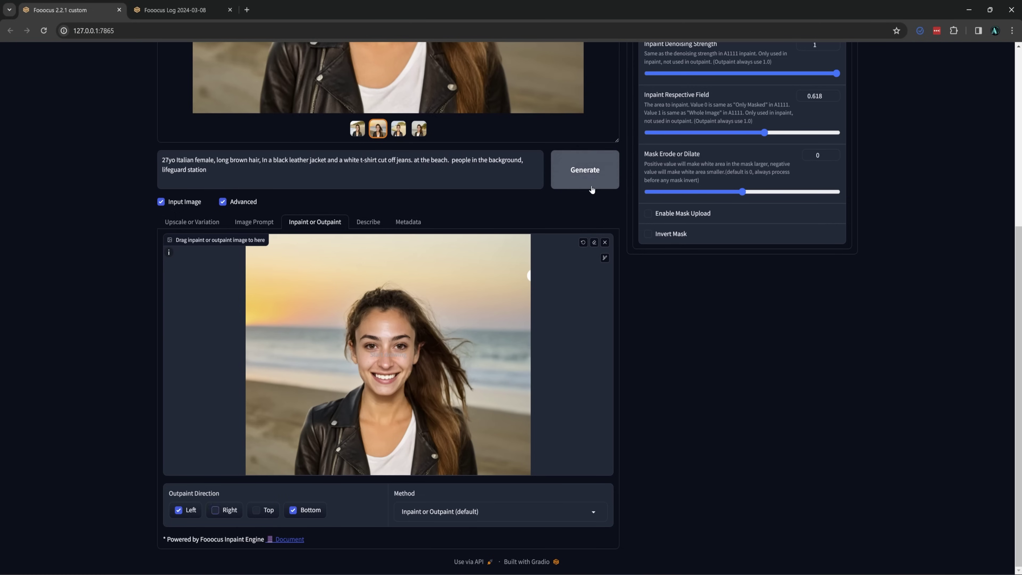
pyautogui.click(258, 510)
pyautogui.click(231, 510)
pyautogui.click(588, 175)
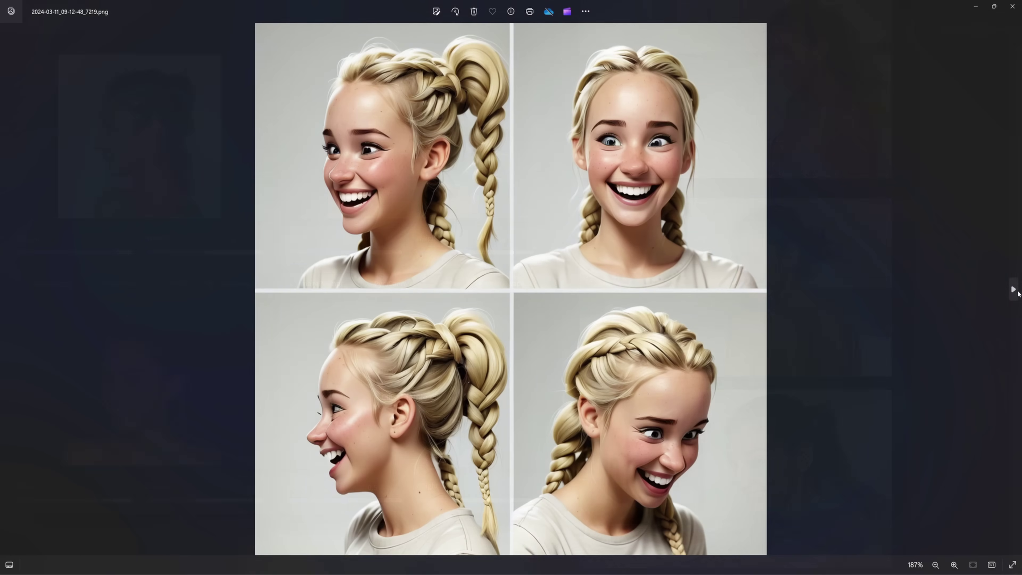
# - Browse forward through the saved four-view character sheets in the photo viewer, comparing the braided blonde woman's expressions and rendering styles
pyautogui.click(1014, 290)
pyautogui.click(1013, 290)
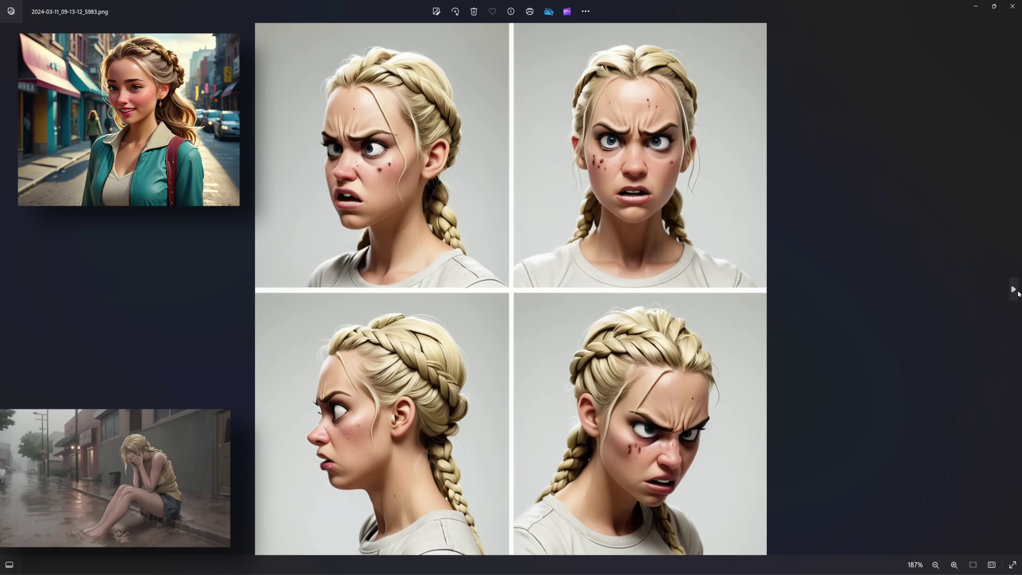
pyautogui.click(1014, 290)
pyautogui.click(1018, 291)
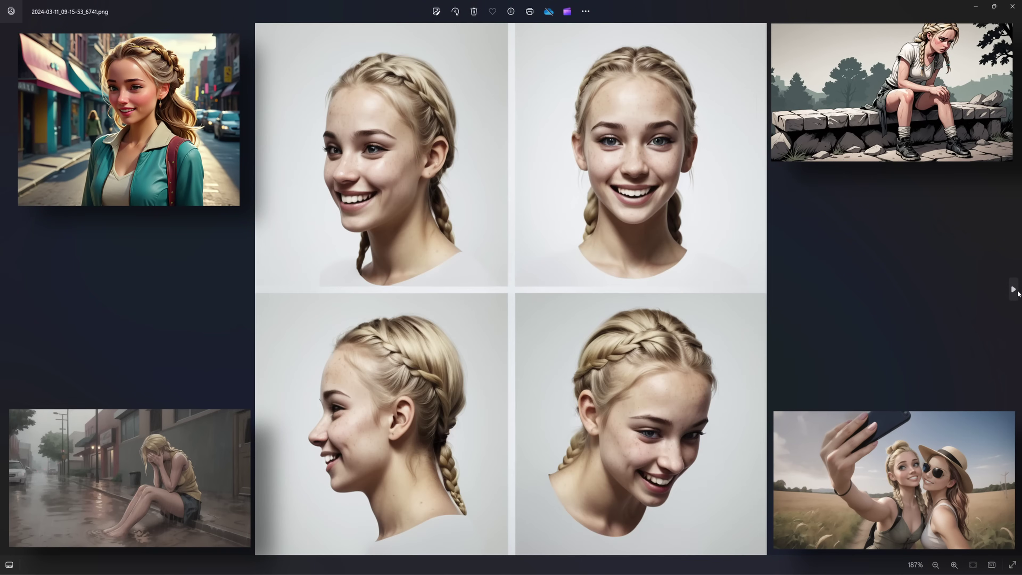
pyautogui.click(1017, 292)
pyautogui.click(1018, 292)
pyautogui.click(1018, 292)
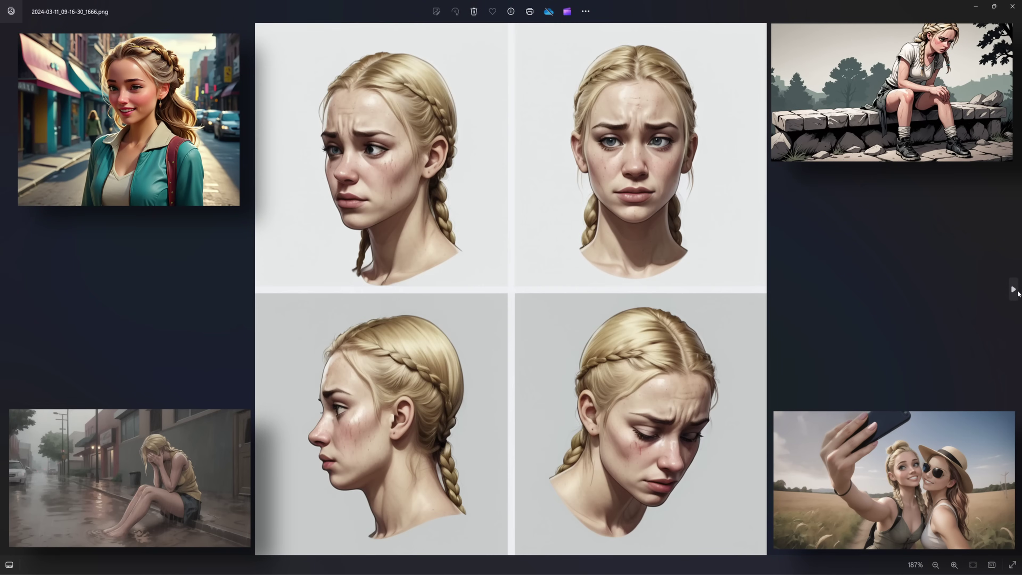
pyautogui.click(1017, 292)
pyautogui.click(1017, 291)
pyautogui.click(1018, 291)
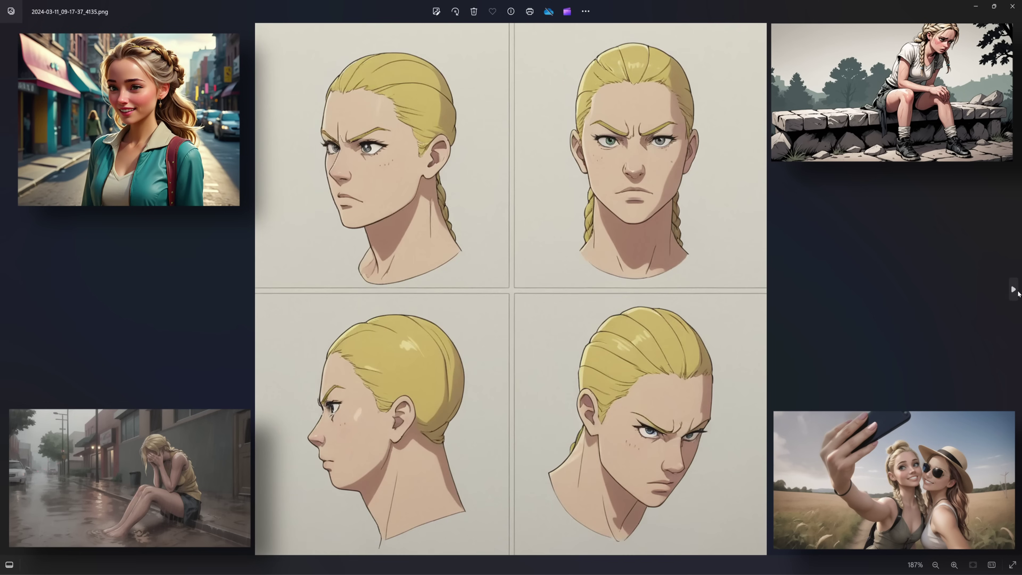
pyautogui.click(1017, 291)
pyautogui.click(1018, 292)
pyautogui.click(1017, 291)
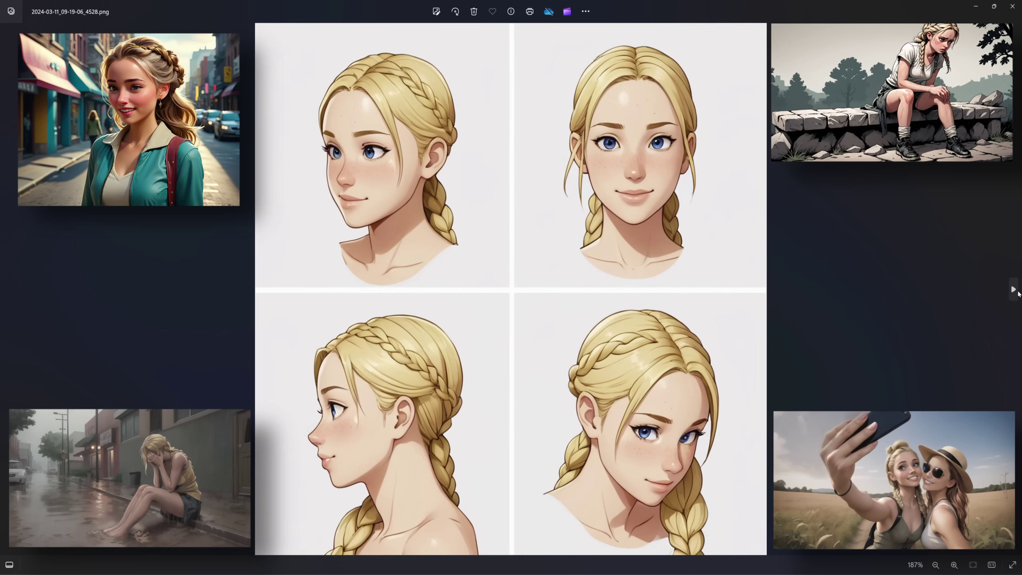
pyautogui.click(1017, 292)
pyautogui.click(1018, 291)
pyautogui.click(1017, 291)
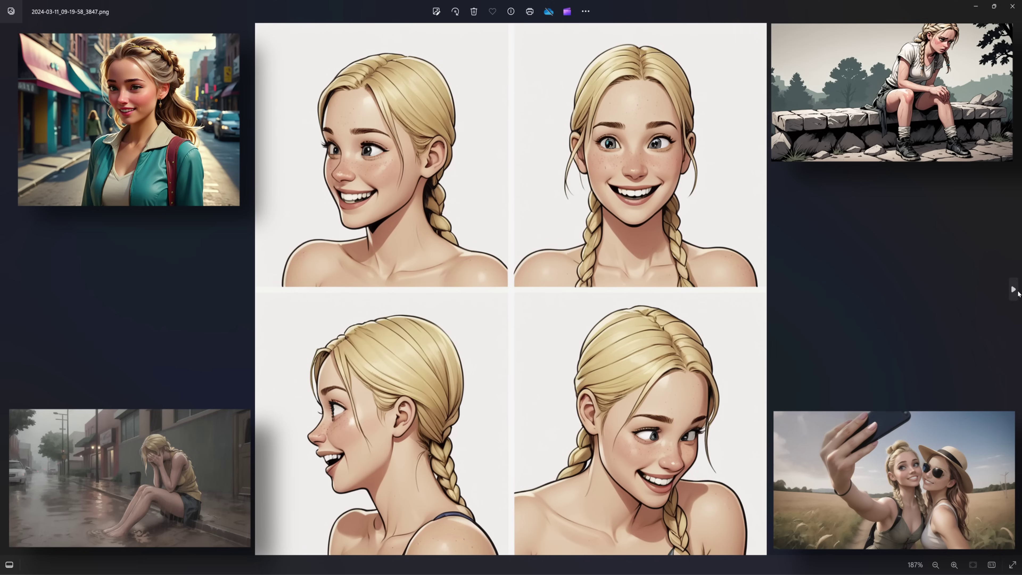
pyautogui.click(1017, 291)
pyautogui.click(1017, 291)
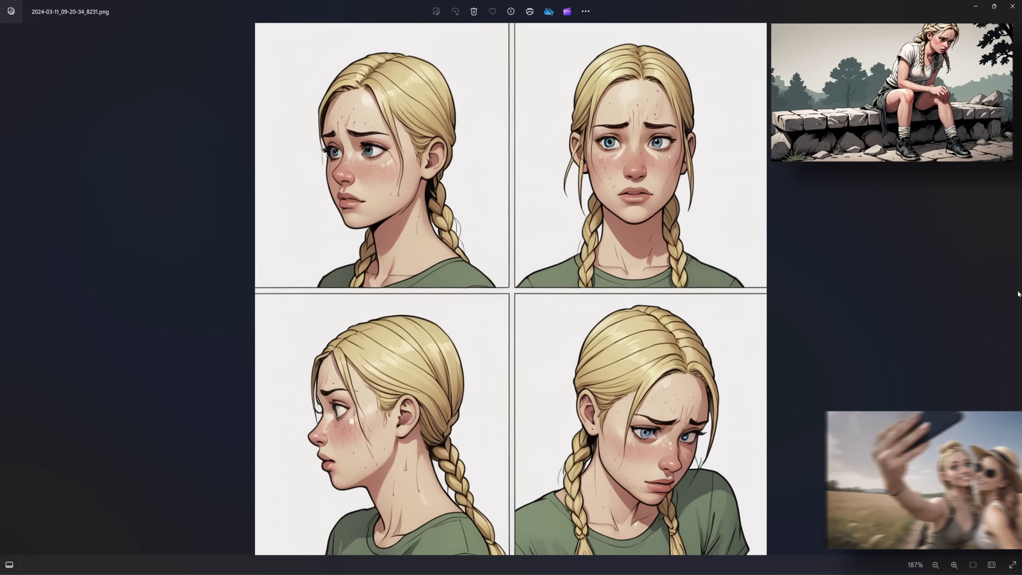